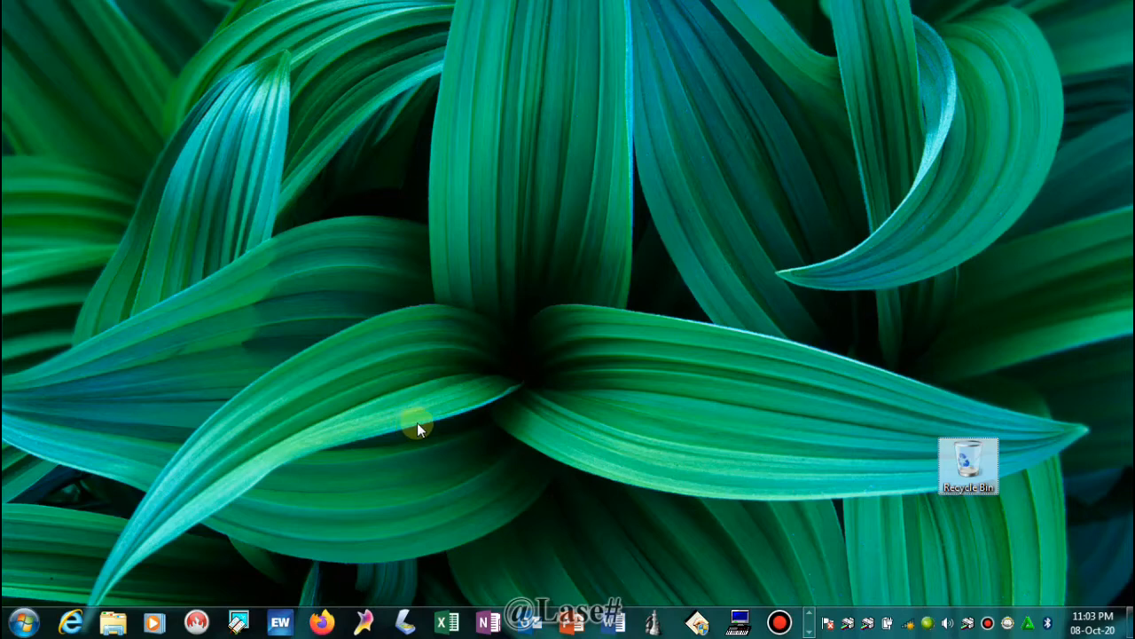
# - Launch Excel 2016 from the installed programs and create a blank workbook
pyautogui.click(520, 359)
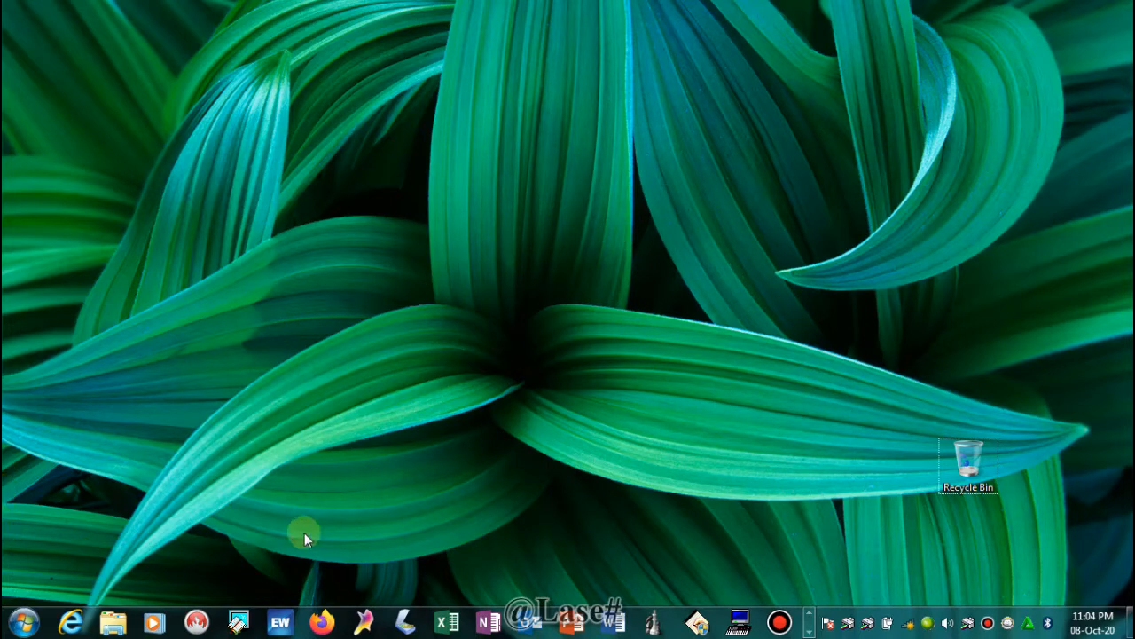
pyautogui.click(22, 626)
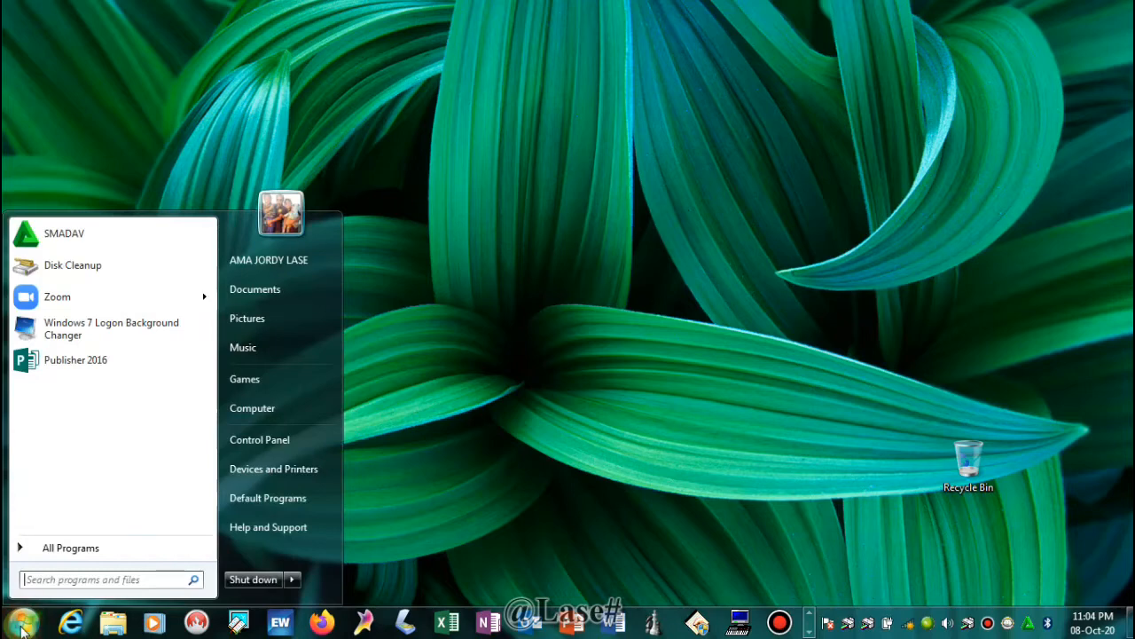
pyautogui.click(71, 548)
pyautogui.click(71, 548)
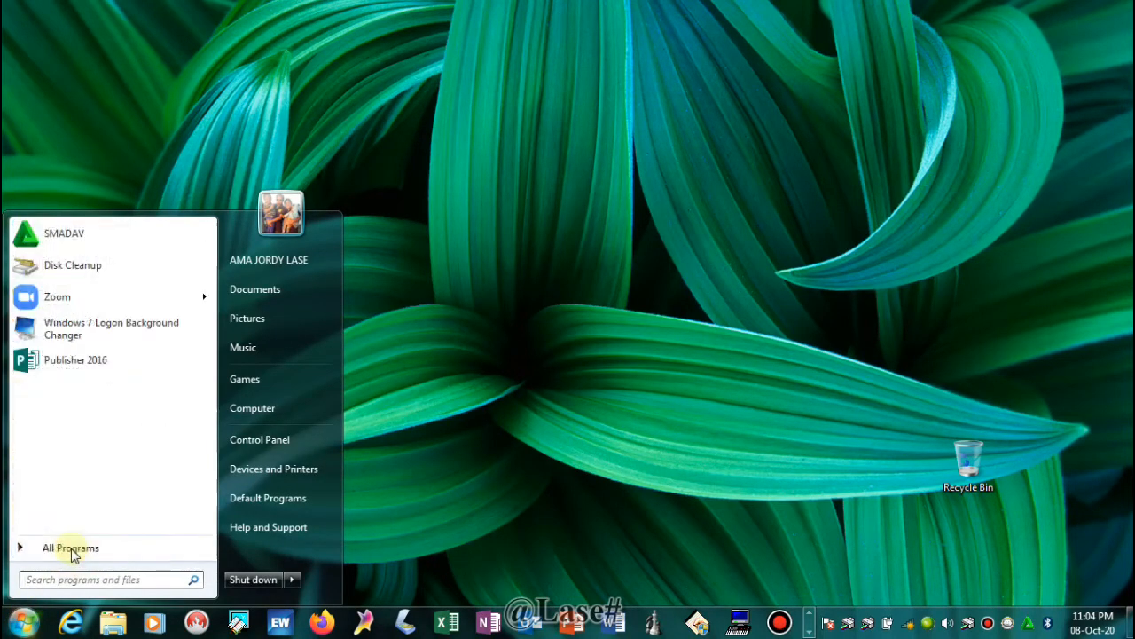
pyautogui.click(72, 547)
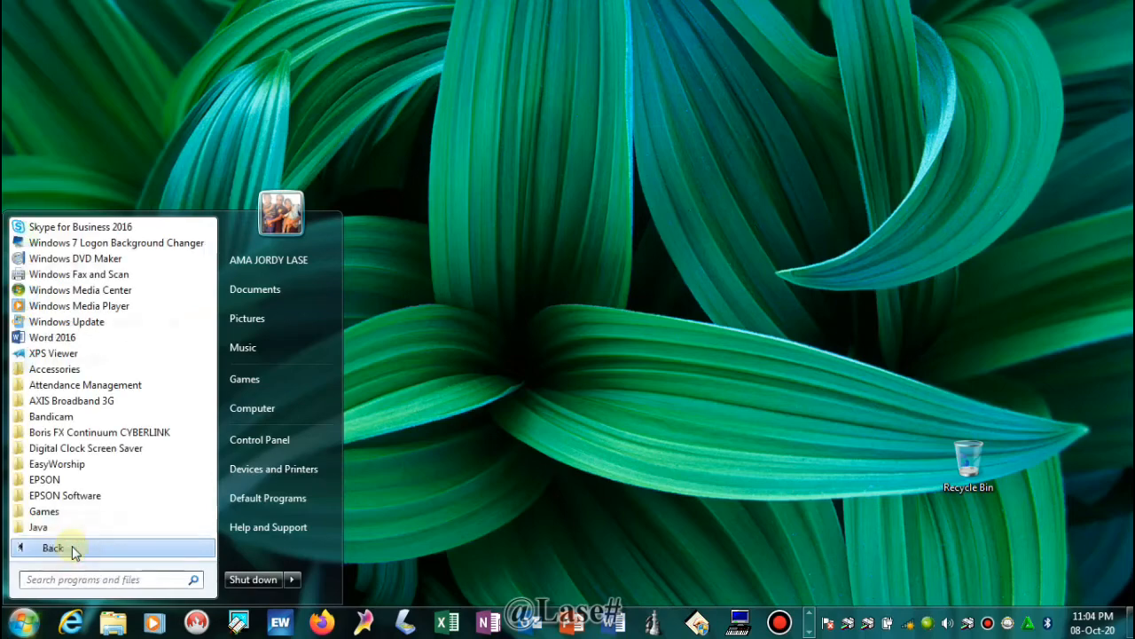
pyautogui.scroll(-2, 111, 337)
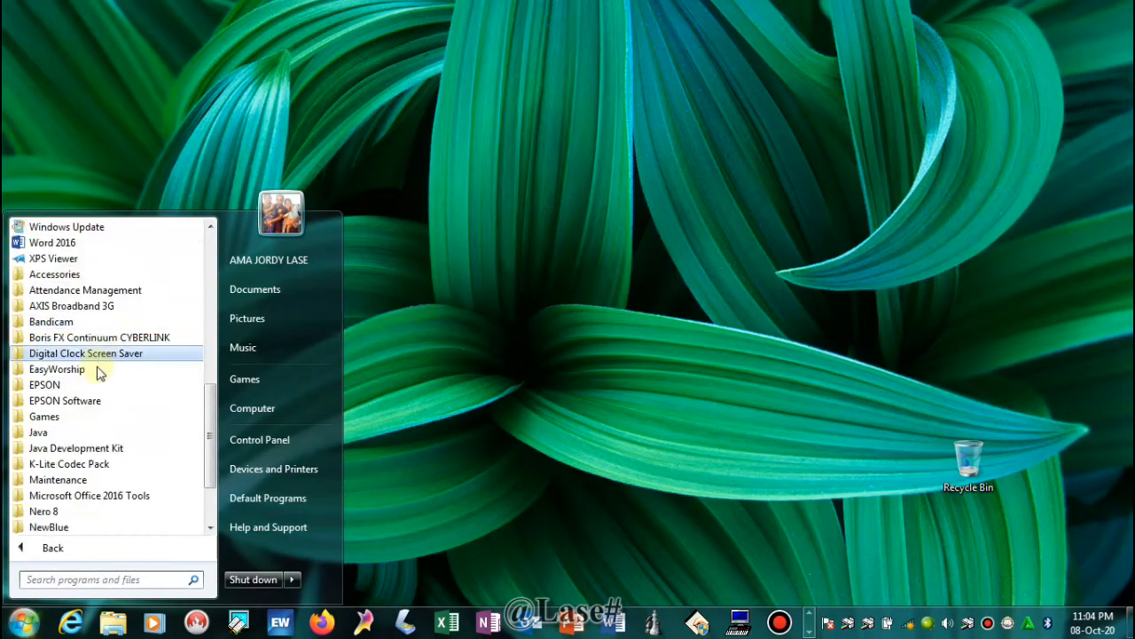
pyautogui.scroll(-2, 98, 381)
pyautogui.scroll(7, 98, 400)
pyautogui.scroll(4, 98, 400)
pyautogui.scroll(1, 95, 368)
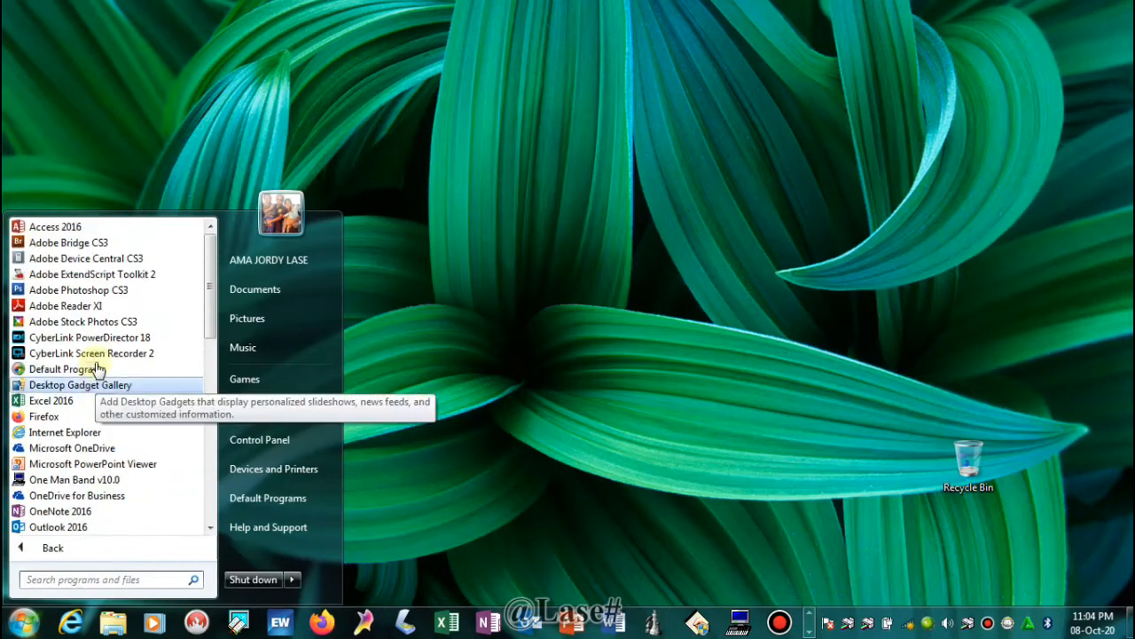
pyautogui.scroll(-1, 96, 373)
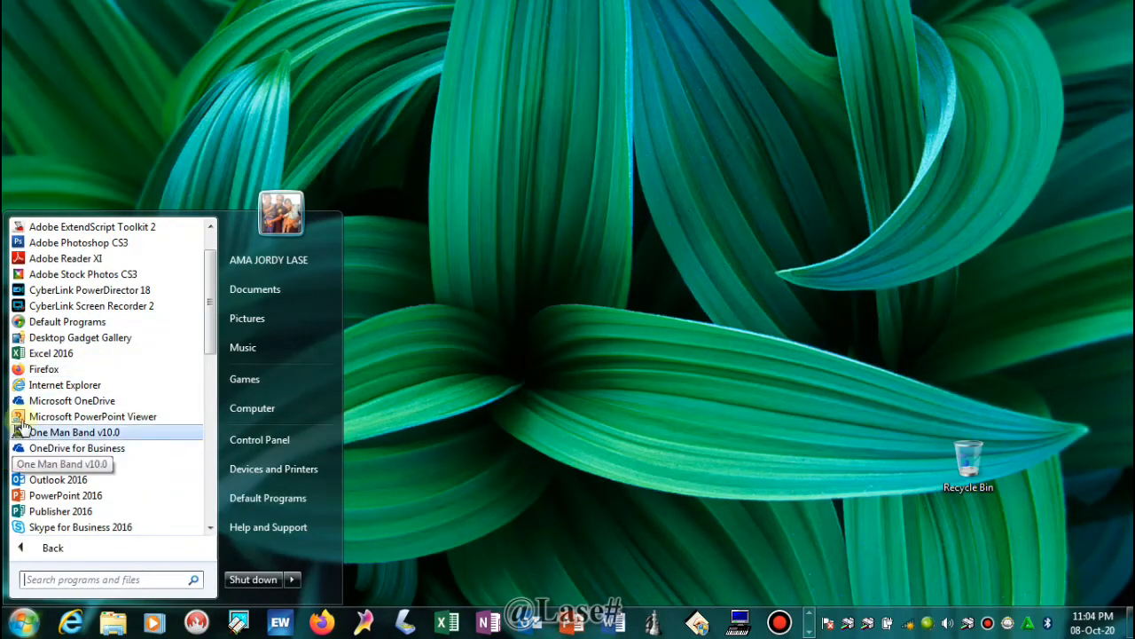
pyautogui.click(53, 355)
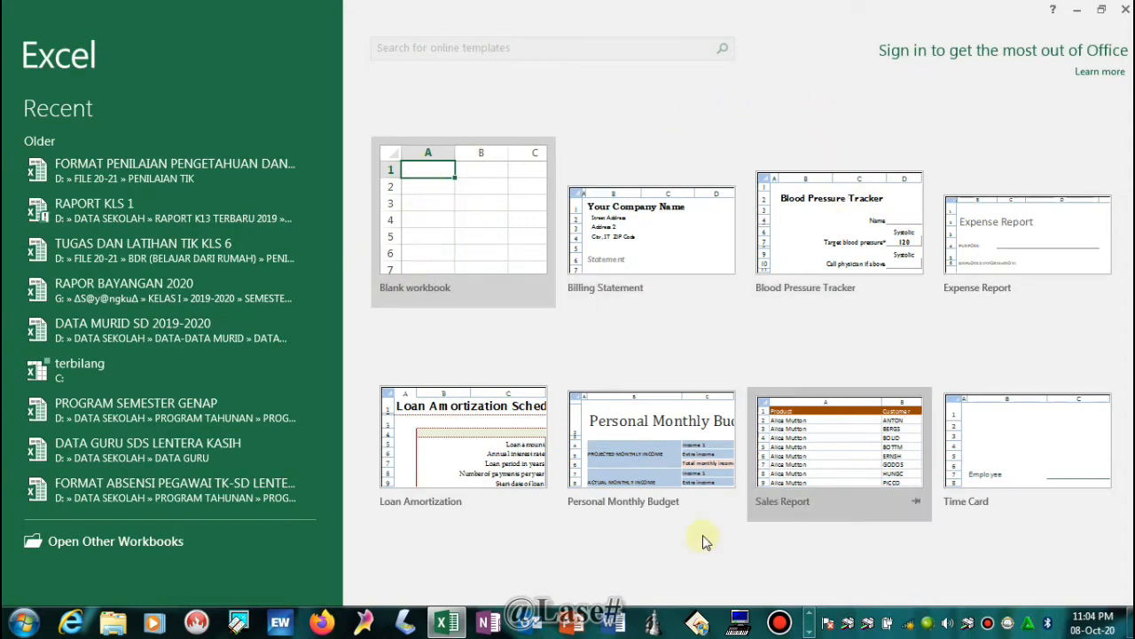
pyautogui.click(443, 277)
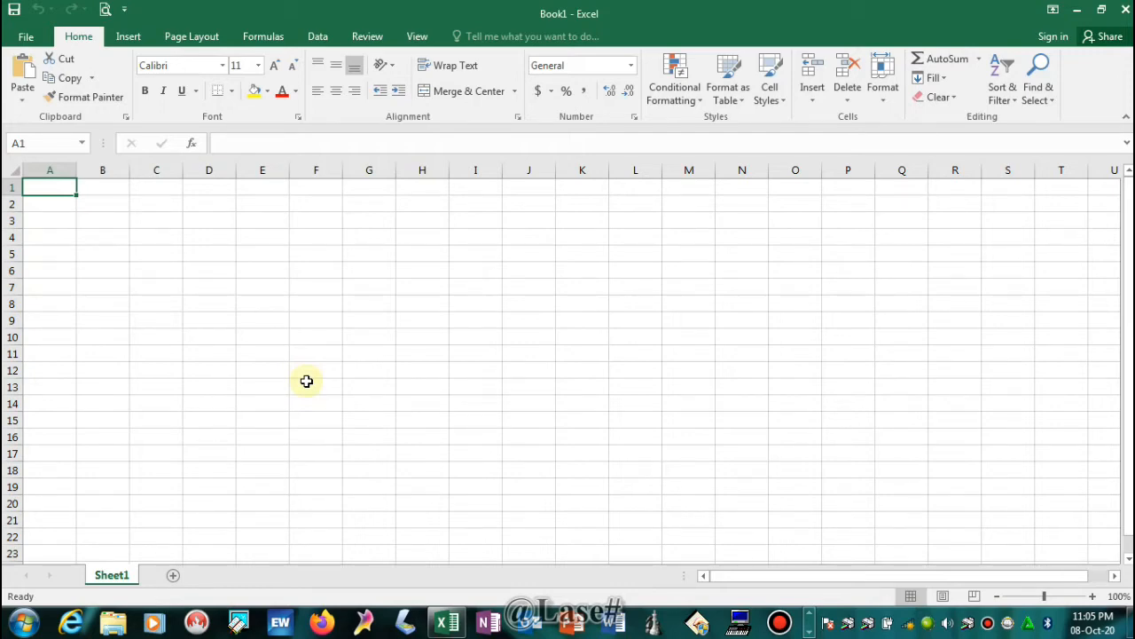
# - Enter the title DATA SISWA KELAS 5 in cell A2
pyautogui.press('Down')
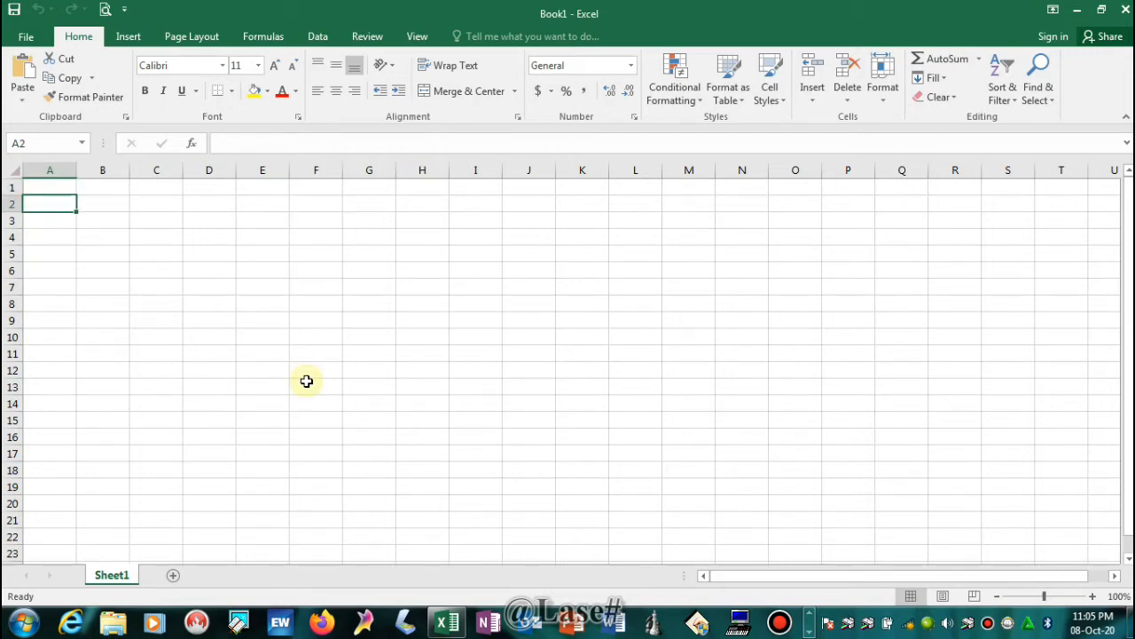
pyautogui.write('d')
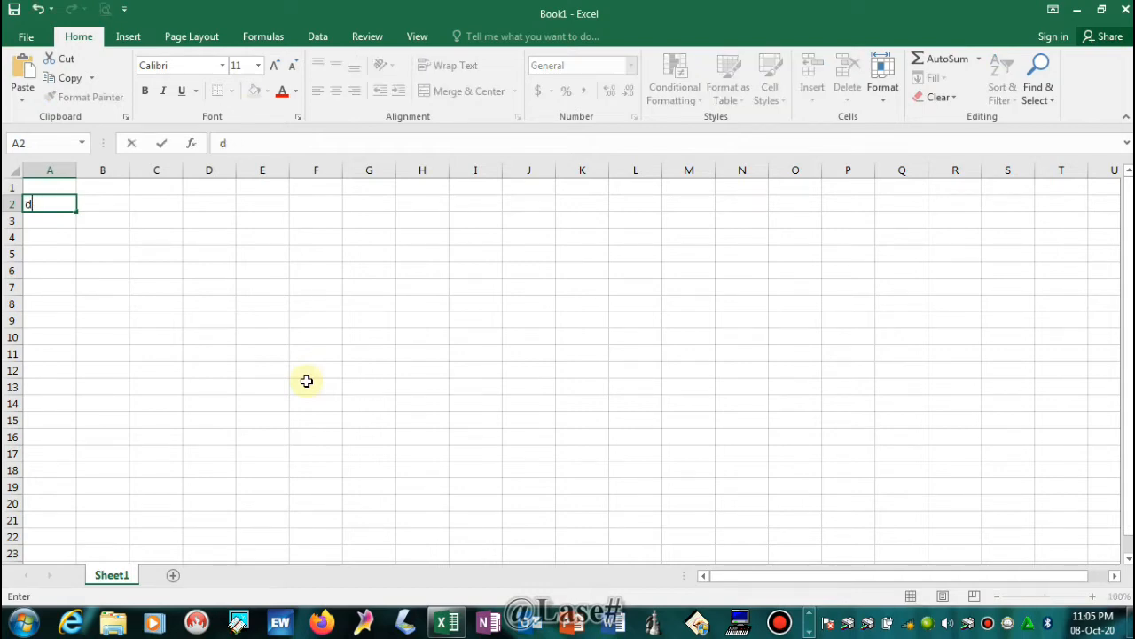
pyautogui.write('ata SIWA KELAS 5')
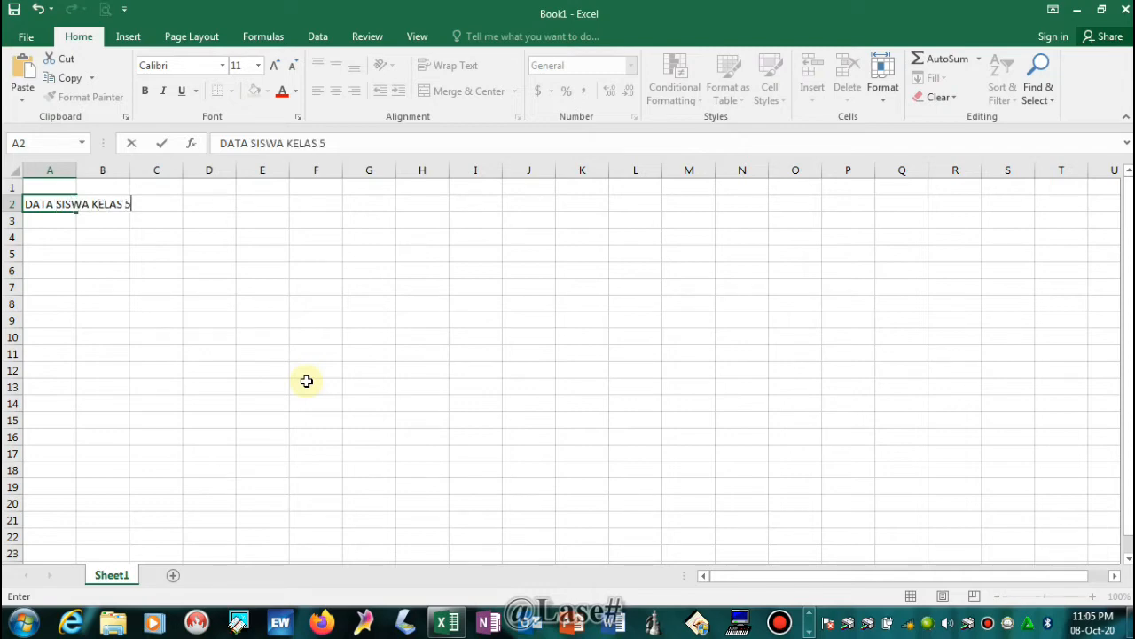
pyautogui.press('Return')
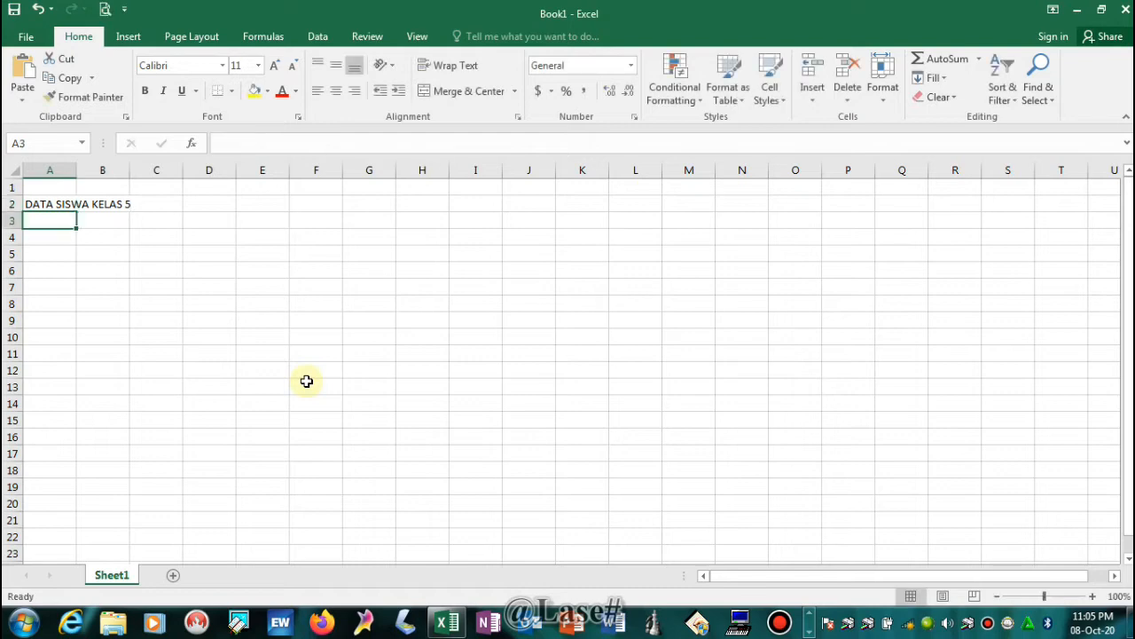
# - Enter the table headers NO, NAMA and JENIS KELAMIN in cells A5 to C5
pyautogui.press('Down')
pyautogui.press('Down')
pyautogui.press('Down')
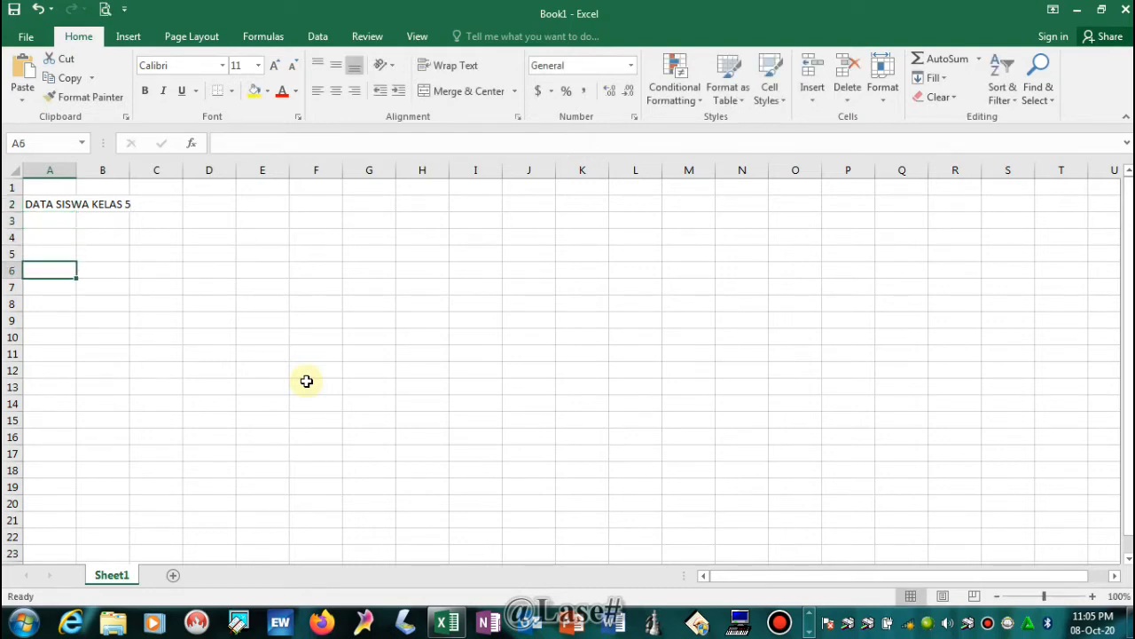
pyautogui.press('Up')
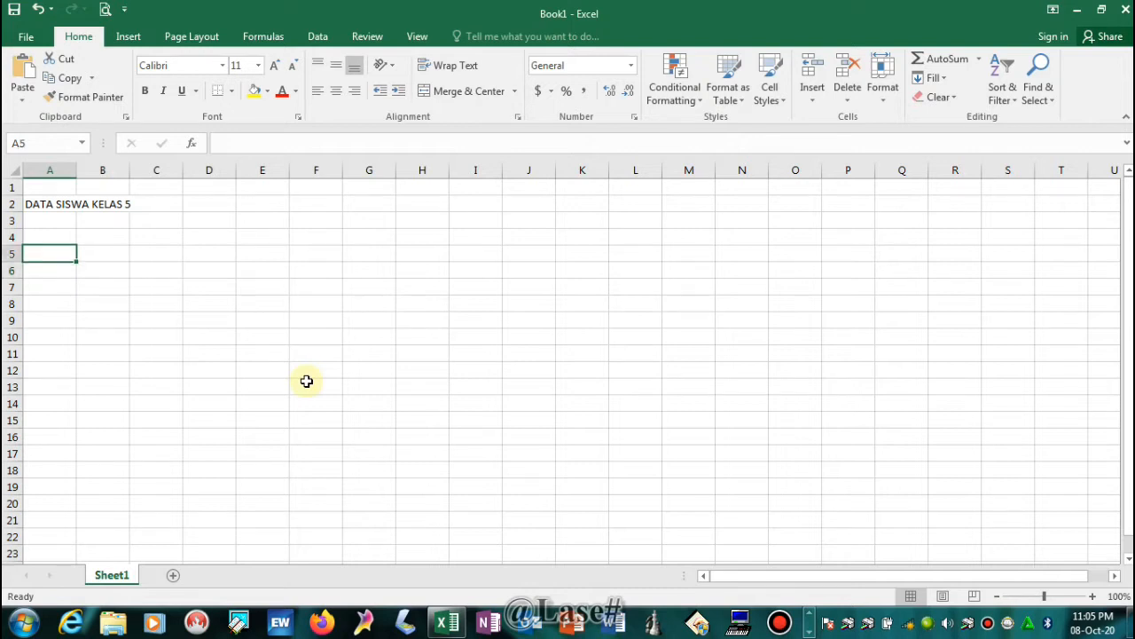
pyautogui.write('NO')
pyautogui.press('Tab')
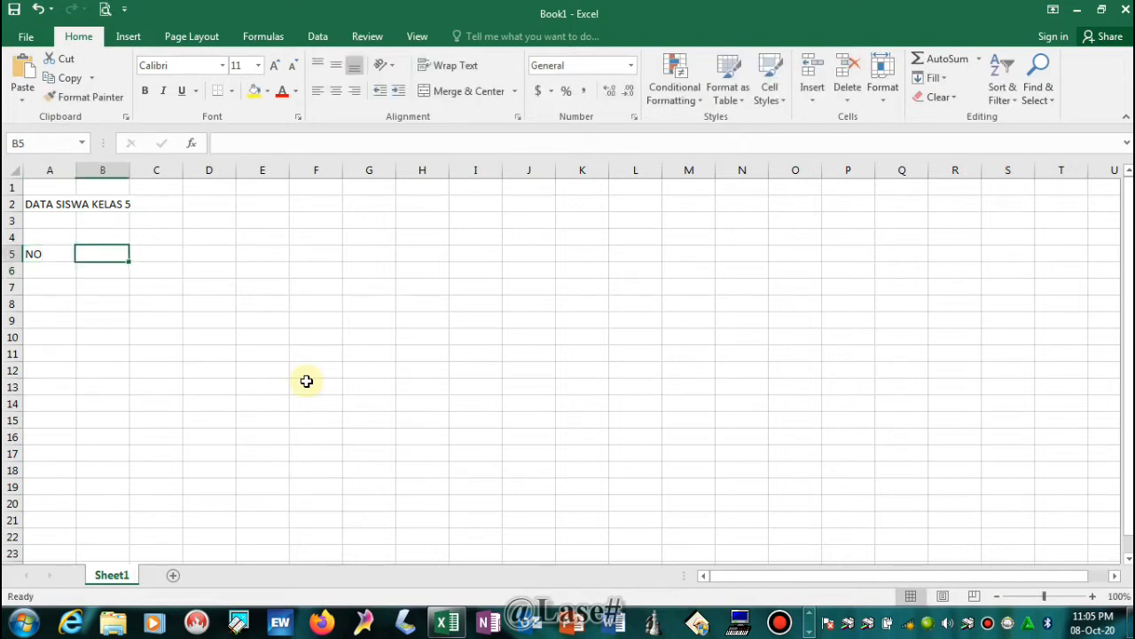
pyautogui.write('NAMA')
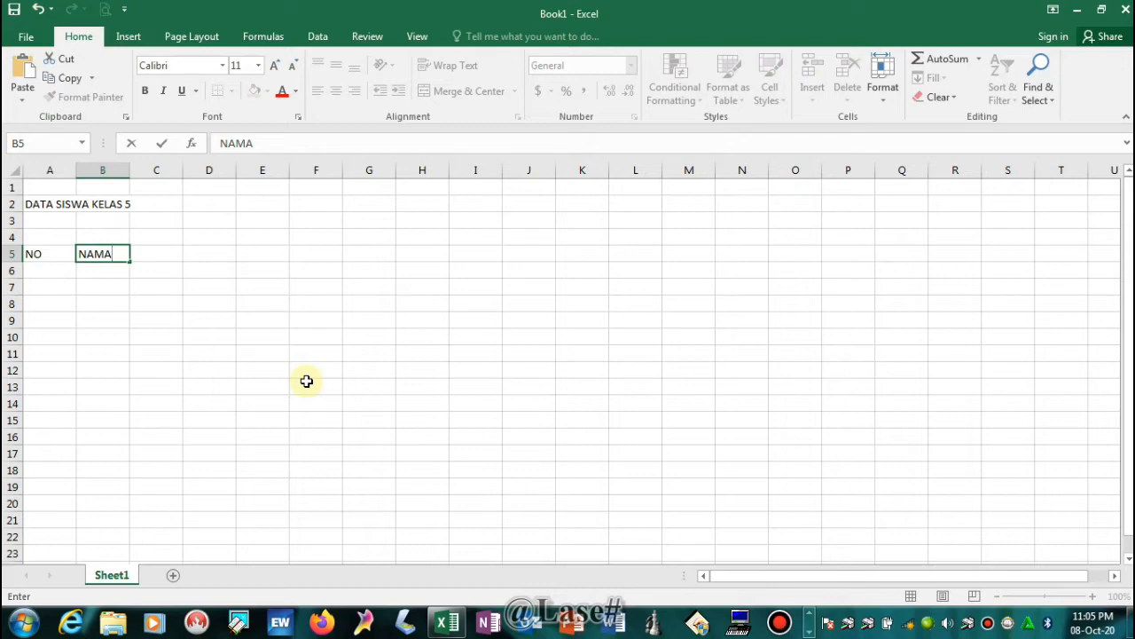
pyautogui.press('Tab')
pyautogui.write('J')
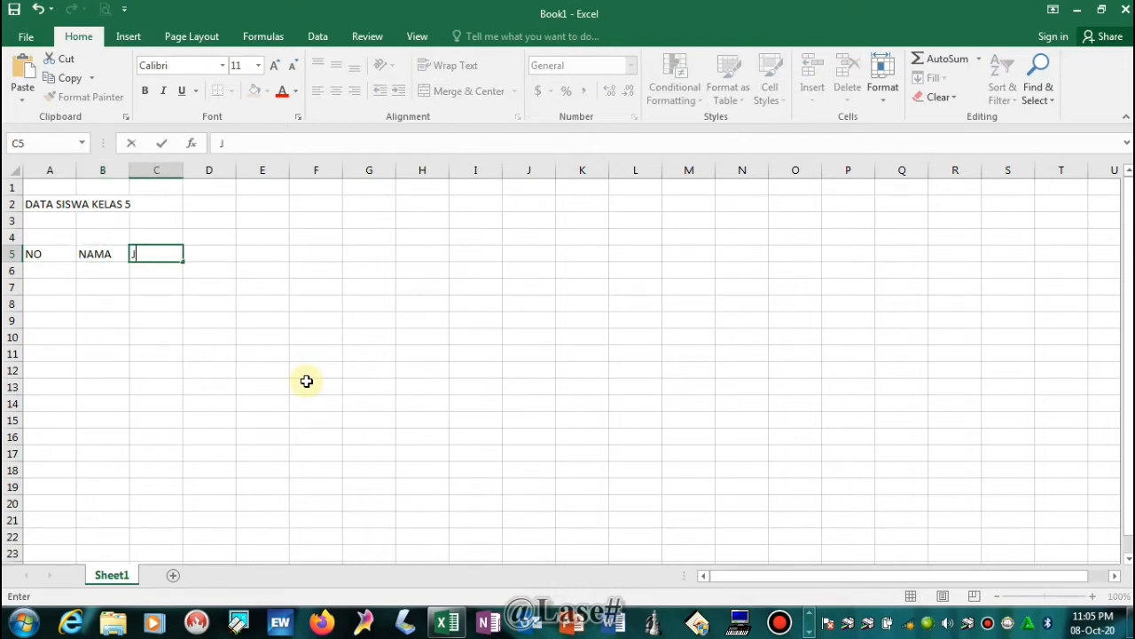
pyautogui.write('ENIS KELAMIN')
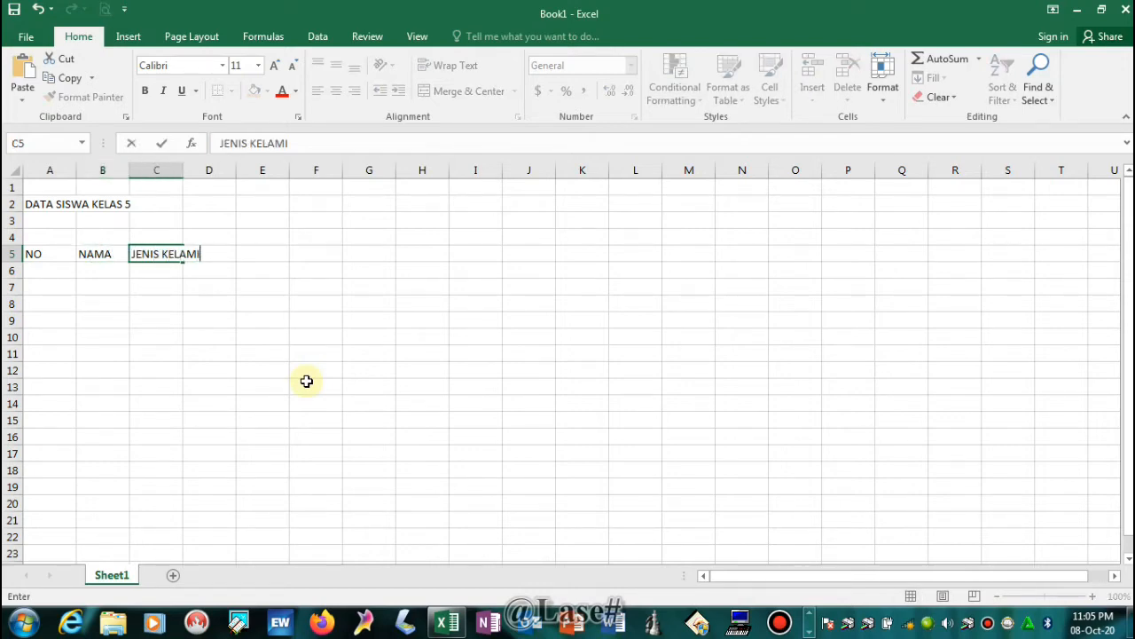
# - Widen column C to fit its JENIS KELAMIN header and widen column B for the names
pyautogui.click(178, 170)
pyautogui.moveTo(183, 170); pyautogui.dragTo(221, 172)
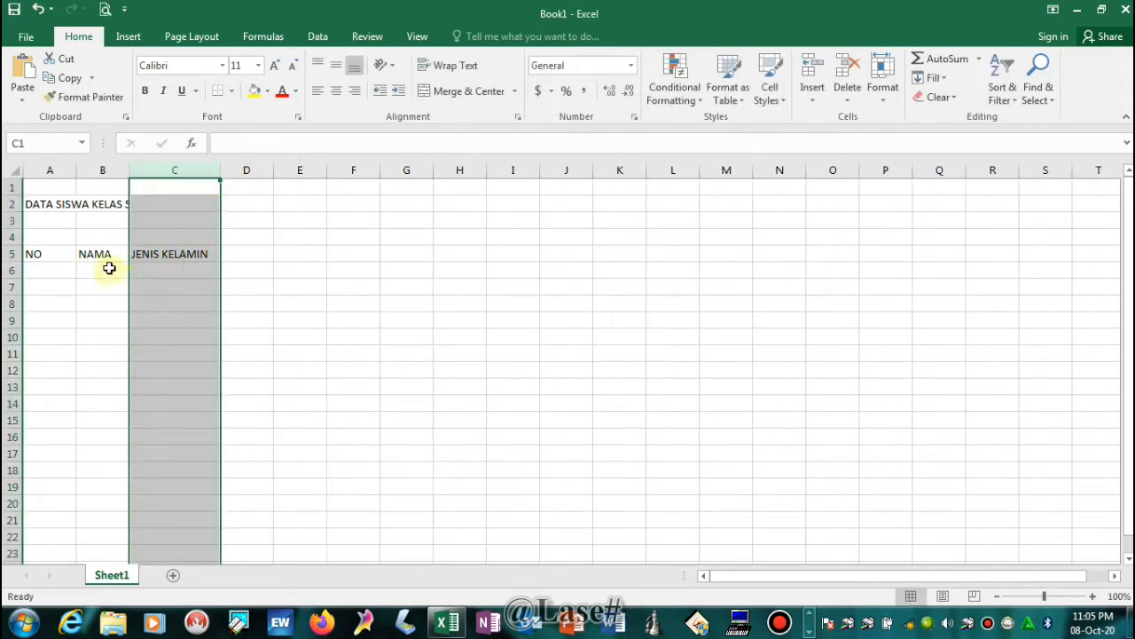
pyautogui.moveTo(128, 169); pyautogui.dragTo(192, 168)
pyautogui.moveTo(285, 171); pyautogui.dragTo(304, 172)
pyautogui.click(329, 254)
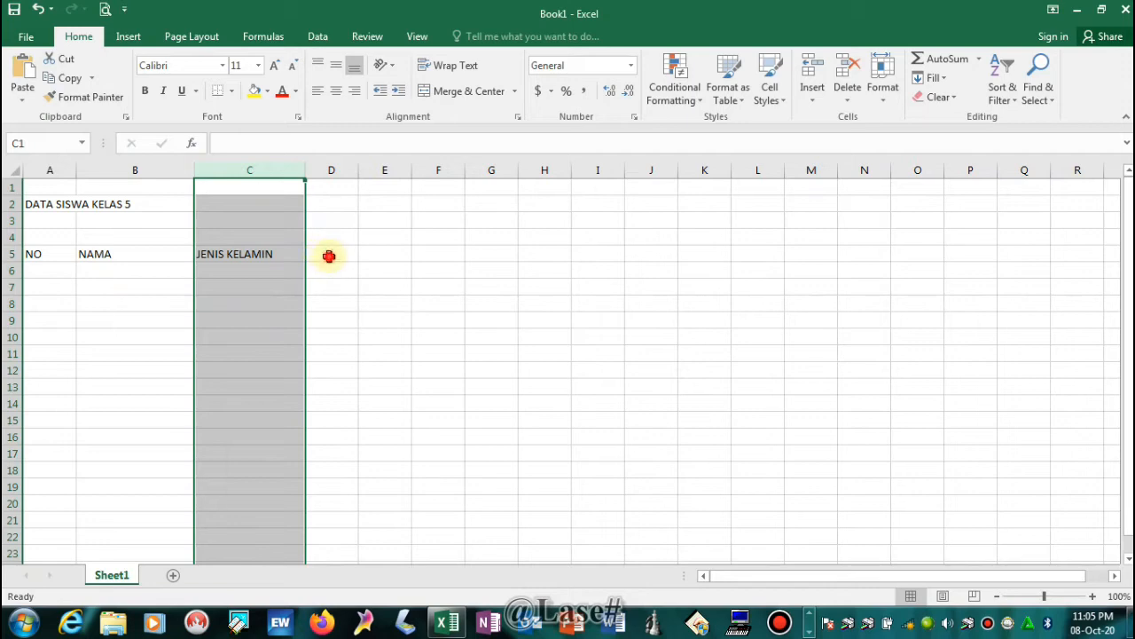
# - Replace the header in C5 with P/L and narrow column C to suit it
pyautogui.click(229, 256)
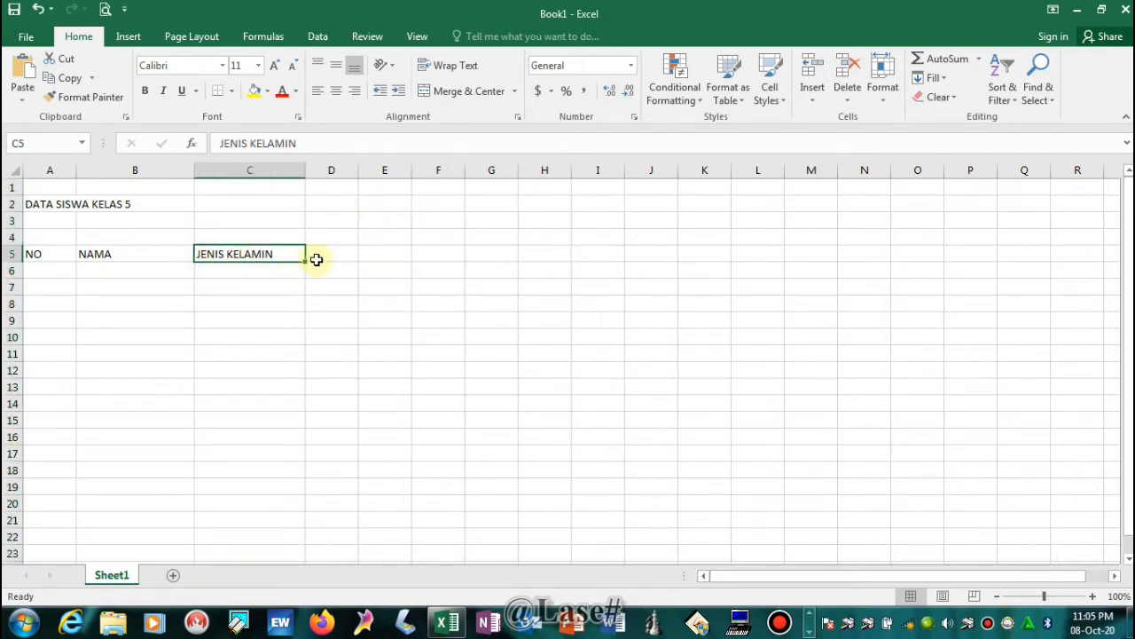
pyautogui.write('P/L')
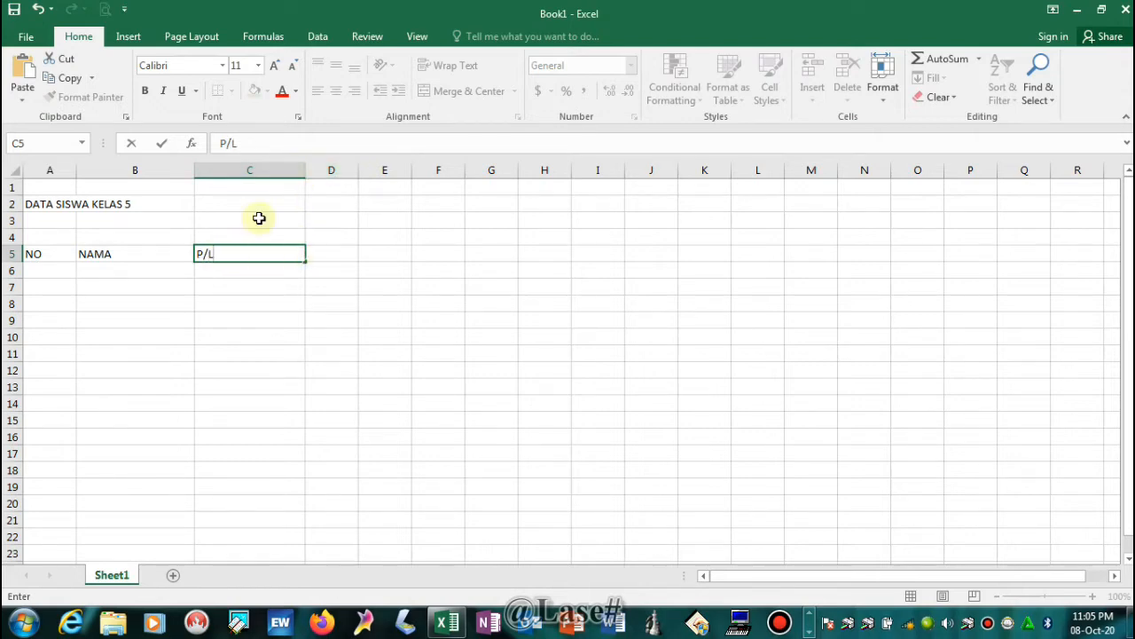
pyautogui.click(298, 170)
pyautogui.moveTo(302, 171); pyautogui.dragTo(225, 186)
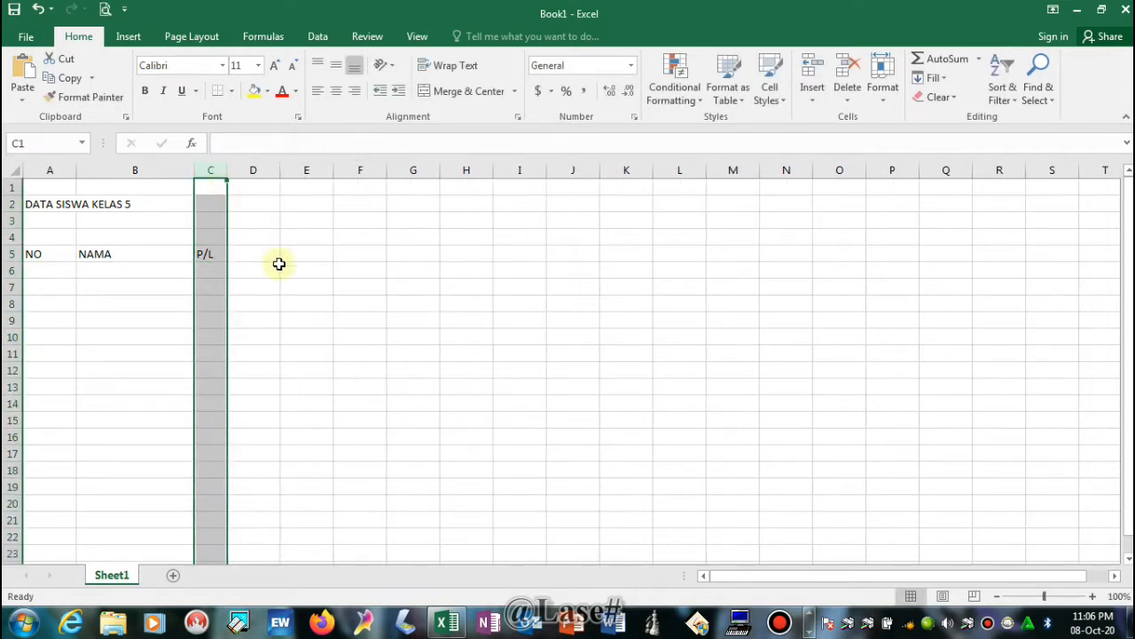
# - Enter the header ALAMAT in cell D5 and widen column D
pyautogui.click(253, 253)
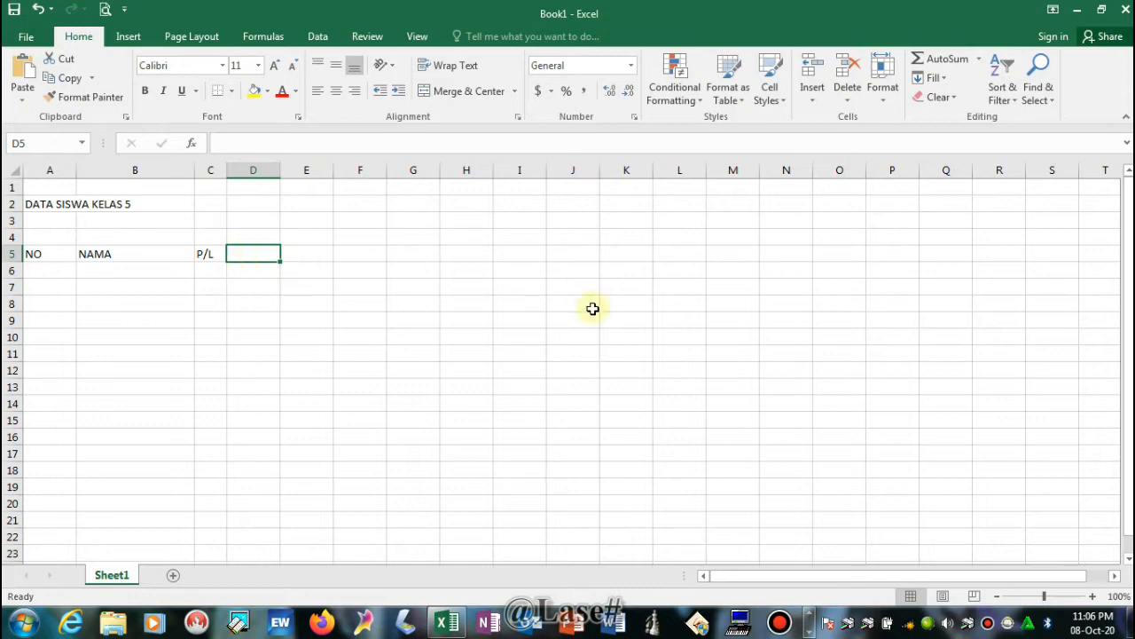
pyautogui.write('ALAMAT')
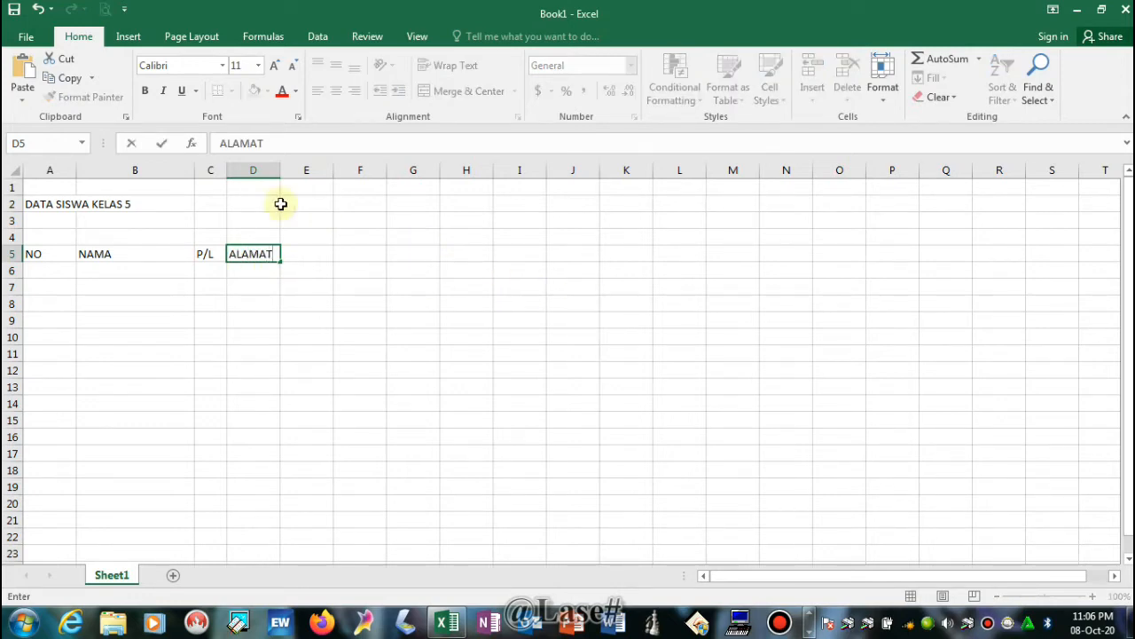
pyautogui.click(271, 170)
pyautogui.moveTo(279, 169); pyautogui.dragTo(325, 180)
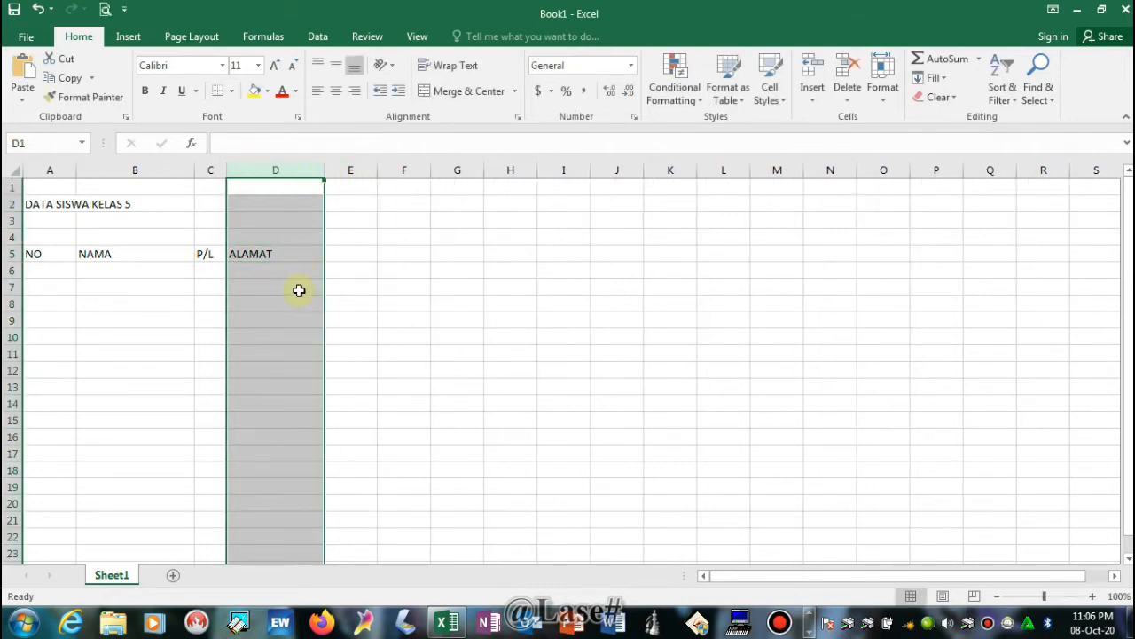
pyautogui.moveTo(355, 270); pyautogui.dragTo(367, 260)
# - Narrow column A around its NO header and widen columns B, C and D
pyautogui.click(39, 254)
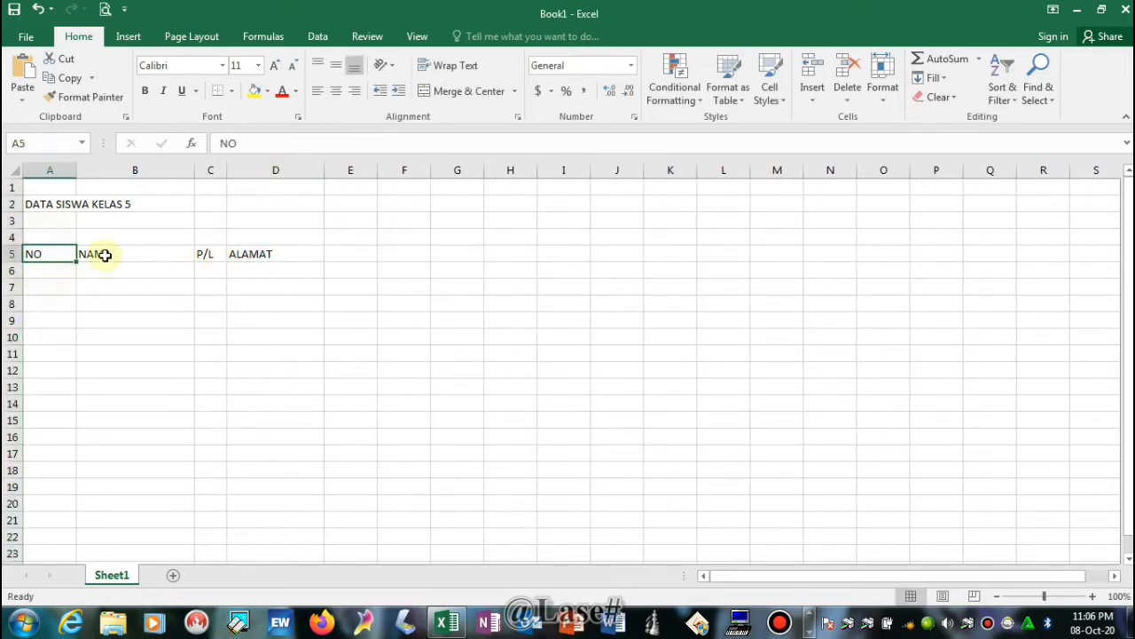
pyautogui.moveTo(71, 171); pyautogui.dragTo(62, 170)
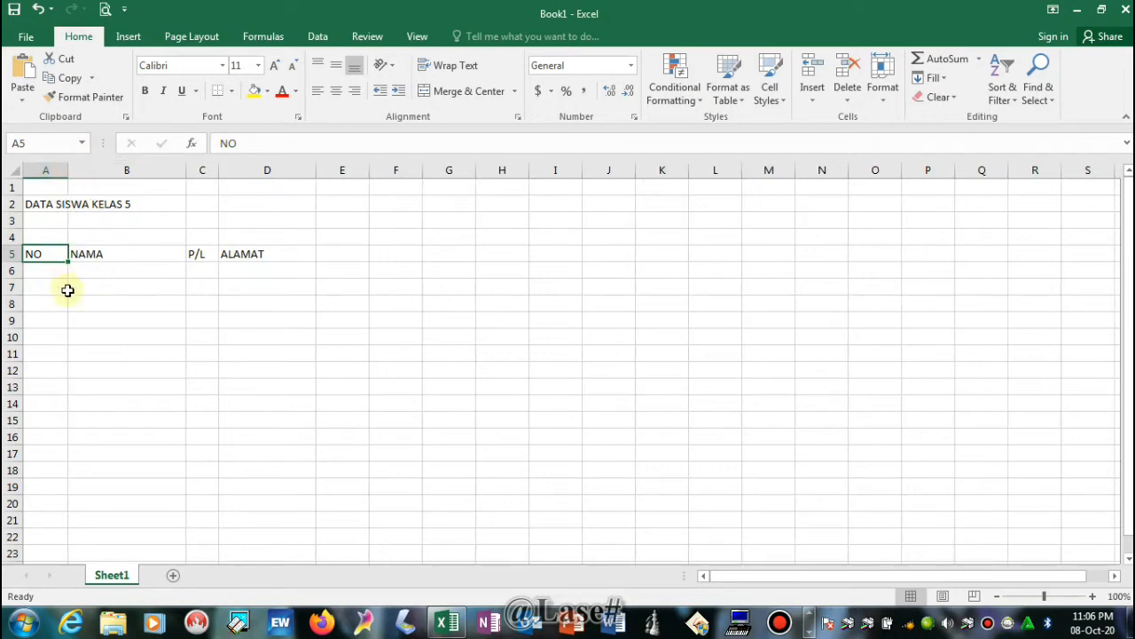
pyautogui.click(196, 255)
pyautogui.click(43, 252)
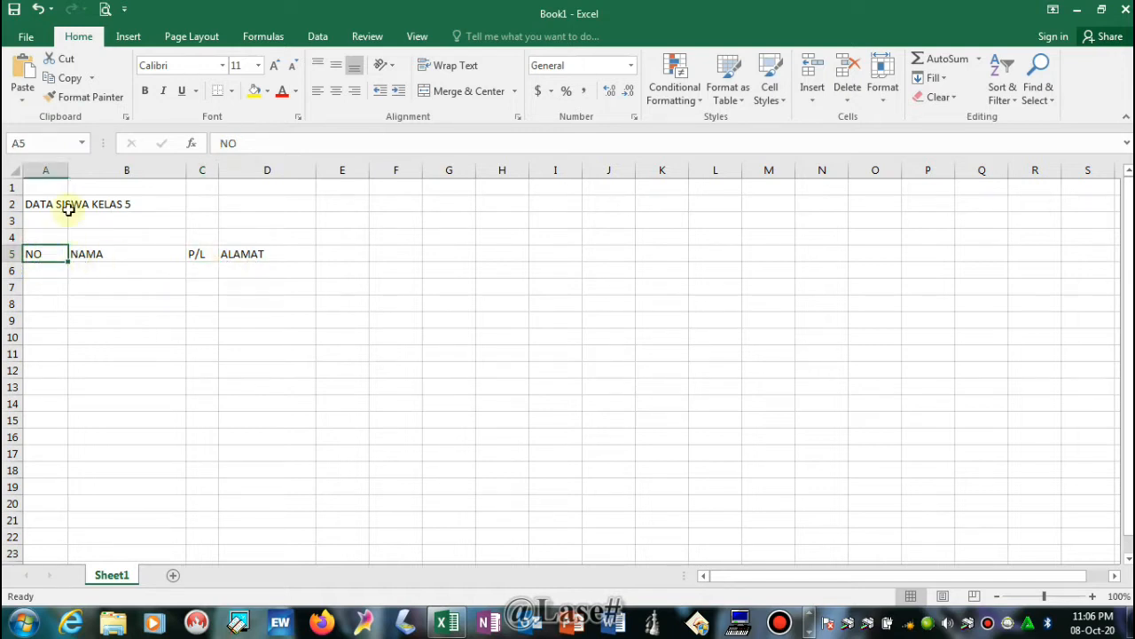
pyautogui.moveTo(68, 171); pyautogui.dragTo(55, 174)
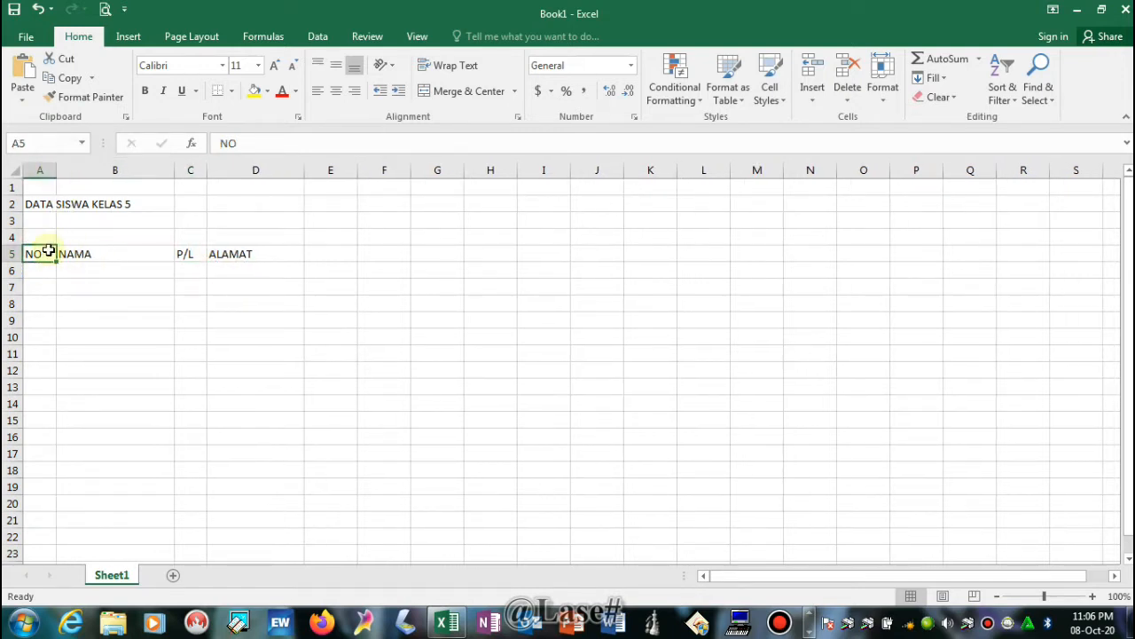
pyautogui.moveTo(175, 168); pyautogui.dragTo(221, 174)
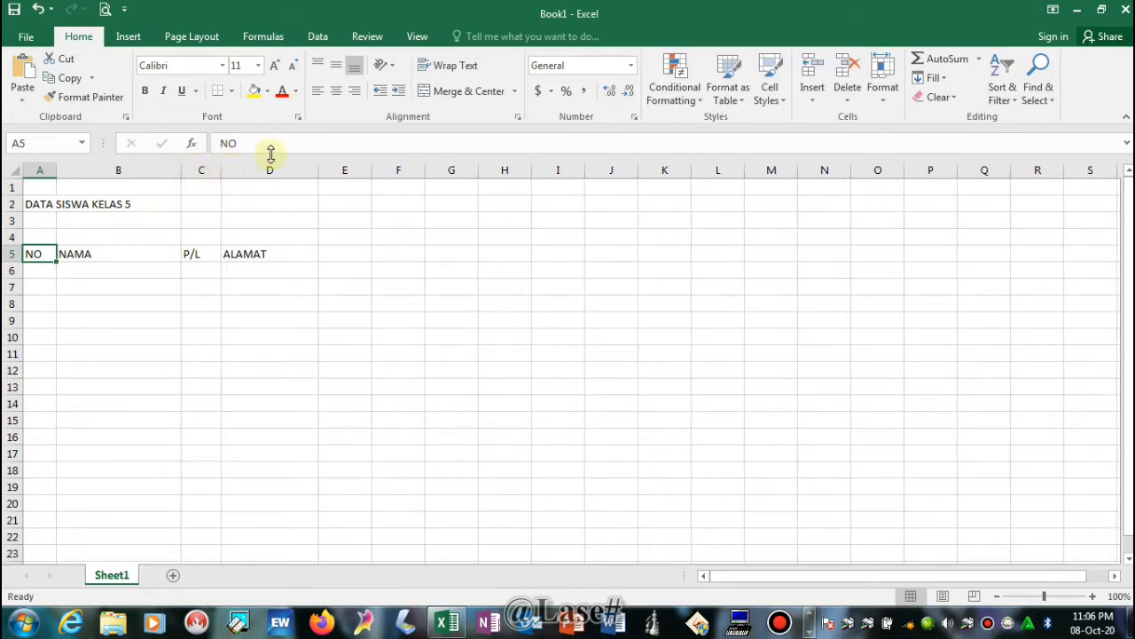
pyautogui.moveTo(322, 169); pyautogui.dragTo(357, 172)
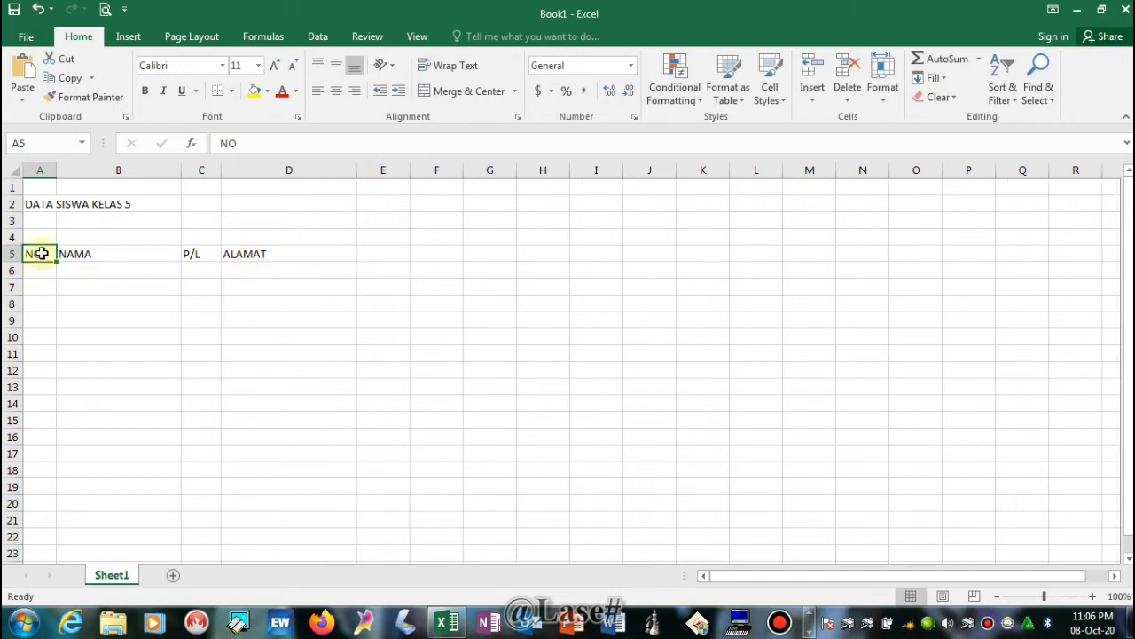
# - Apply all borders to the range A5:D19 to form the student table grid
pyautogui.moveTo(39, 253); pyautogui.dragTo(331, 486)
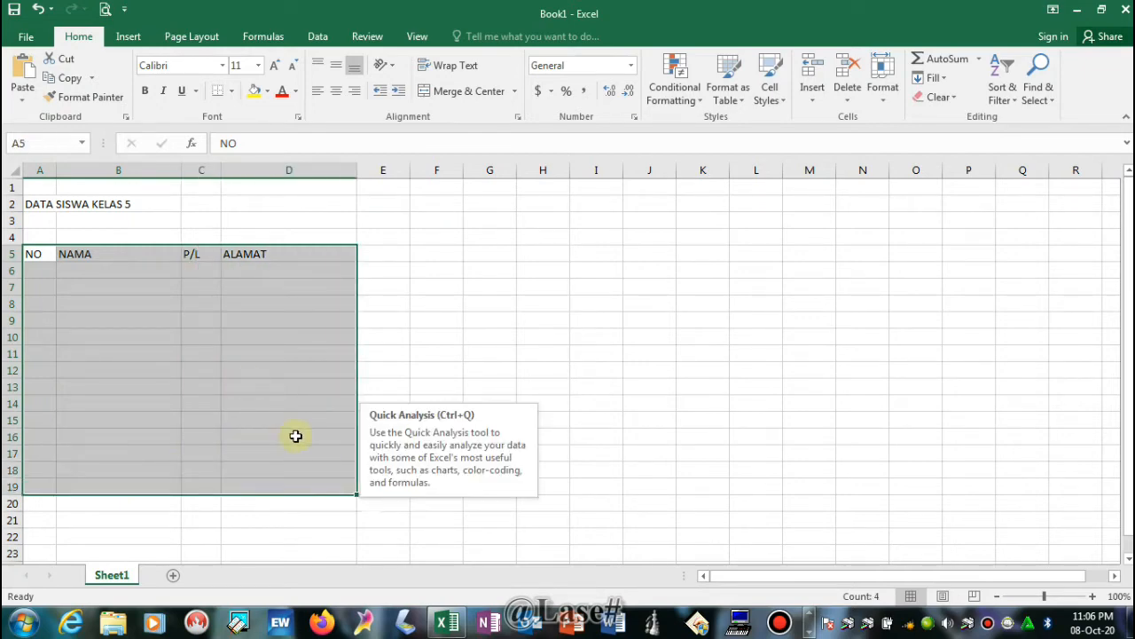
pyautogui.click(231, 92)
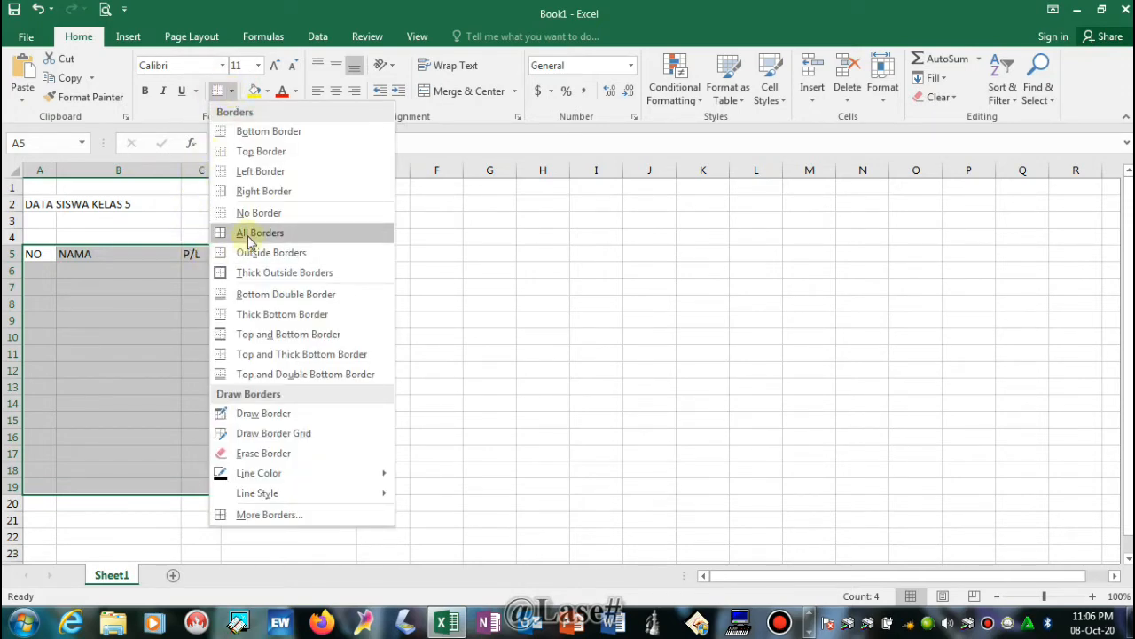
pyautogui.click(249, 238)
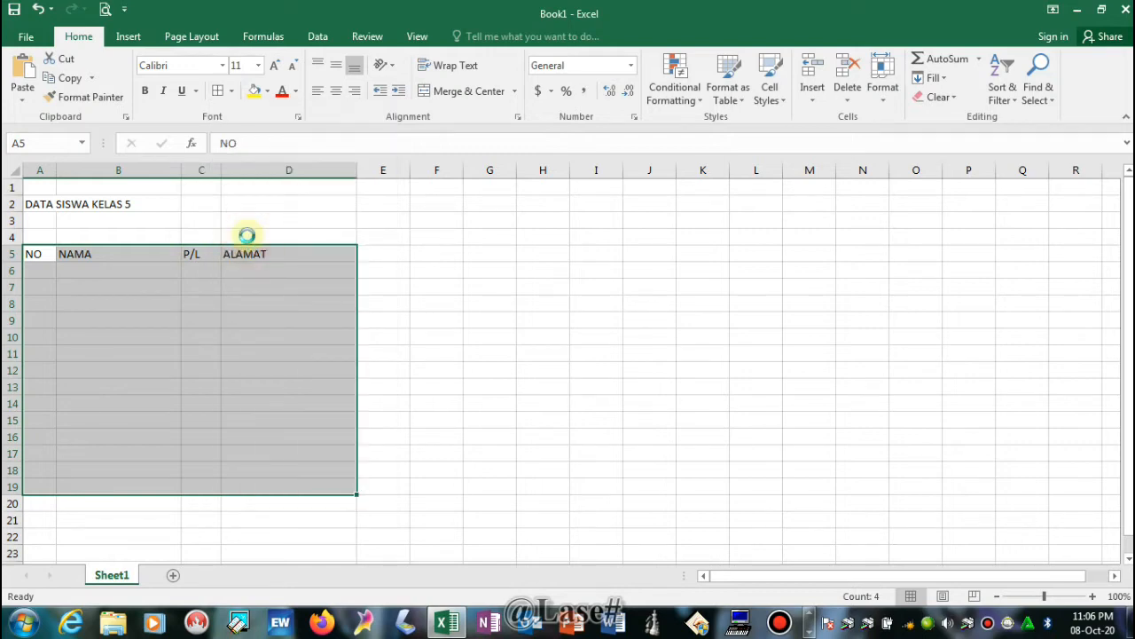
# - Centre the header texts in A5:D5 horizontally
pyautogui.click(50, 255)
pyautogui.moveTo(50, 255); pyautogui.dragTo(259, 245)
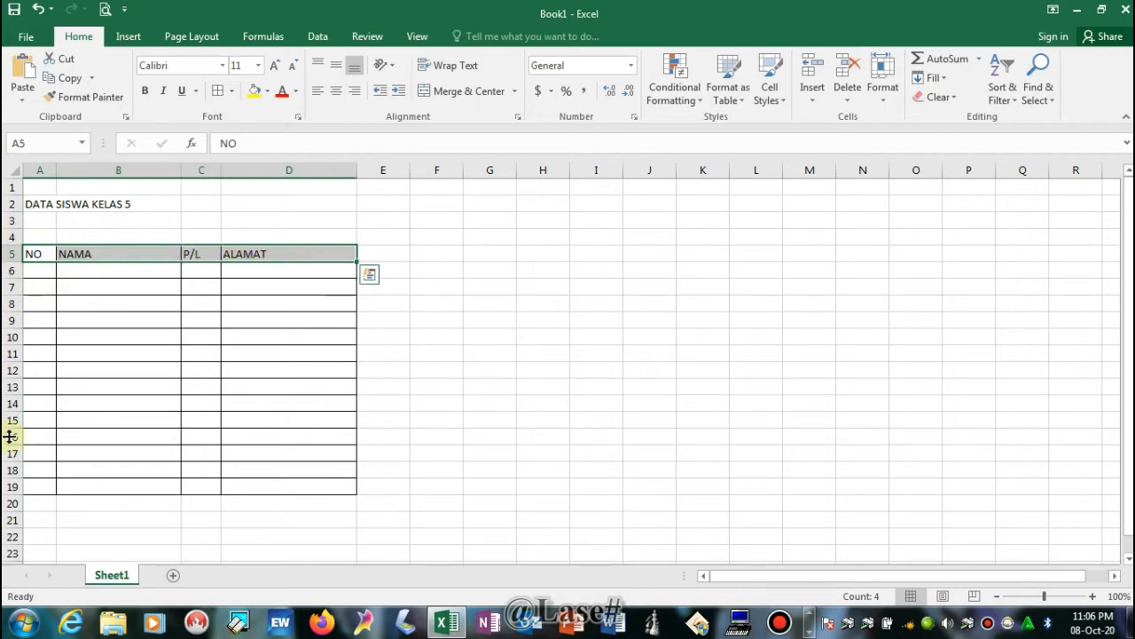
pyautogui.click(335, 94)
pyautogui.click(36, 286)
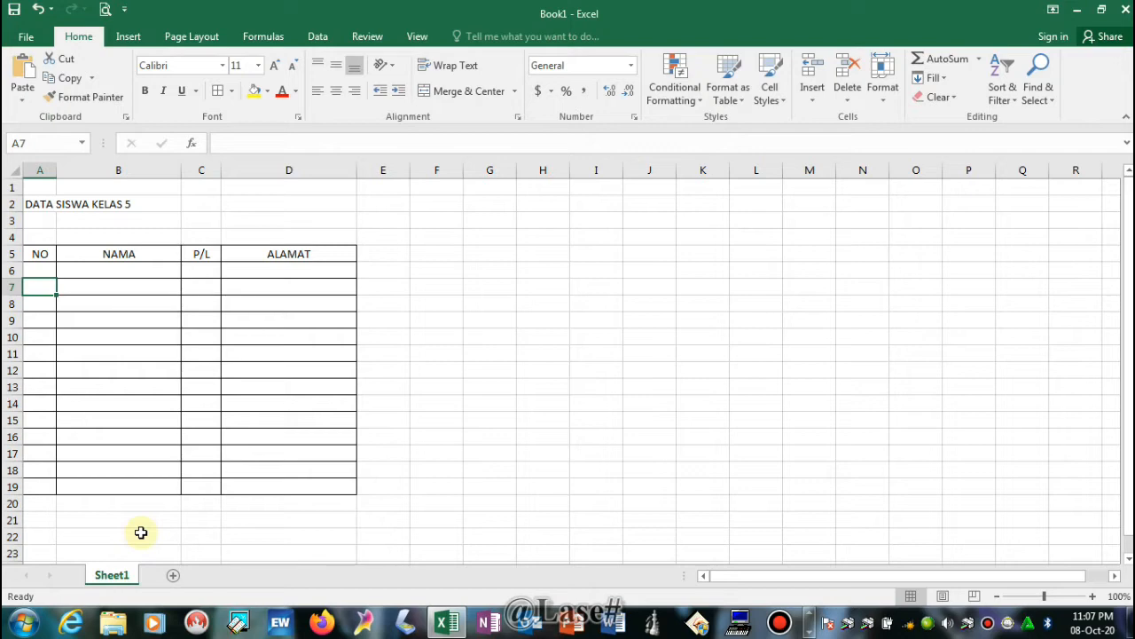
# - Rename the Sheet1 worksheet as DATA SISWA
pyautogui.rightClick(111, 578)
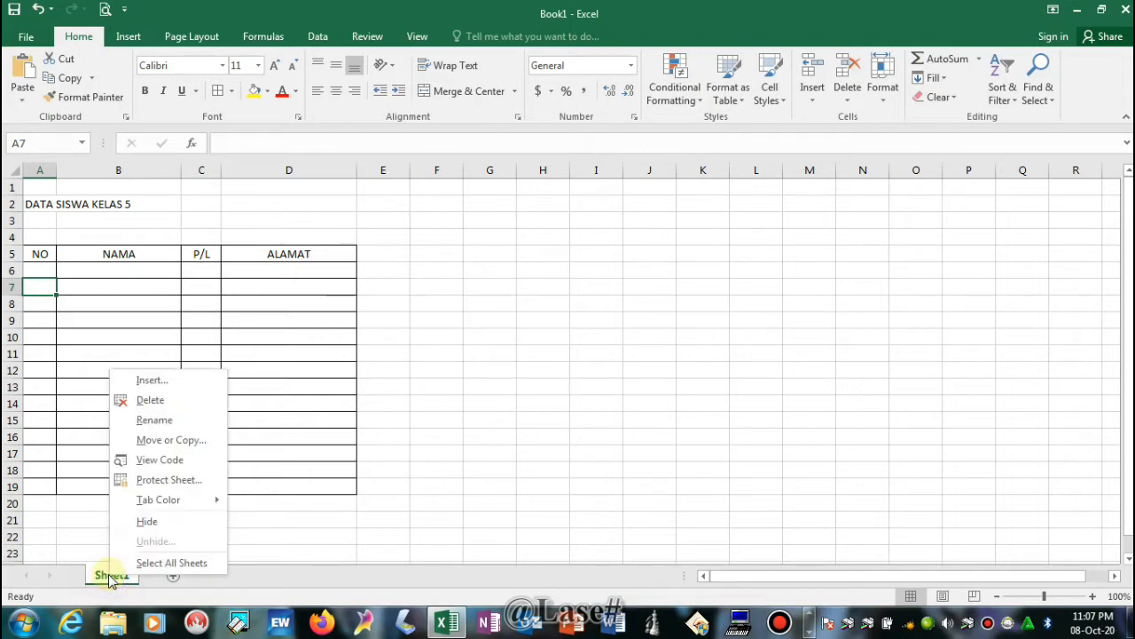
pyautogui.click(145, 423)
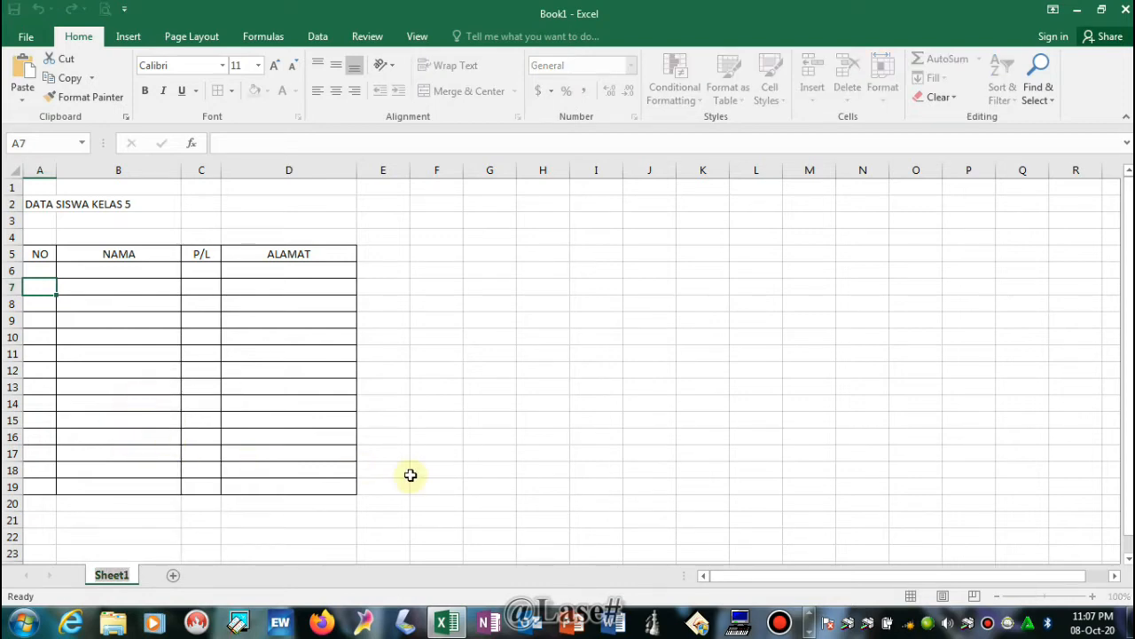
pyautogui.write('DATA SISWA')
pyautogui.press('Return')
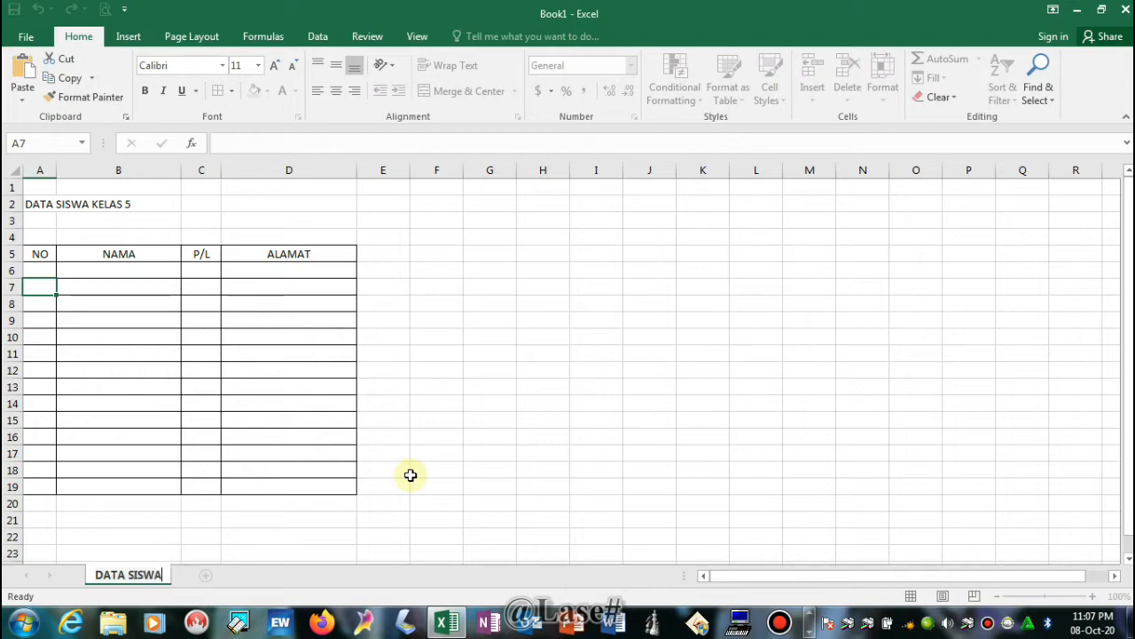
pyautogui.click(202, 549)
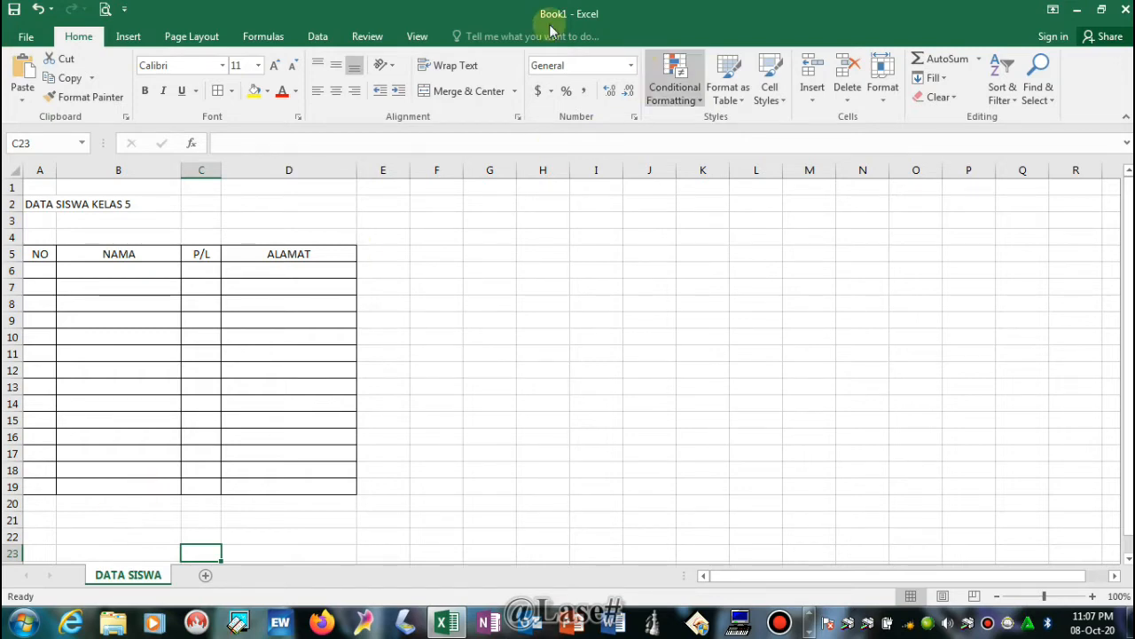
# - Add a new worksheet and enter the title JADWAL PIKET KELAS 5 in its cell A2
pyautogui.click(204, 577)
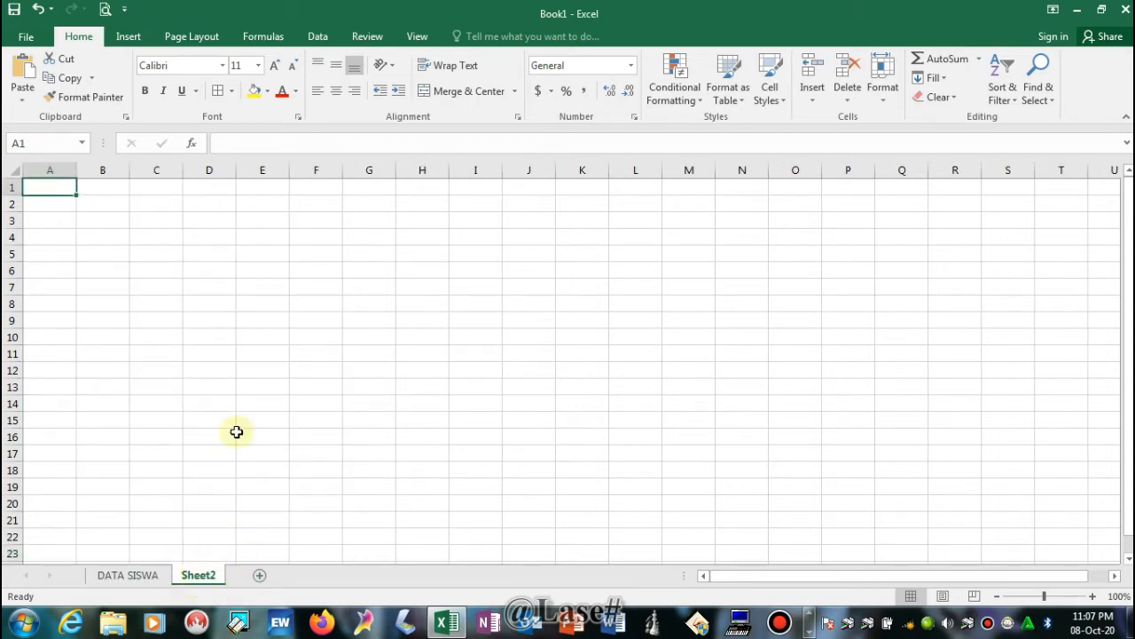
pyautogui.click(49, 206)
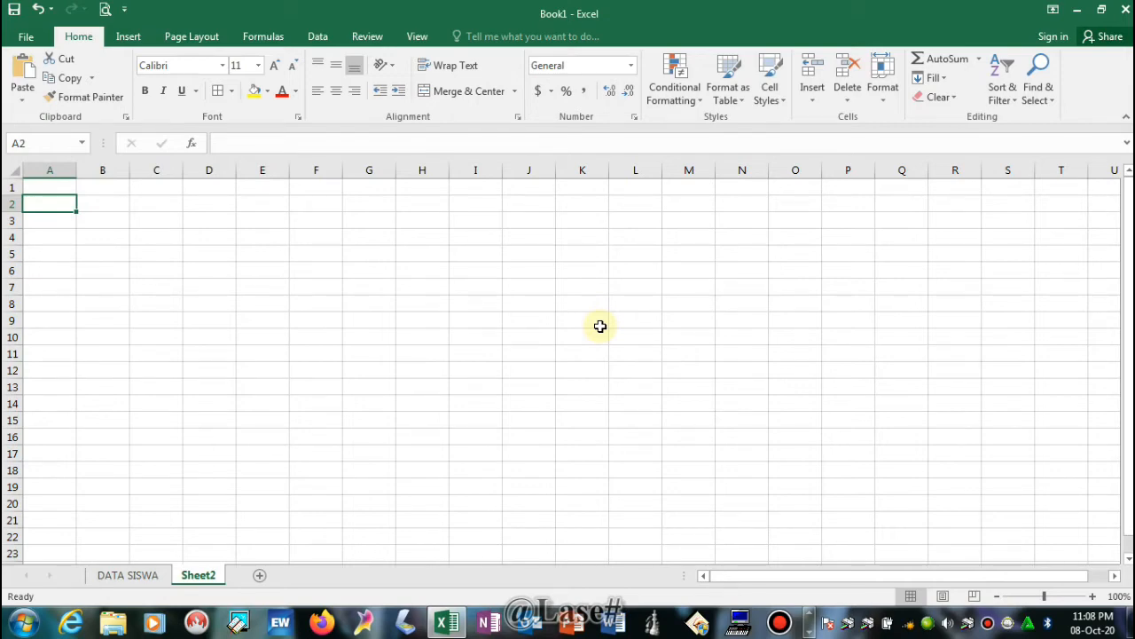
pyautogui.write('JADWAL PIKET KELAS')
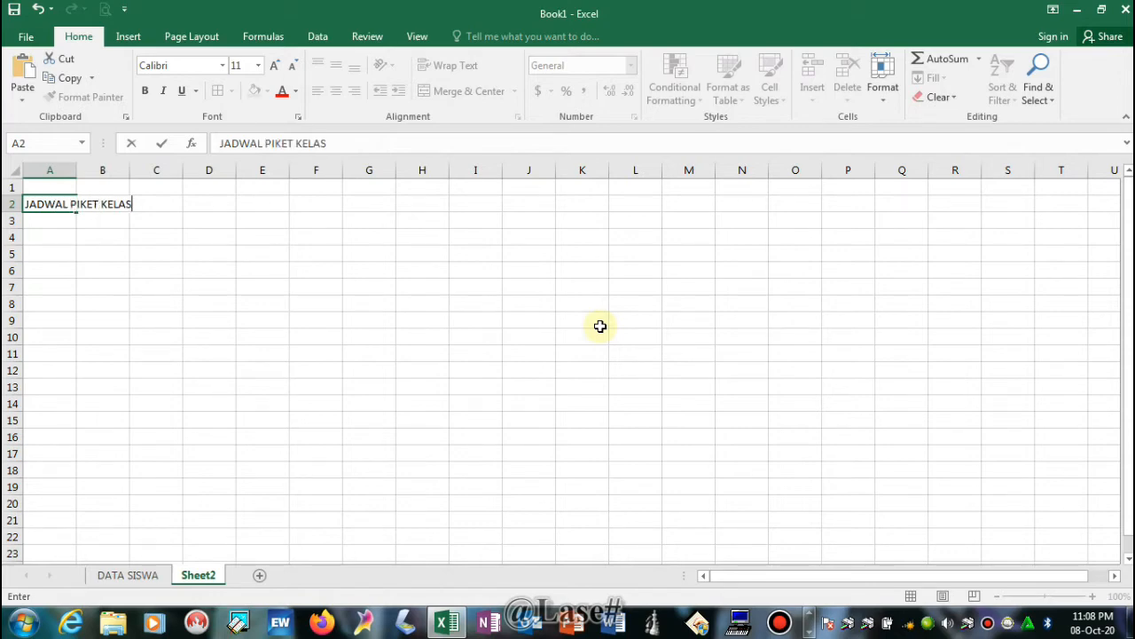
pyautogui.write(' 5')
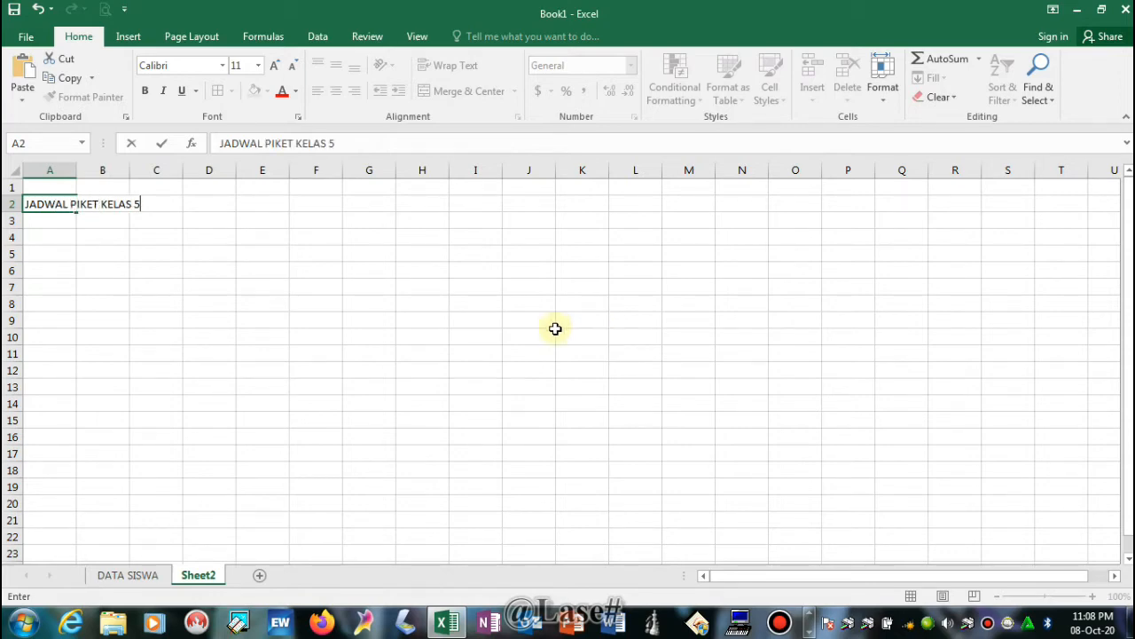
# - Enter the headers HARI in cell A4 and NAMA PIKET in cell B4
pyautogui.click(54, 249)
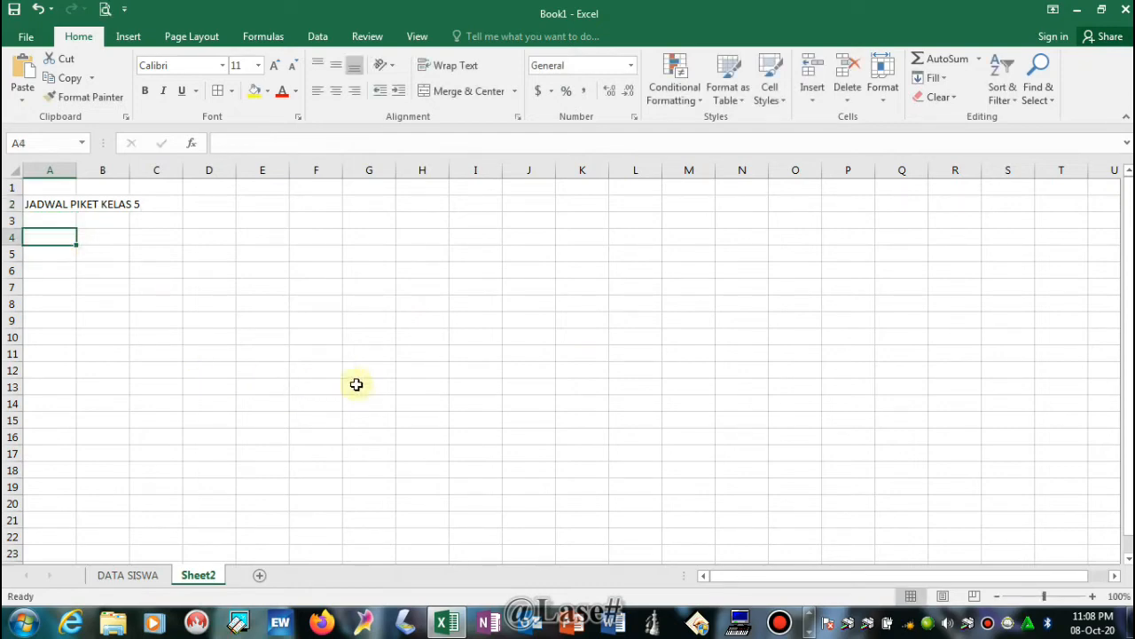
pyautogui.write('HARI')
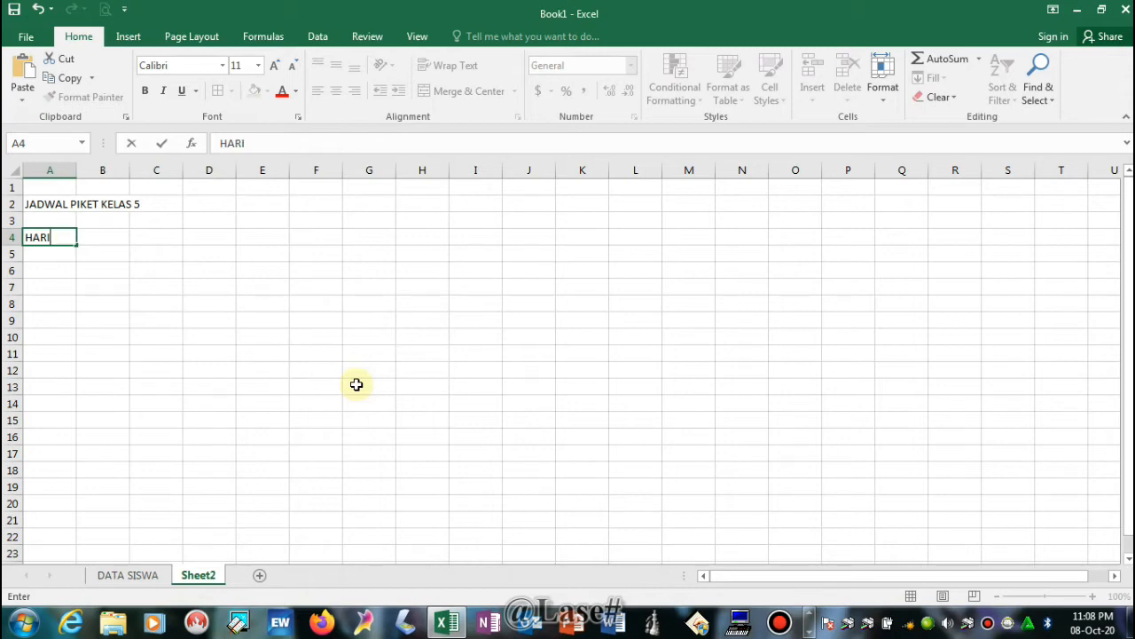
pyautogui.press('Tab')
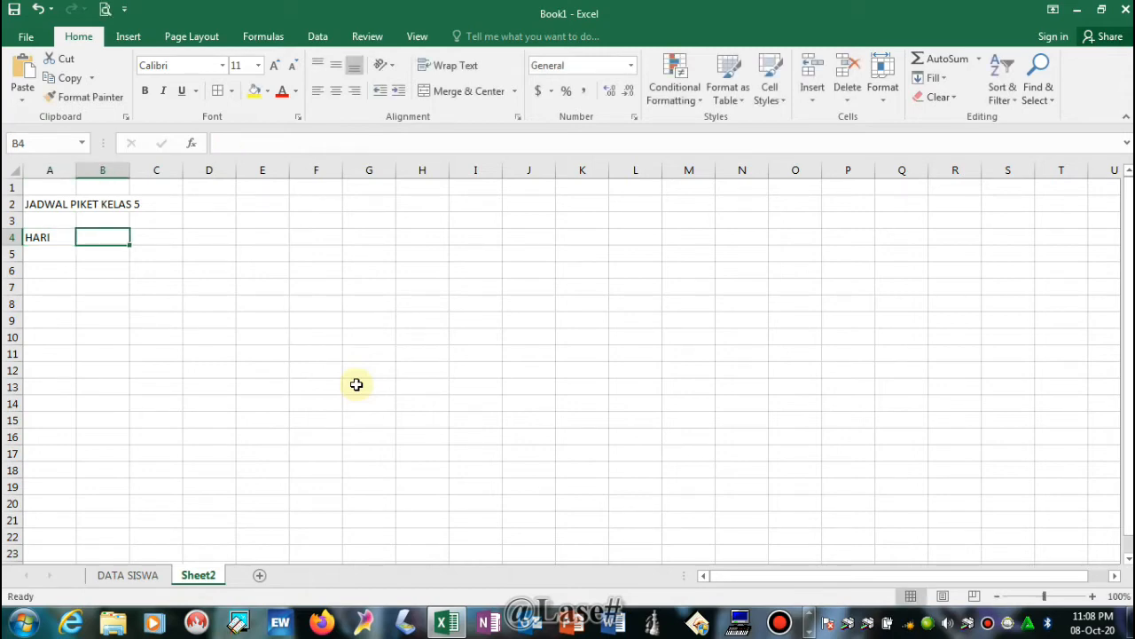
pyautogui.write('NAMA PIKET')
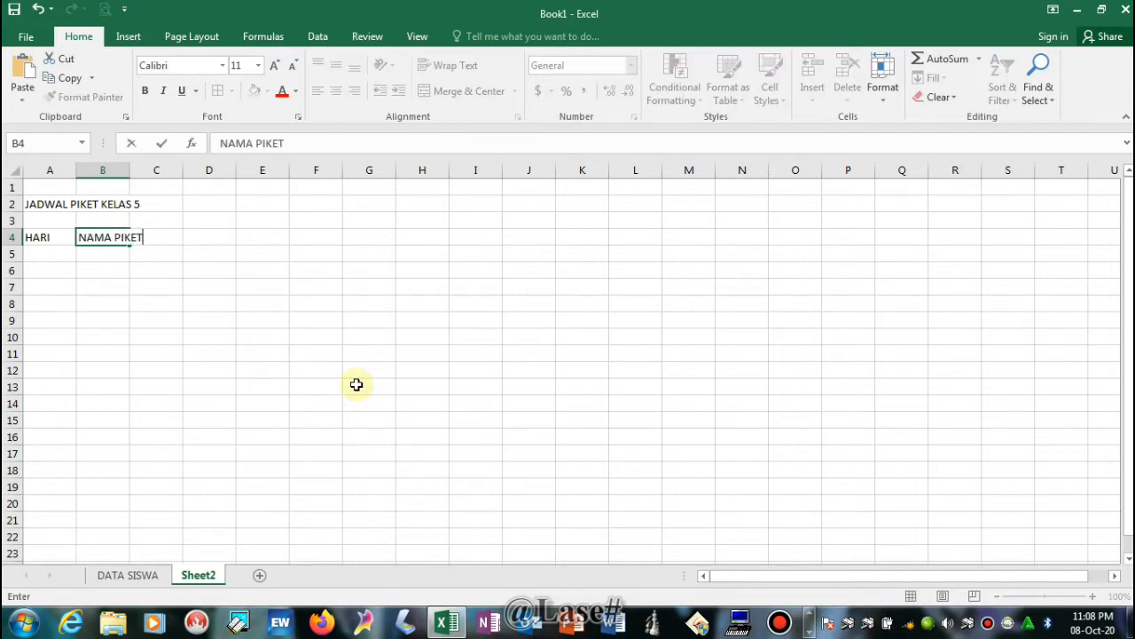
# - Widen column B for the duty names and column A for the day names
pyautogui.click(78, 171)
pyautogui.moveTo(78, 170); pyautogui.dragTo(212, 182)
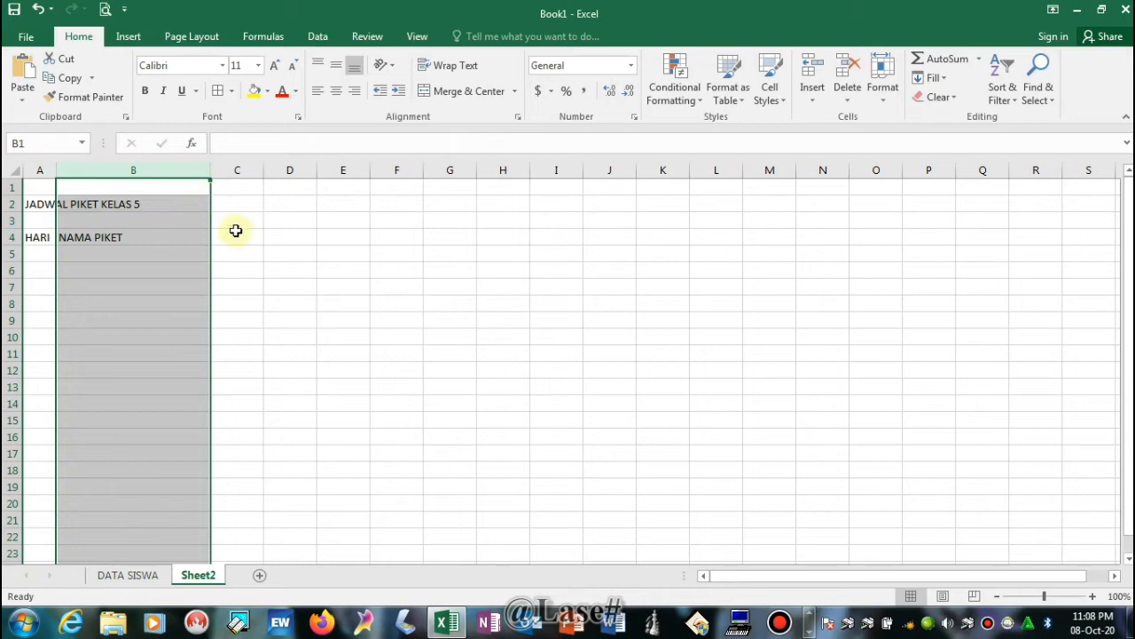
pyautogui.click(39, 240)
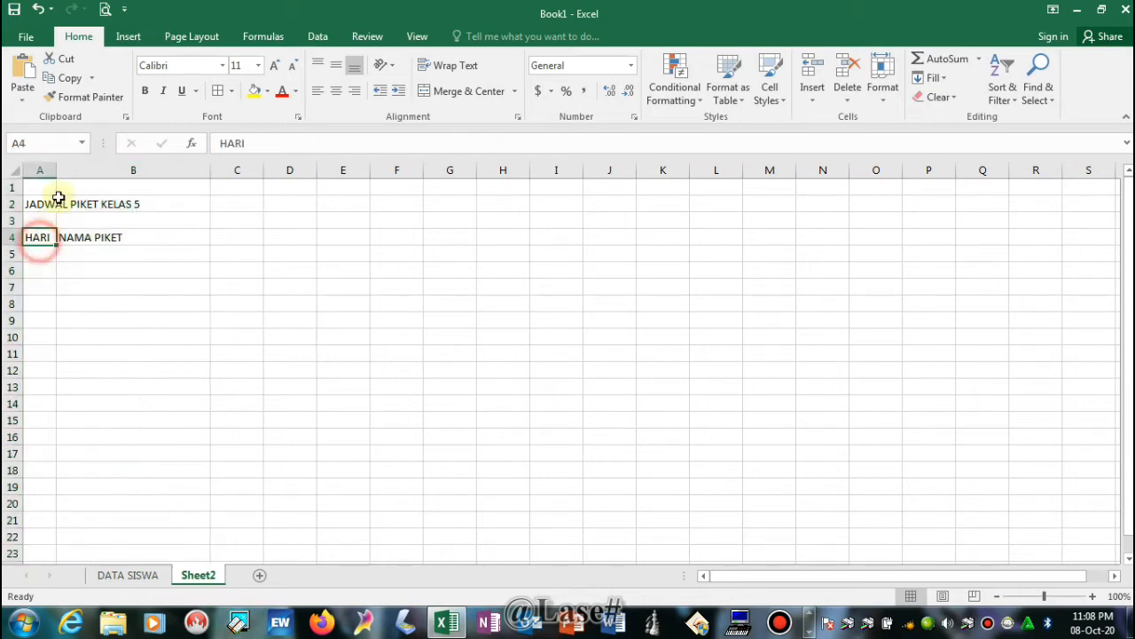
pyautogui.moveTo(61, 172); pyautogui.dragTo(98, 170)
pyautogui.click(204, 241)
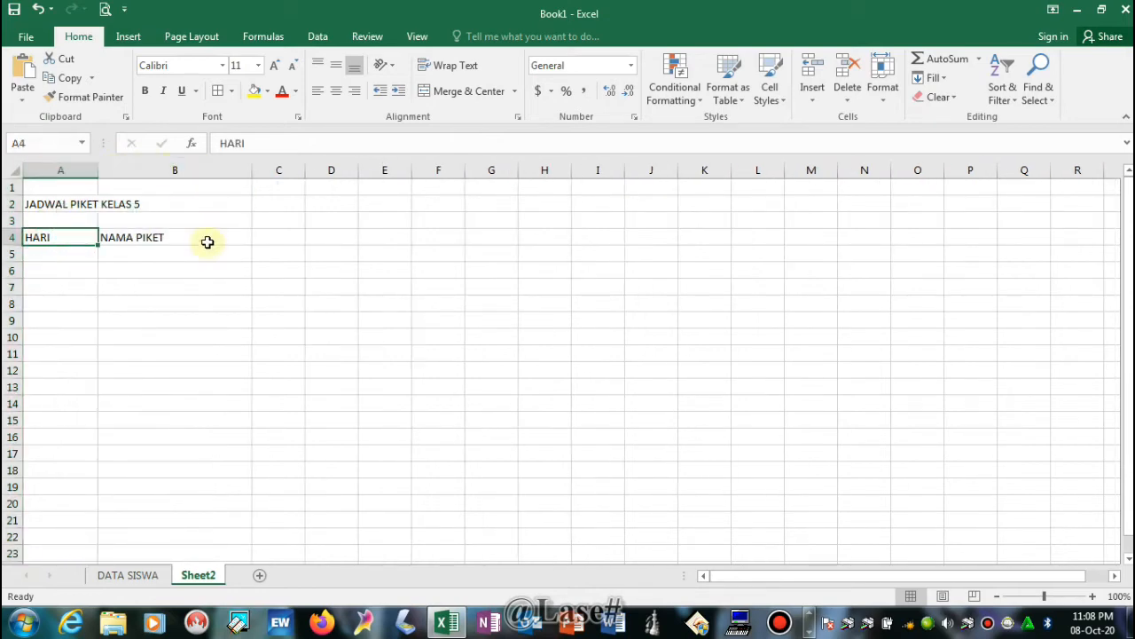
pyautogui.click(44, 237)
pyautogui.click(130, 245)
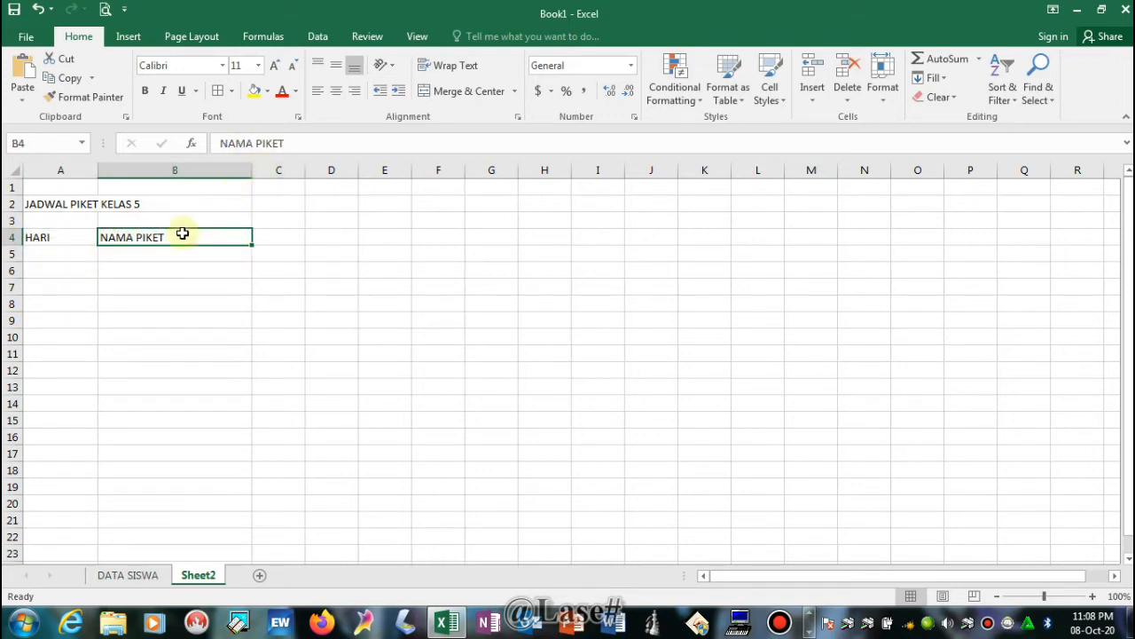
# - Enter the header KET in cell C4 and widen column C
pyautogui.click(275, 238)
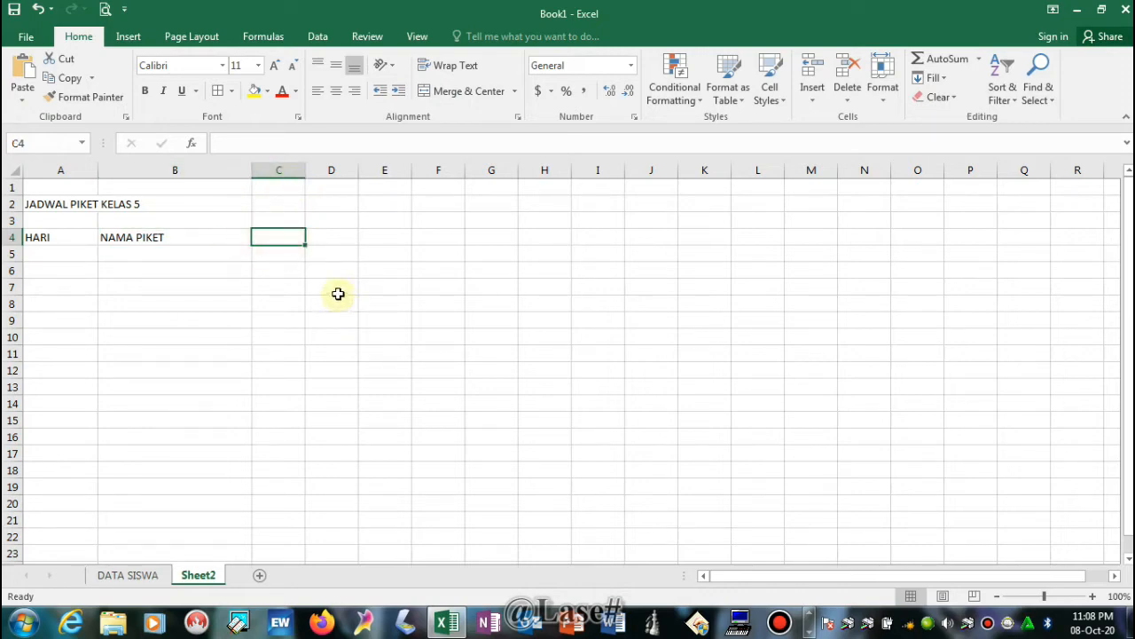
pyautogui.write('KET')
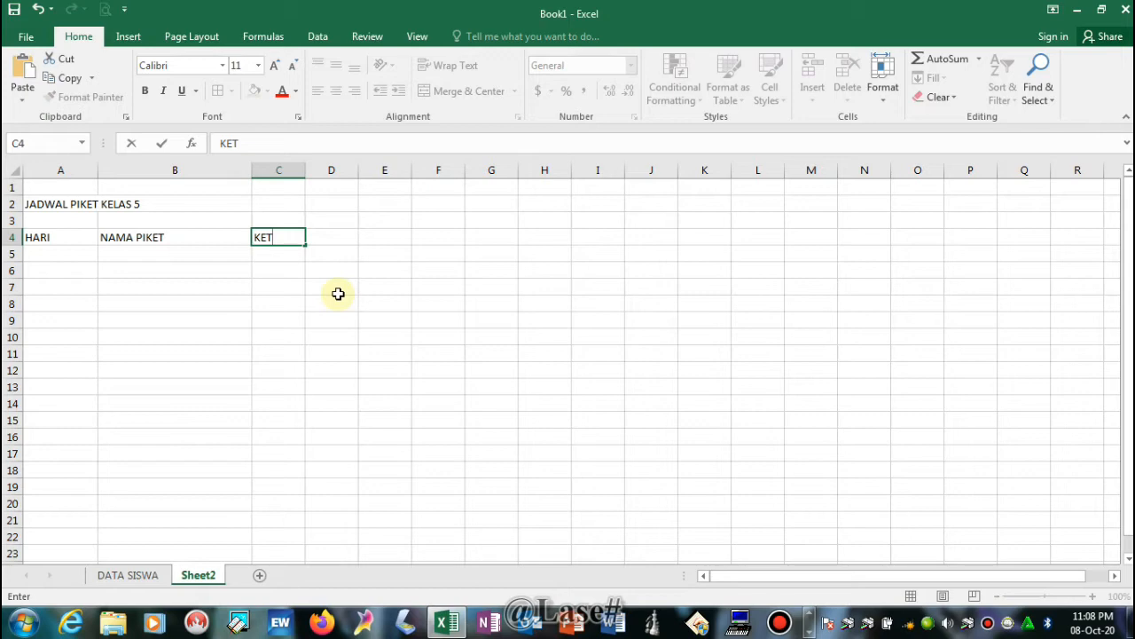
pyautogui.click(301, 170)
pyautogui.moveTo(303, 170); pyautogui.dragTo(345, 170)
# - Apply all borders to the range A4:C16 to form the duty schedule grid
pyautogui.click(53, 237)
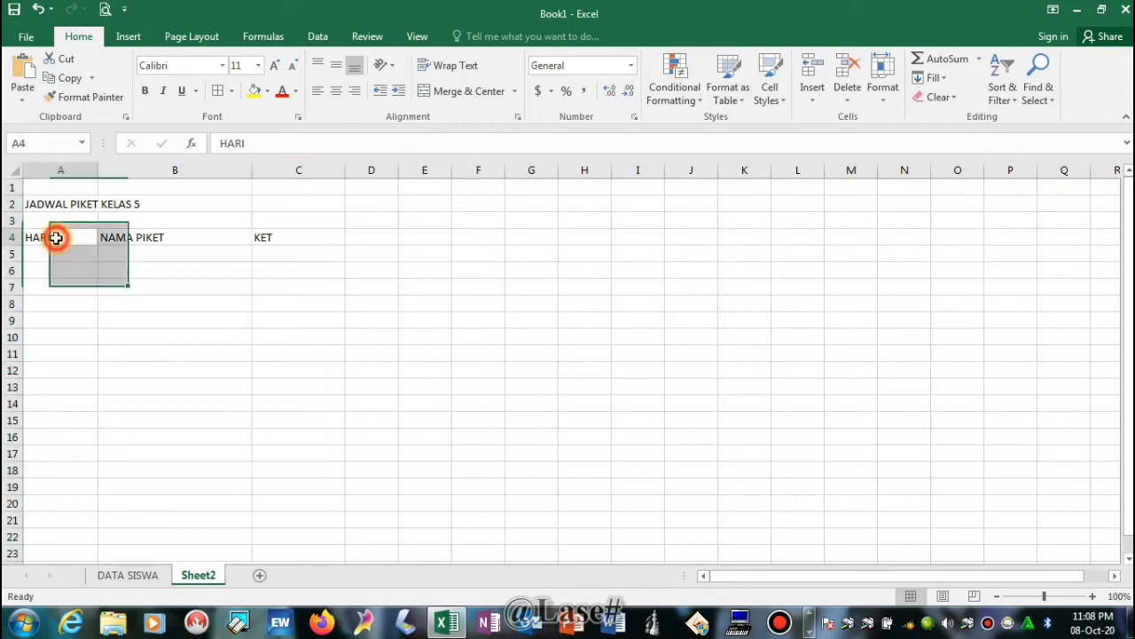
pyautogui.moveTo(42, 234); pyautogui.dragTo(307, 441)
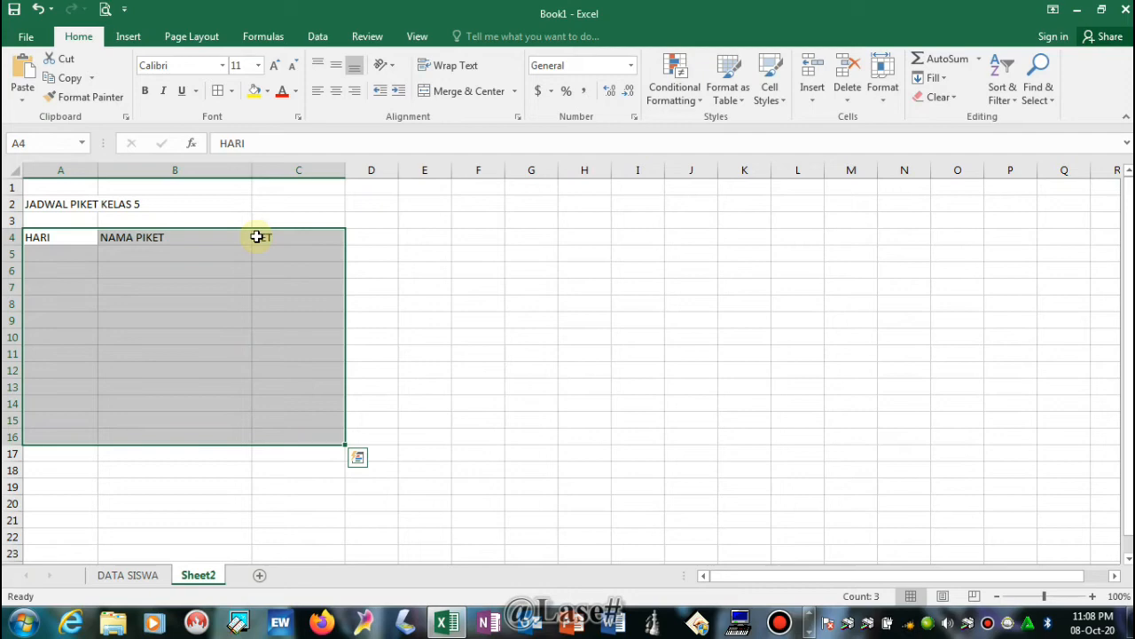
pyautogui.click(231, 92)
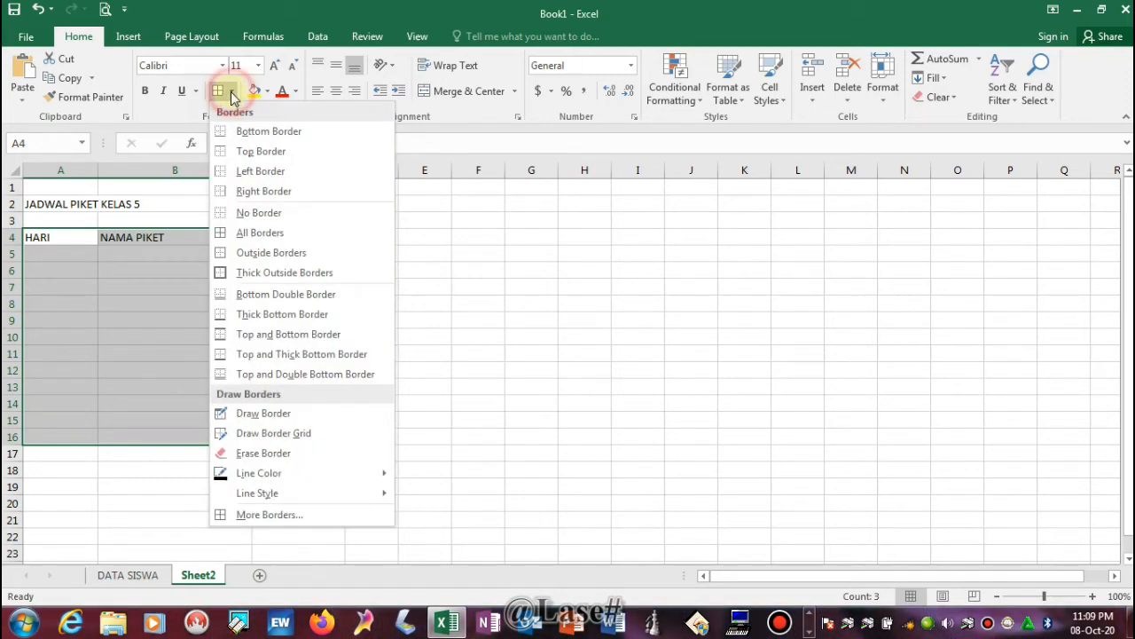
pyautogui.click(241, 233)
pyautogui.click(413, 290)
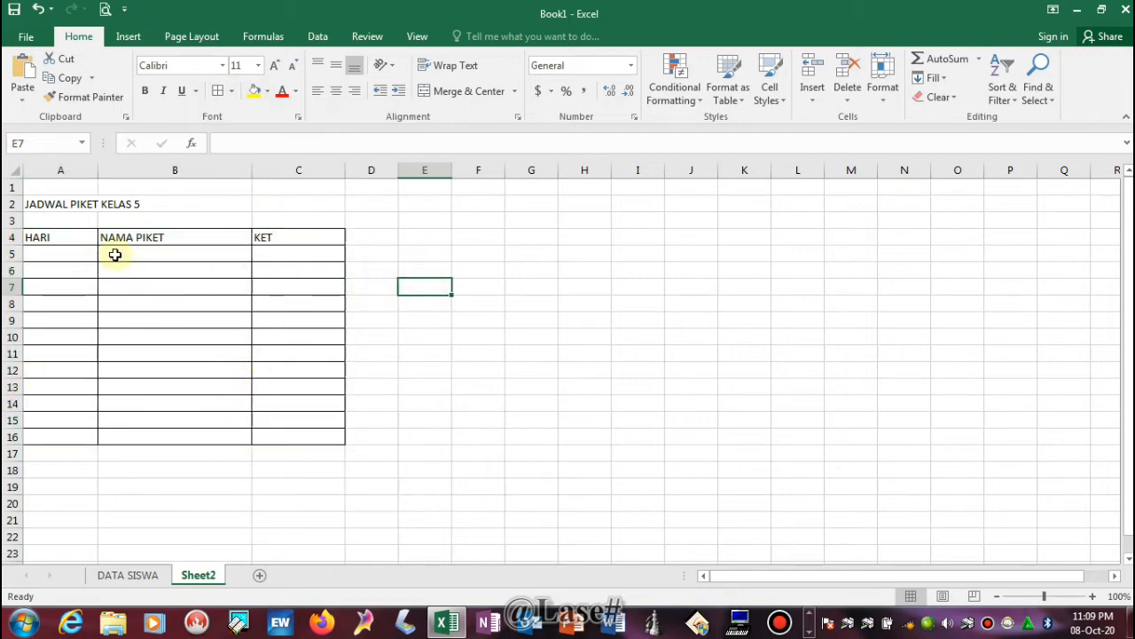
# - Centre the duty schedule headers in A4:C4 horizontally
pyautogui.moveTo(32, 239); pyautogui.dragTo(306, 236)
pyautogui.click(336, 90)
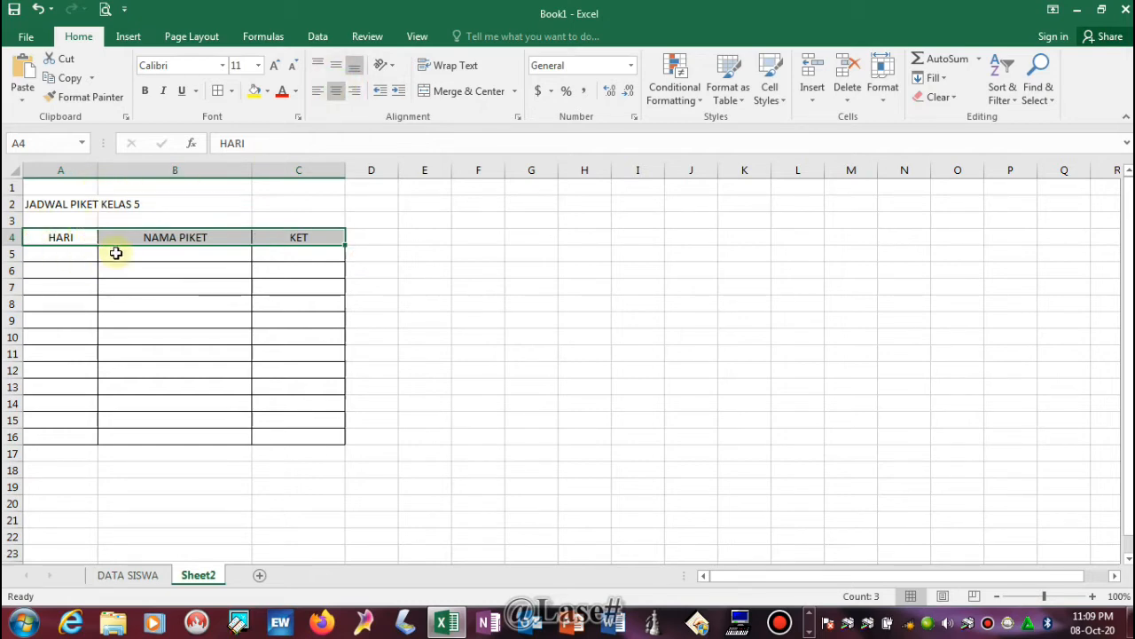
pyautogui.click(52, 267)
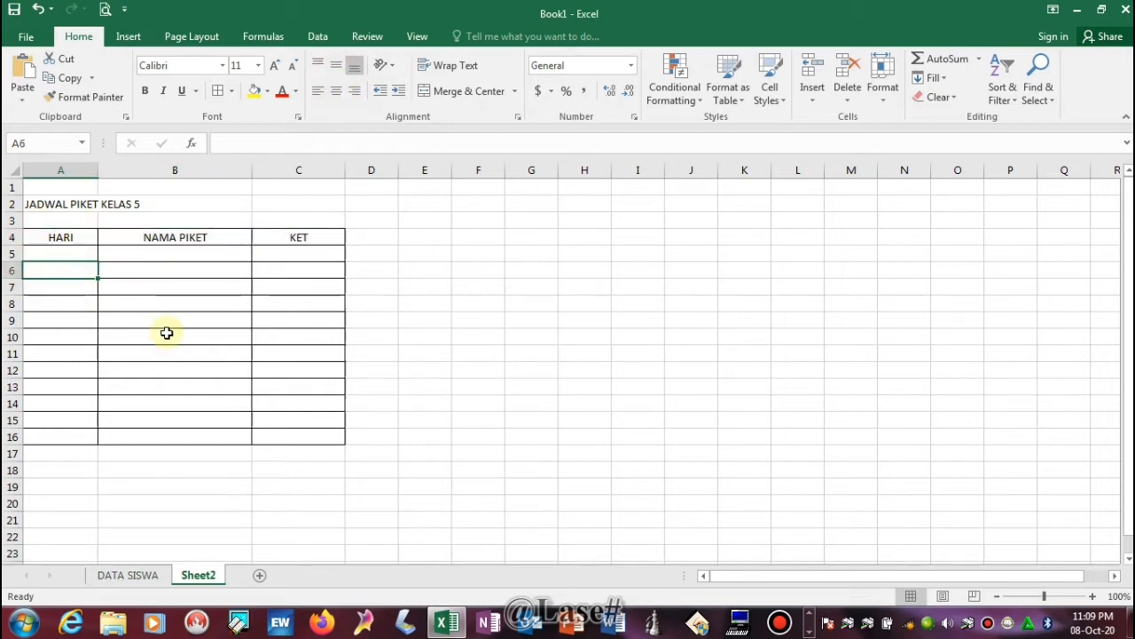
# - Fill row 5 with SENIN as the day, the student's name under NAMA PIKET and MENYAPU under KET
pyautogui.press('Up')
pyautogui.write('SEMI')
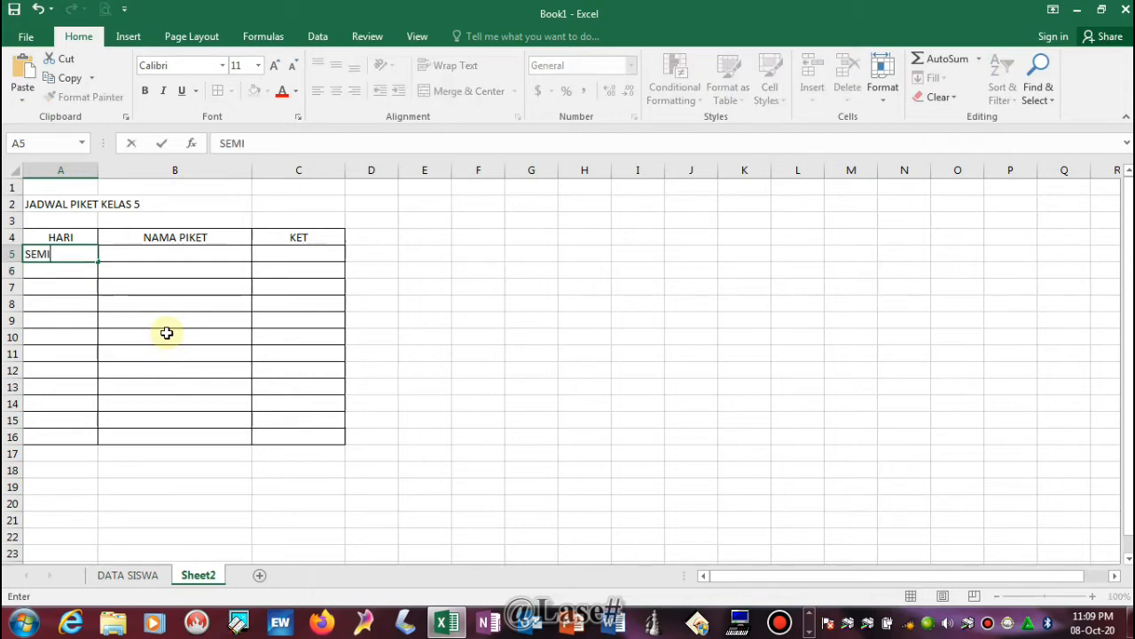
pyautogui.press('BackSpace')
pyautogui.press('BackSpace')
pyautogui.press('Tab')
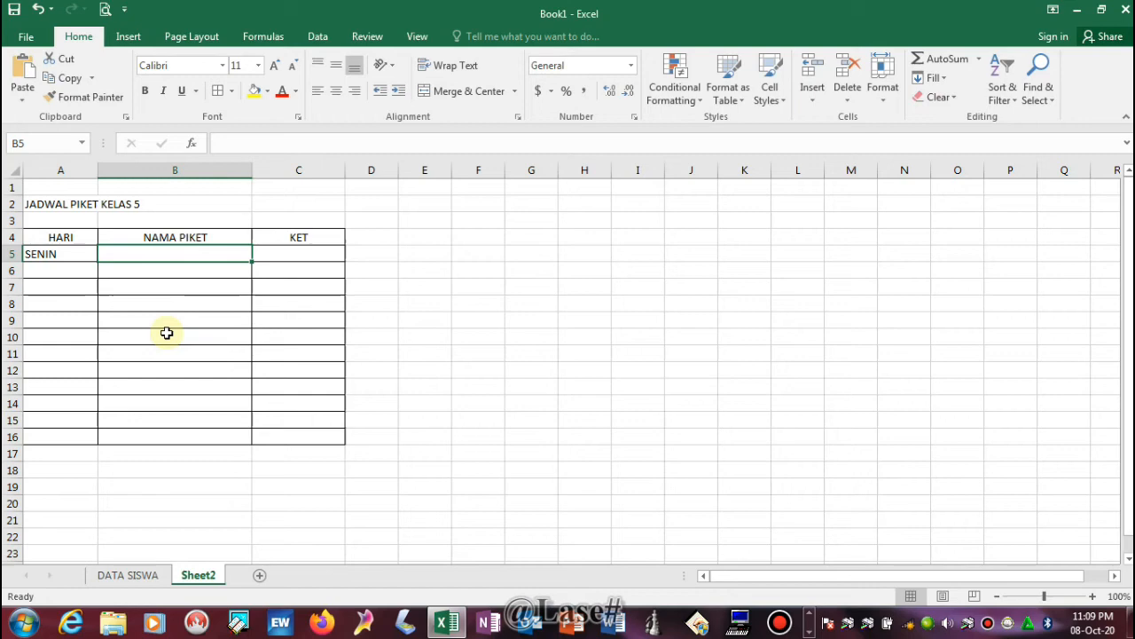
pyautogui.write('JOJO')
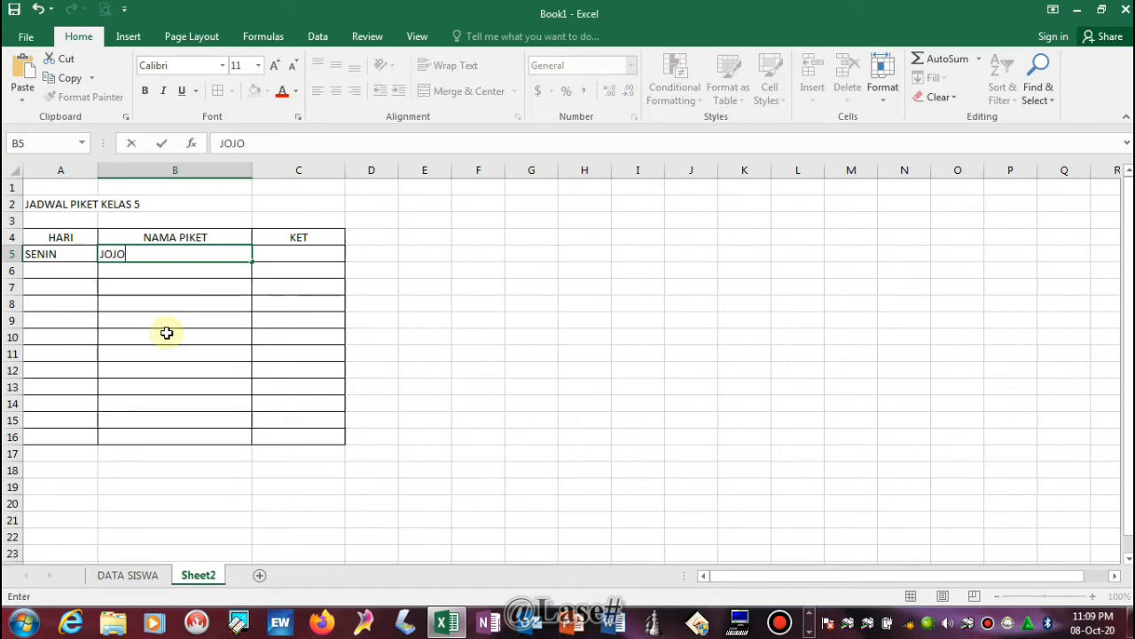
pyautogui.press('Tab')
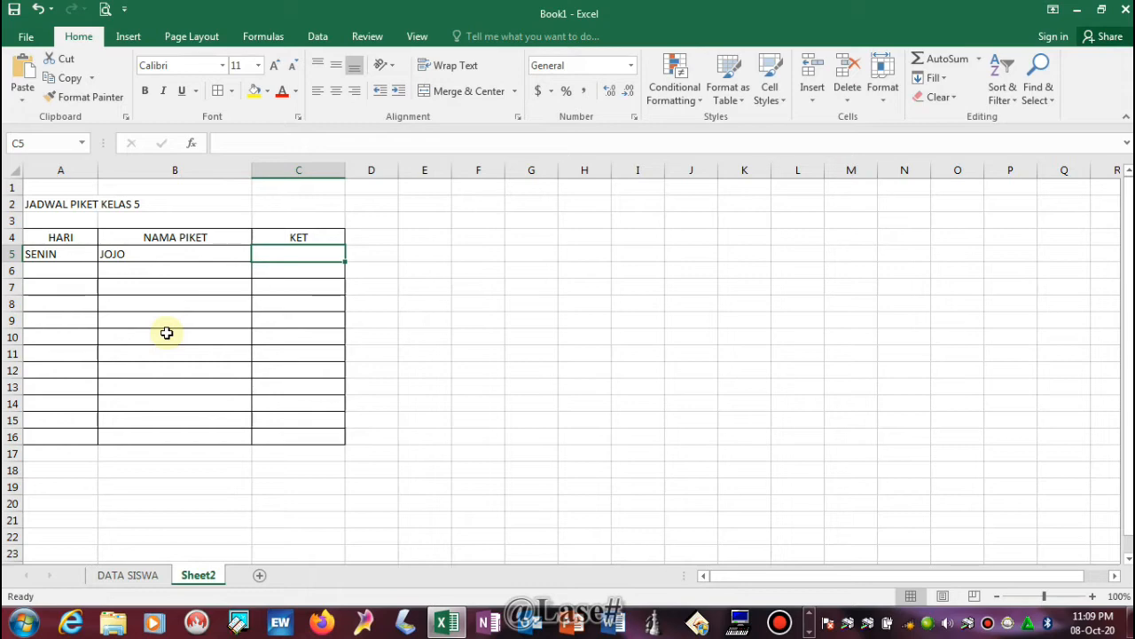
pyautogui.write('MENYA')
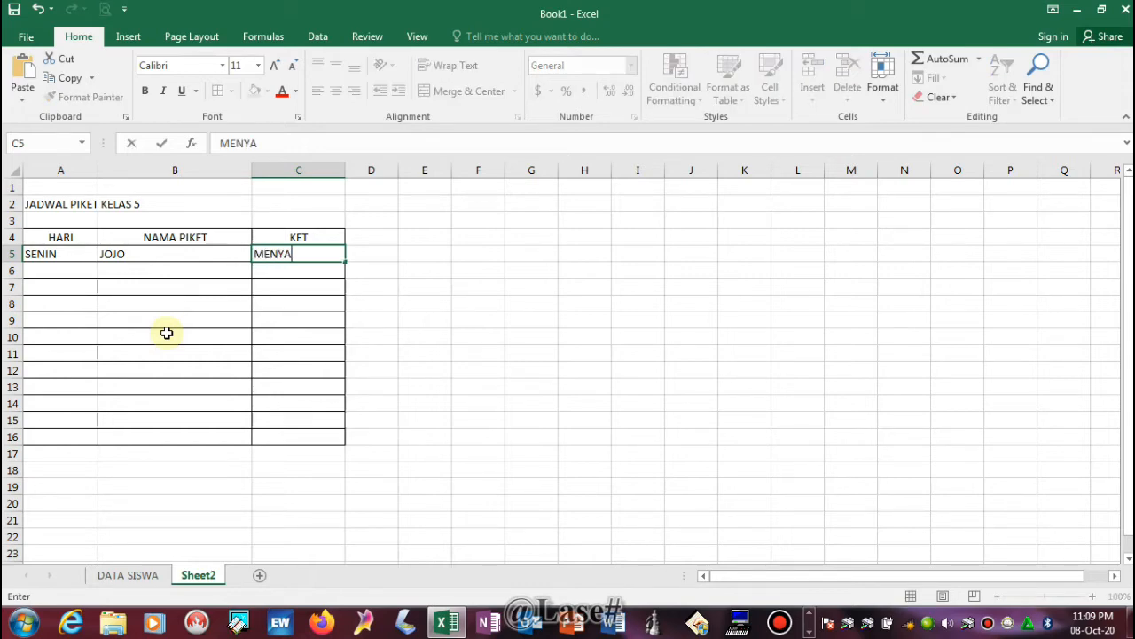
pyautogui.write('PU')
pyautogui.press('Return')
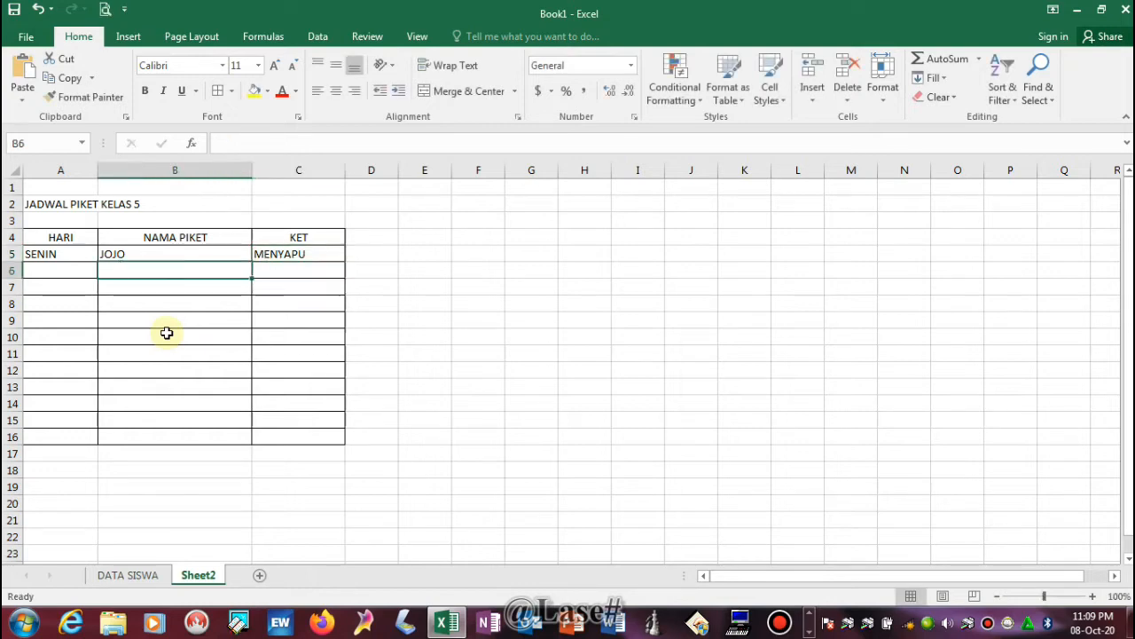
# - Fill row 6 of the duty schedule with the second student's name under NAMA PIKET and MENGEPEL under KET
pyautogui.write('WATI')
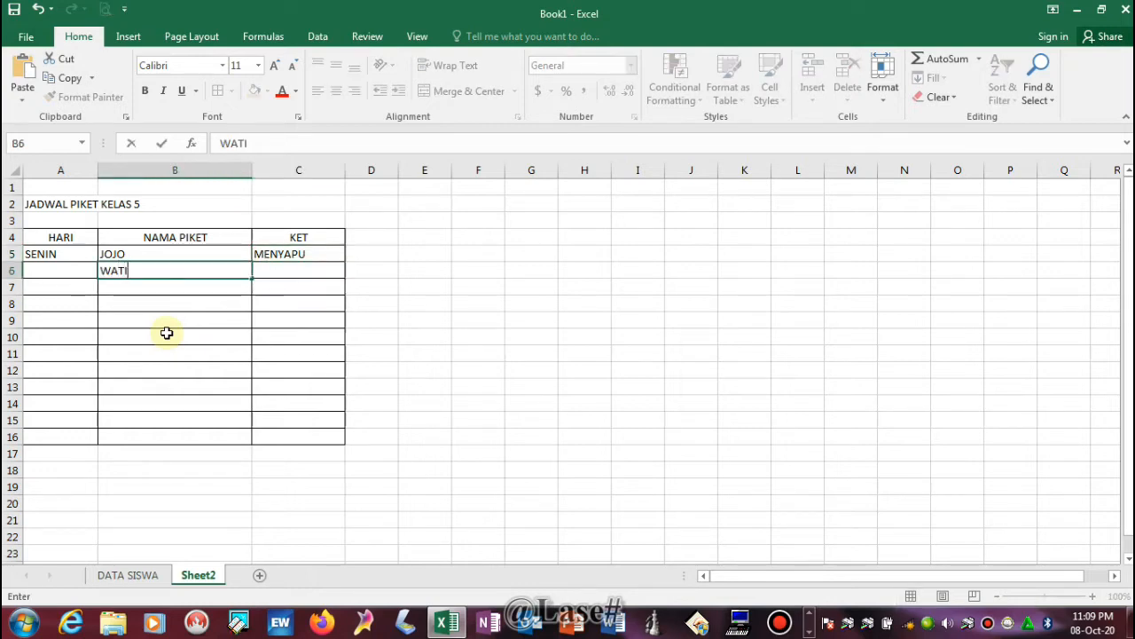
pyautogui.press('Tab')
pyautogui.write('MEN')
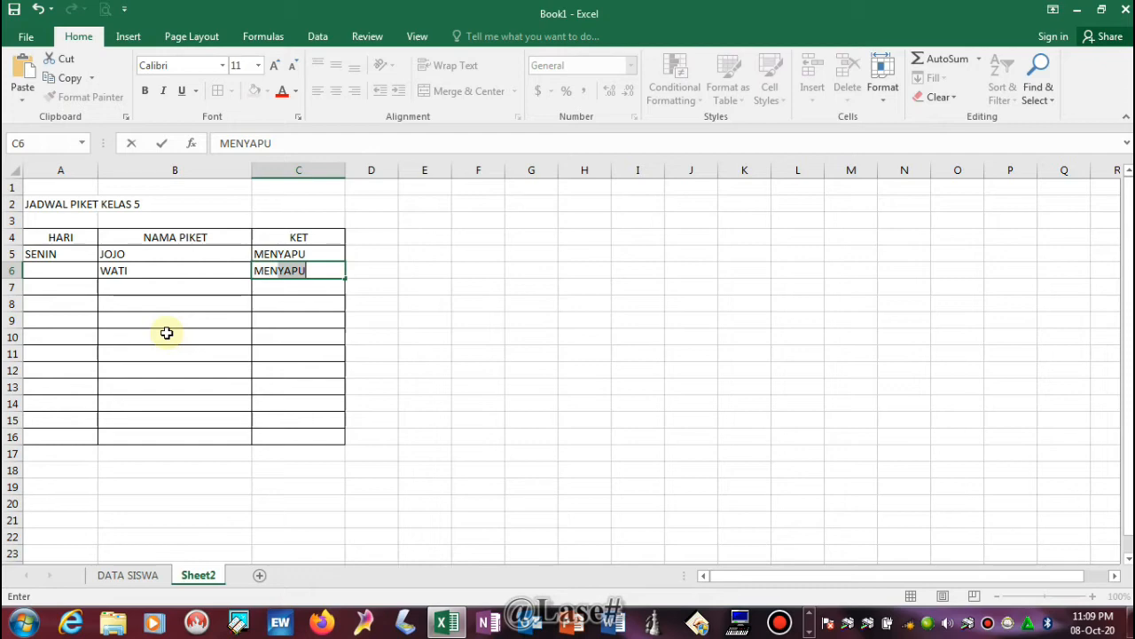
pyautogui.write('GEPEL')
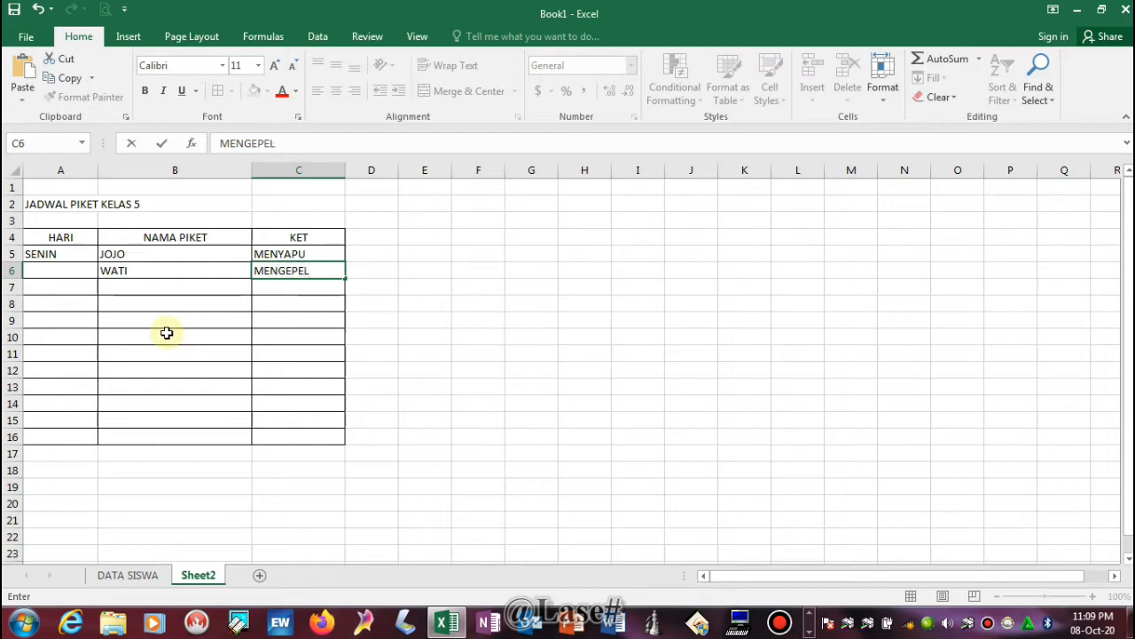
pyautogui.press('Return')
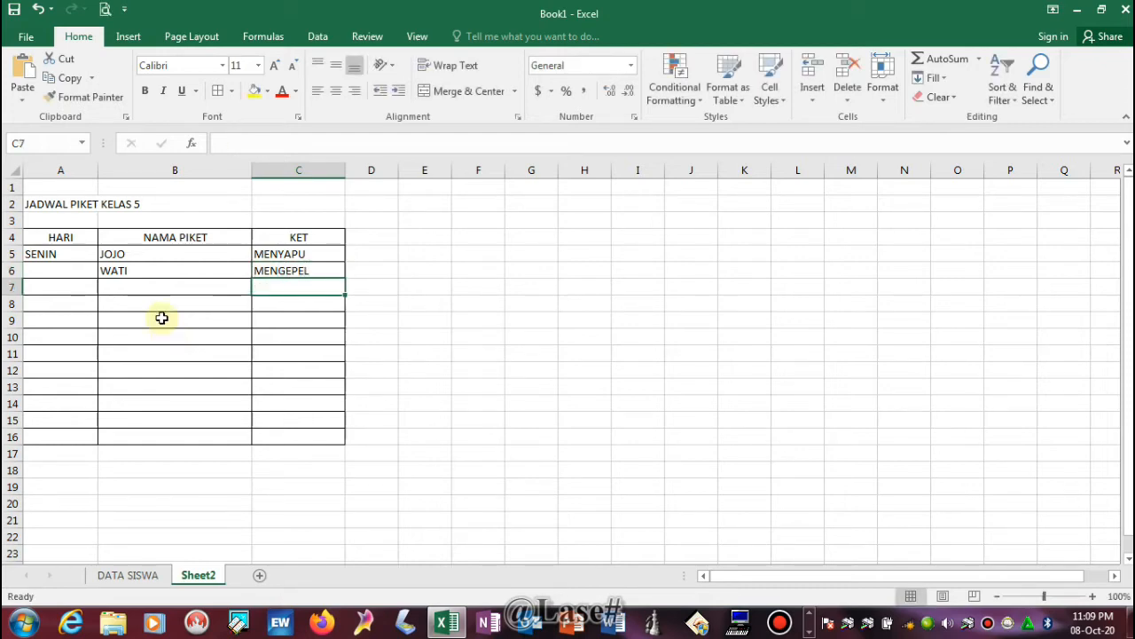
pyautogui.click(51, 257)
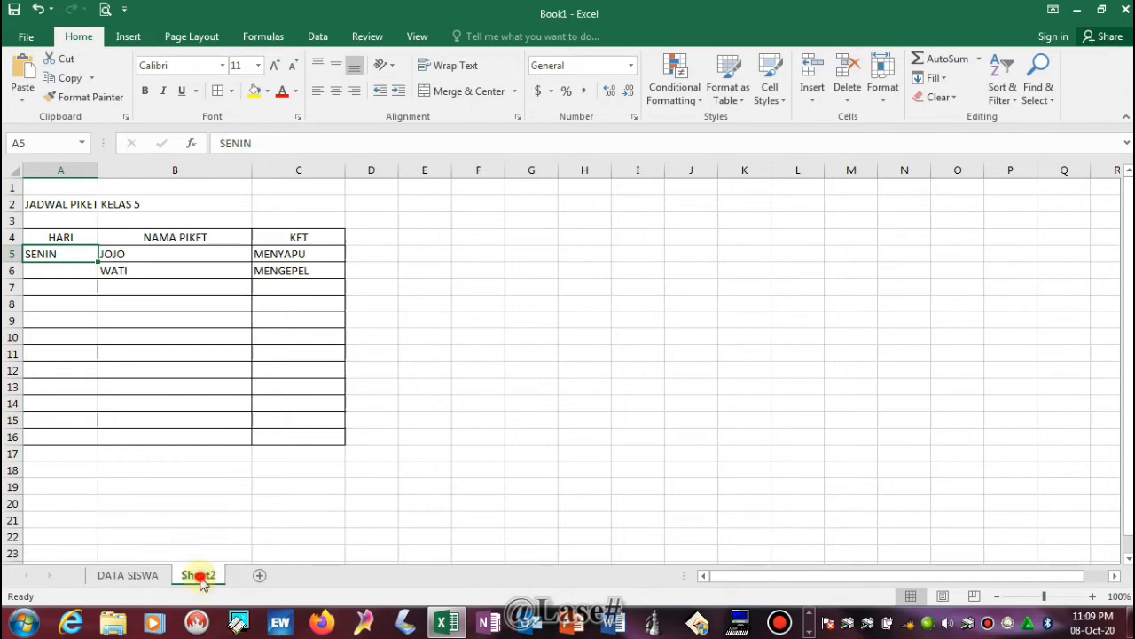
# - Rename Sheet2 as JADWAL PIKET
pyautogui.doubleClick(199, 575)
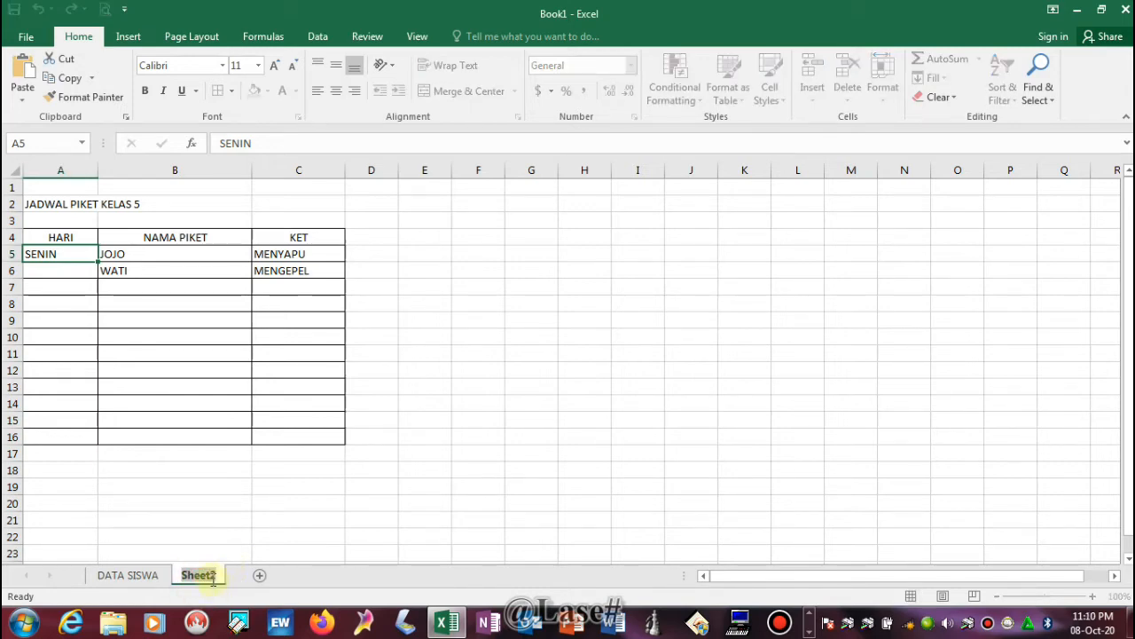
pyautogui.click(247, 522)
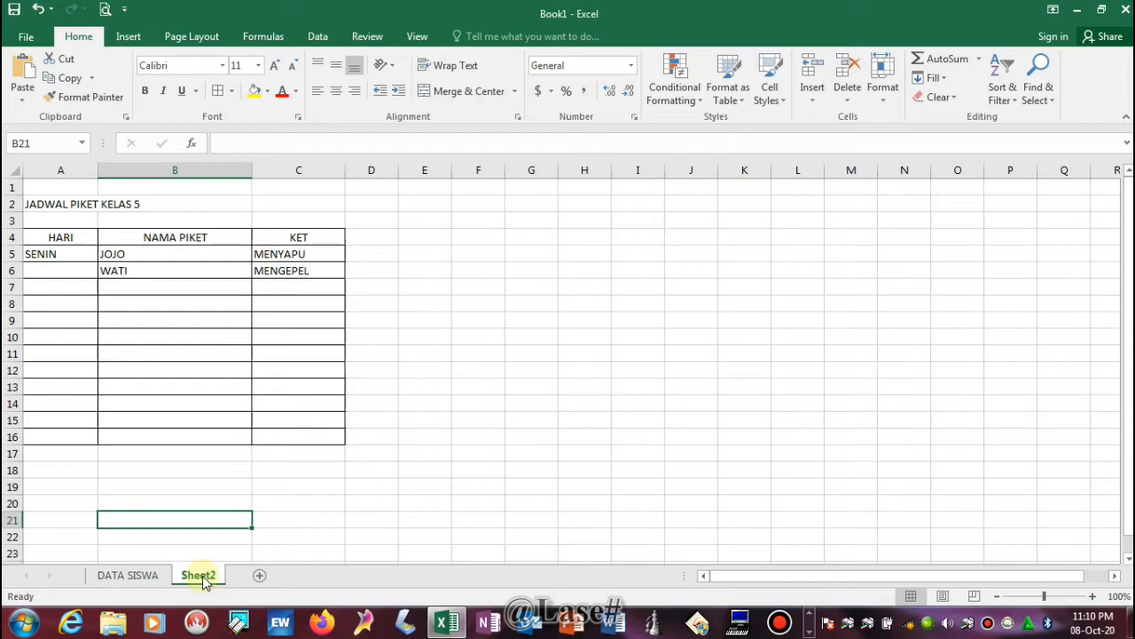
pyautogui.doubleClick(201, 577)
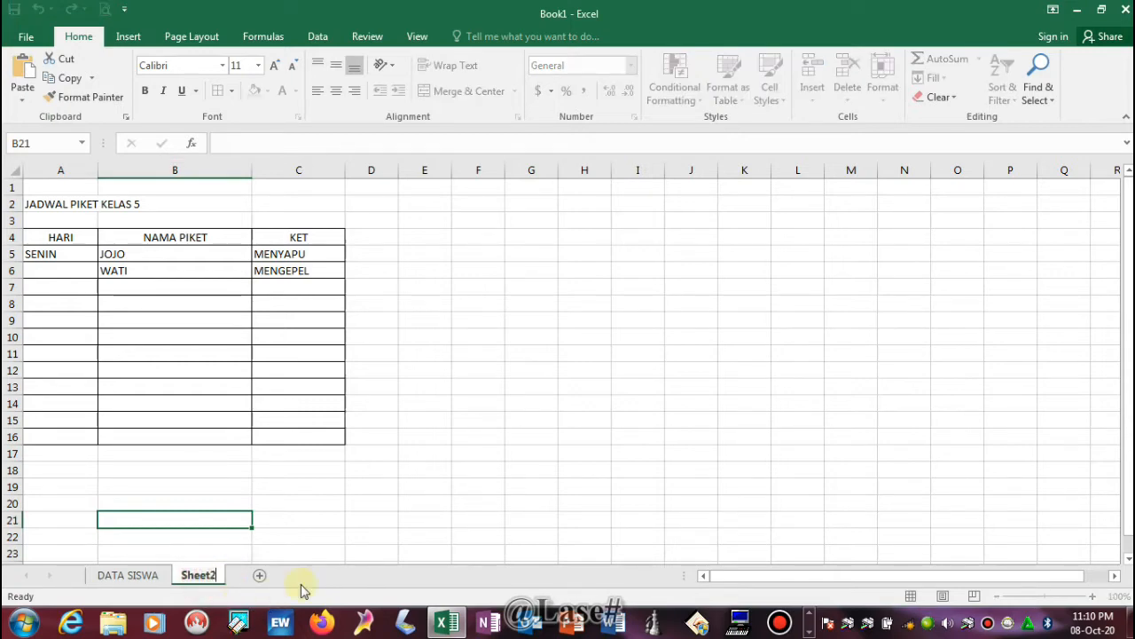
pyautogui.press('BackSpace')
pyautogui.press('BackSpace')
pyautogui.press('BackSpace')
pyautogui.press('BackSpace')
pyautogui.press('BackSpace')
pyautogui.press('BackSpace')
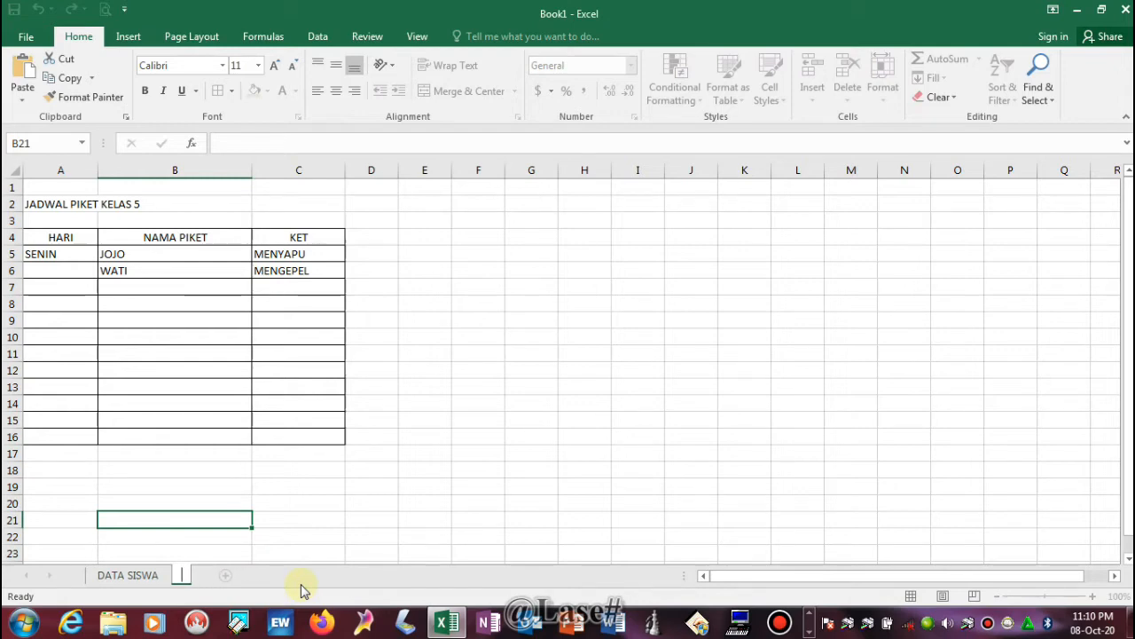
pyautogui.write('JADA')
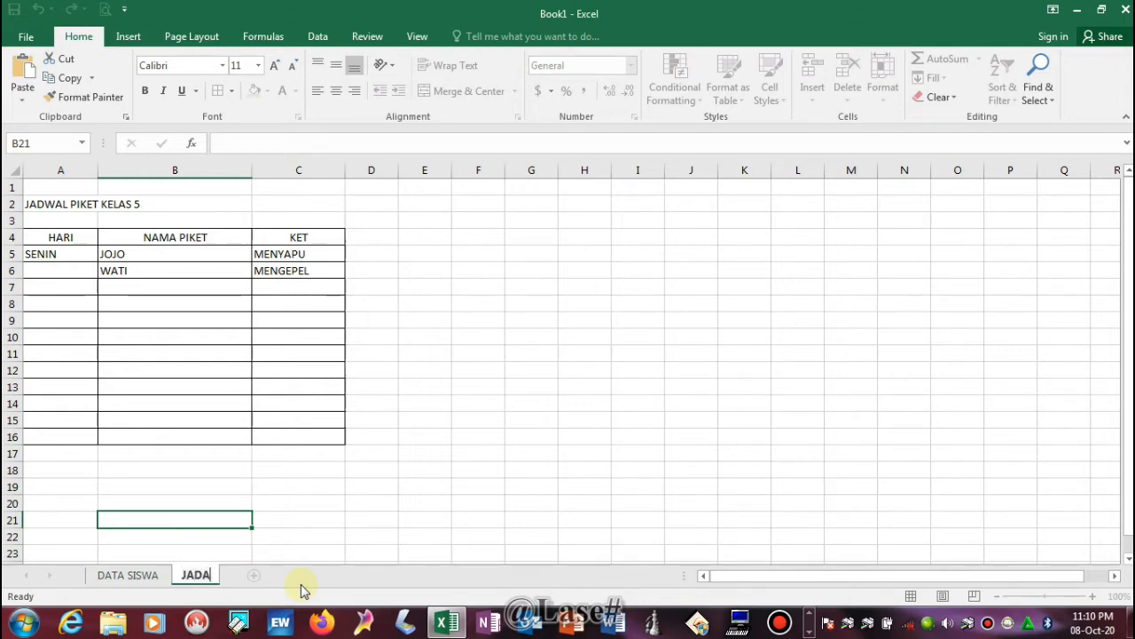
pyautogui.press('BackSpace')
pyautogui.write('WAL')
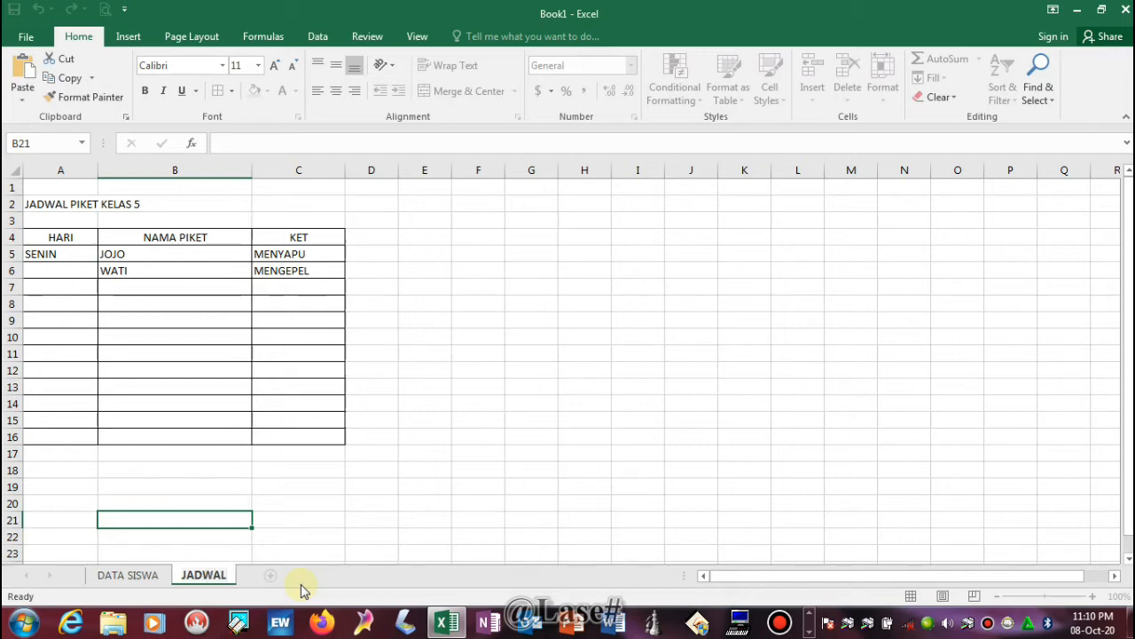
pyautogui.write(' PIKET')
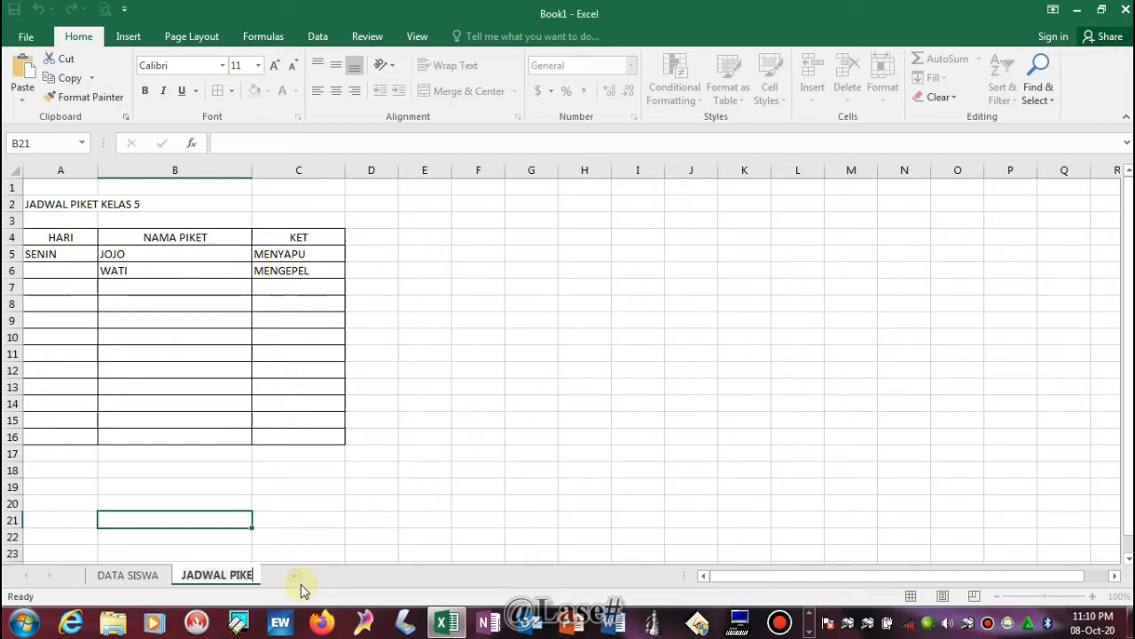
pyautogui.press('Return')
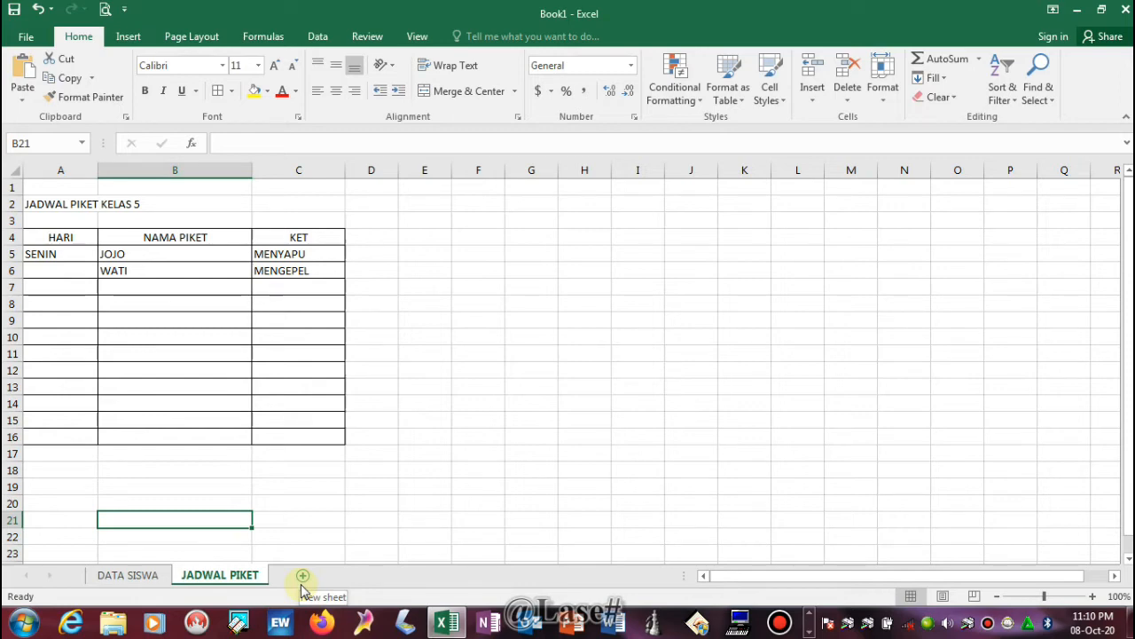
# - Switch back and forth between the DATA SISWA and JADWAL PIKET sheets to review both tables
pyautogui.click(142, 577)
pyautogui.click(202, 577)
pyautogui.click(133, 576)
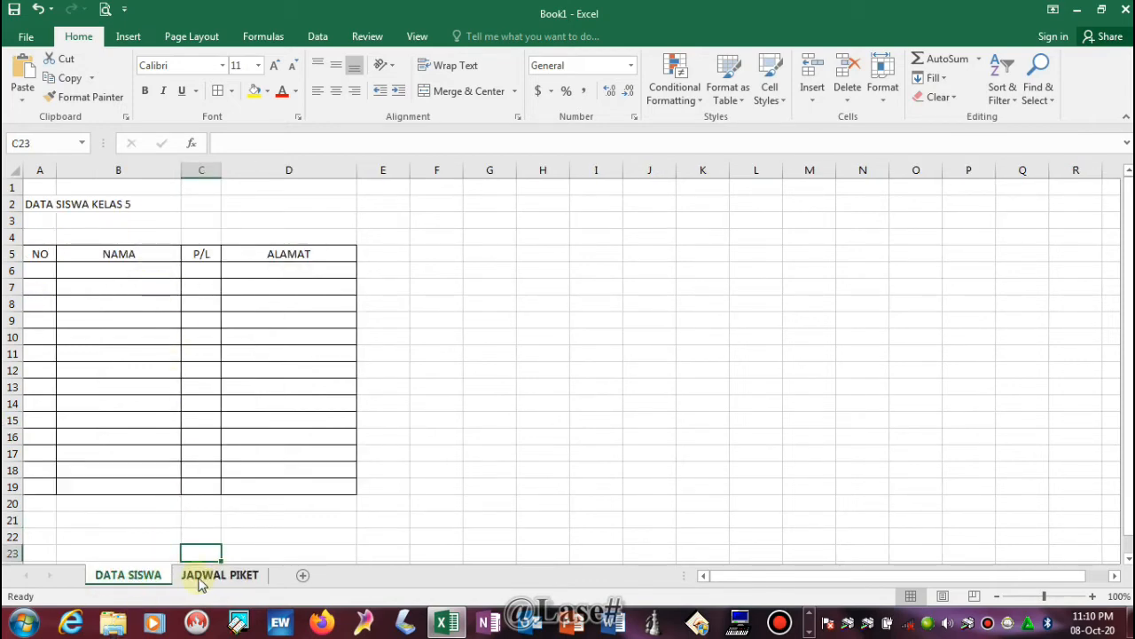
pyautogui.click(211, 579)
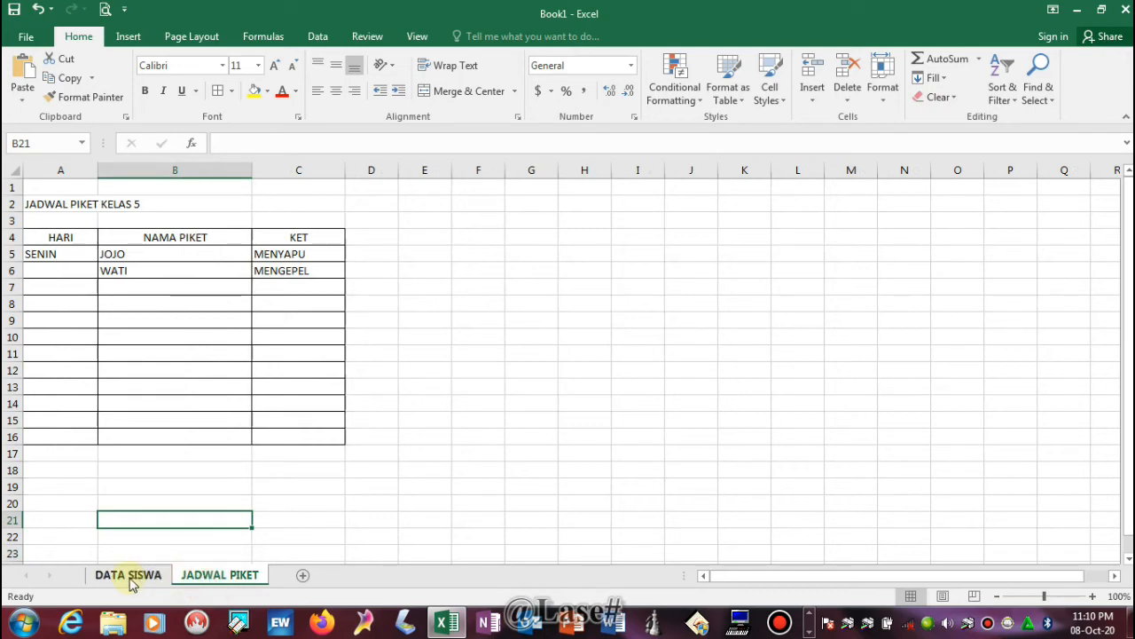
pyautogui.click(133, 581)
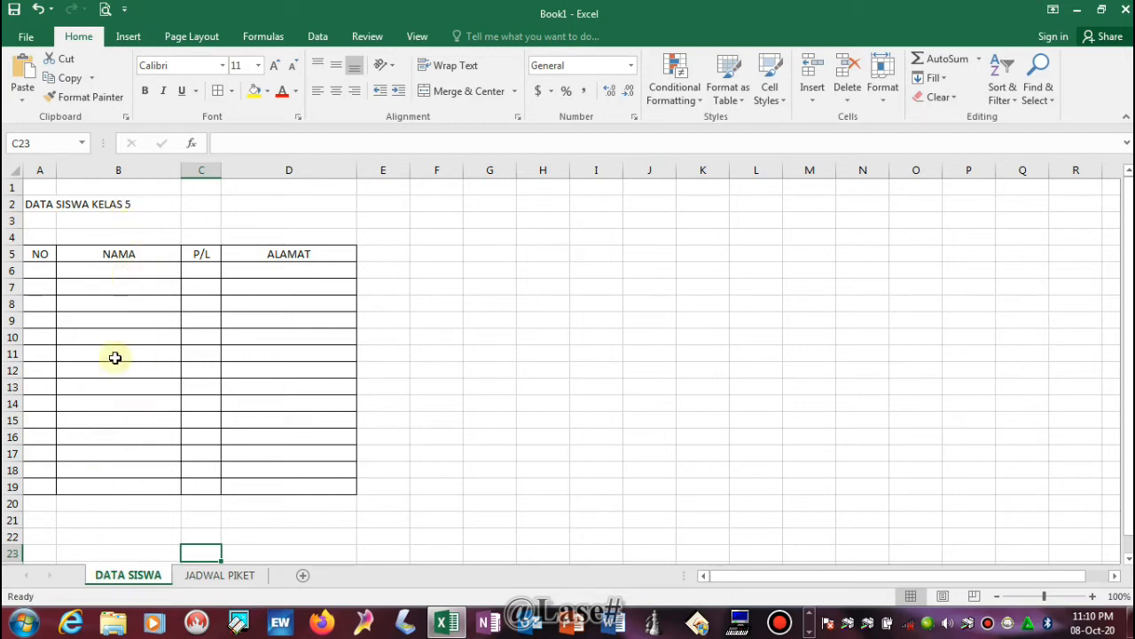
# - Create a copy of the DATA SISWA sheet before JADWAL PIKET, keeping the current Windows color scheme when prompted
pyautogui.click(124, 577)
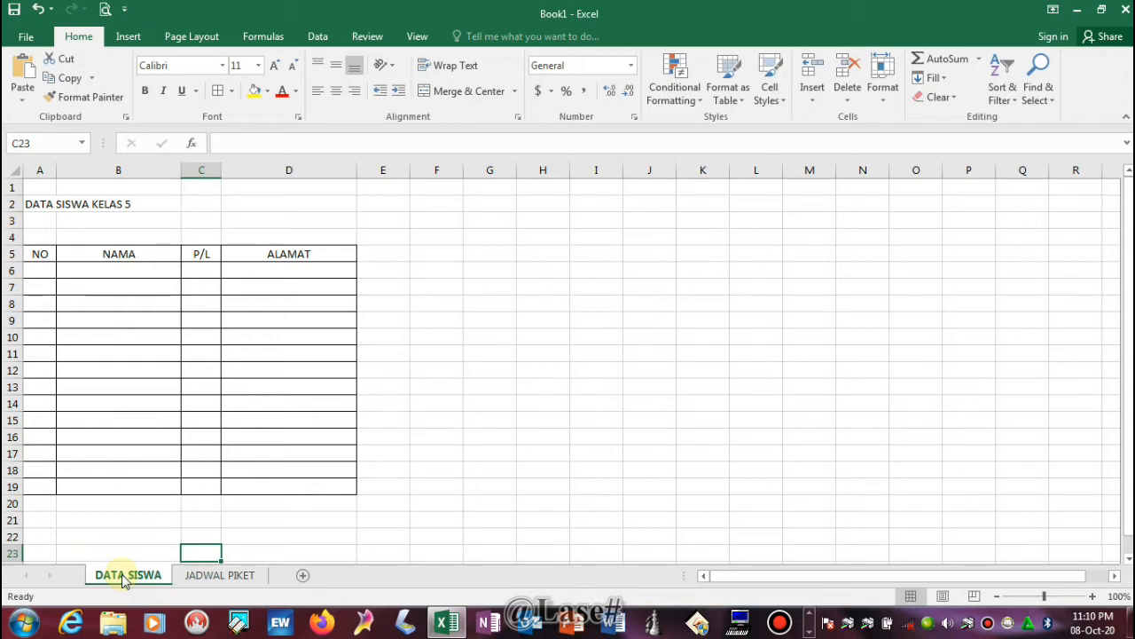
pyautogui.rightClick(123, 574)
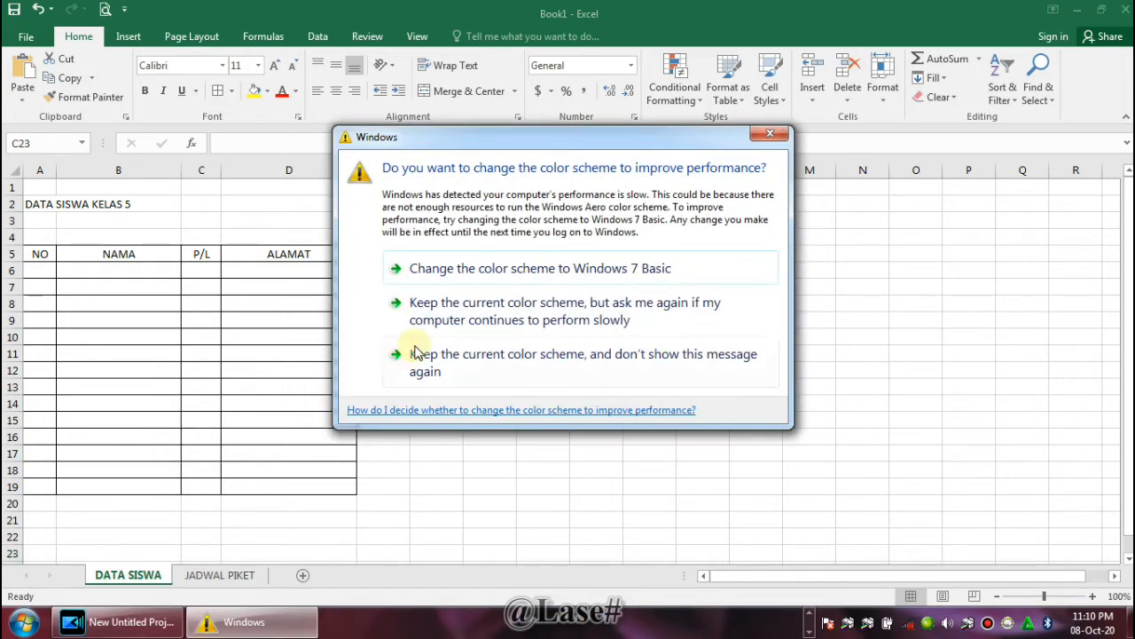
pyautogui.click(469, 306)
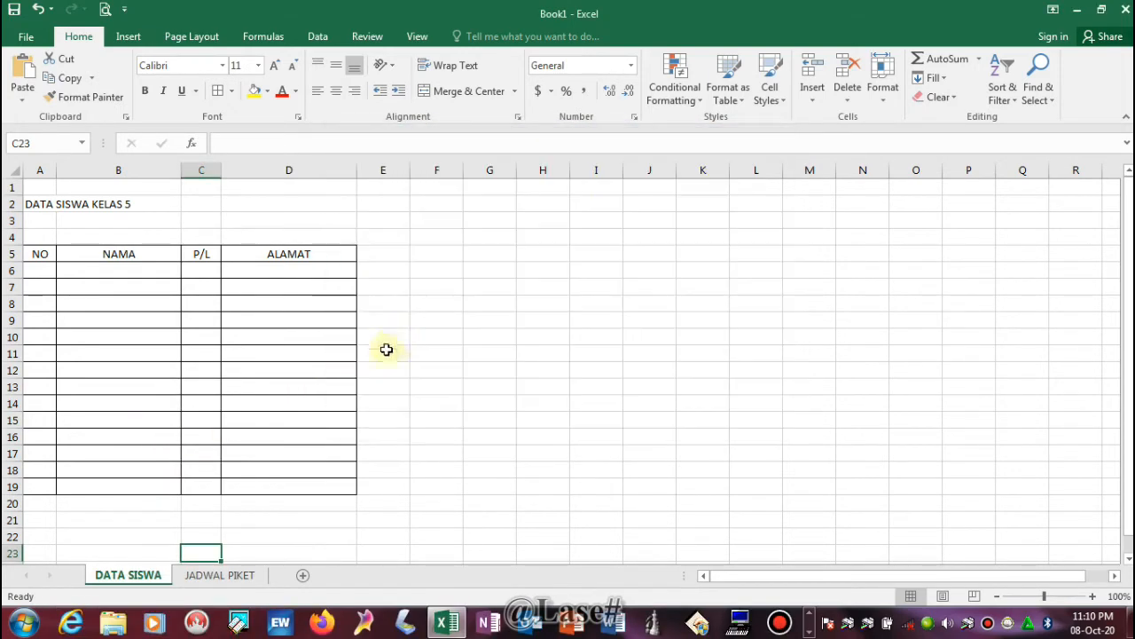
pyautogui.rightClick(133, 578)
pyautogui.click(202, 440)
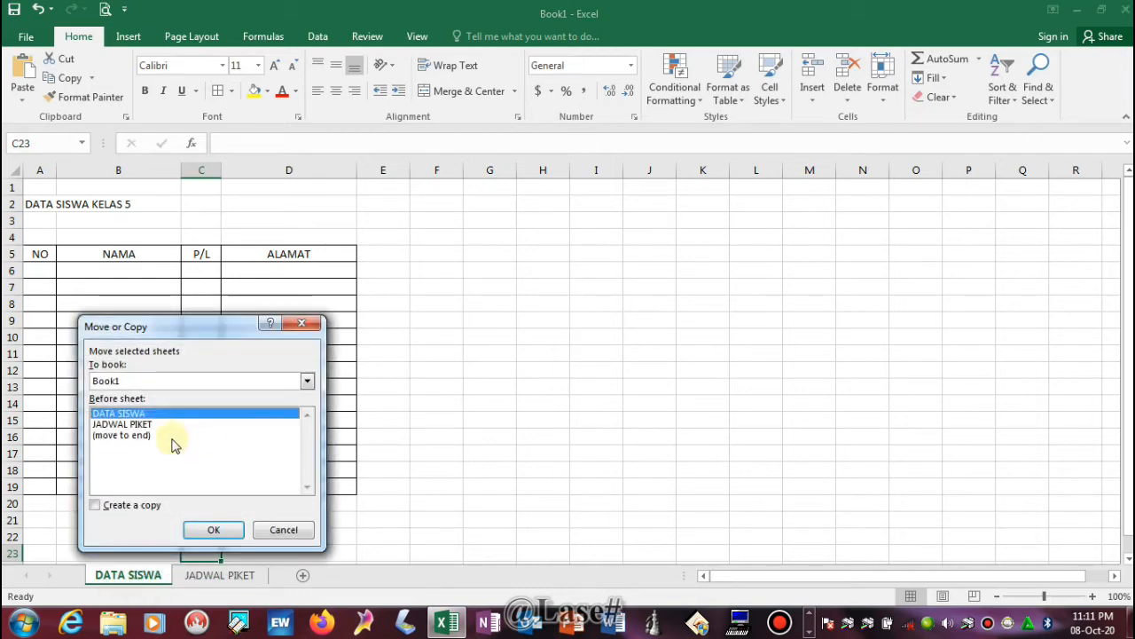
pyautogui.click(110, 424)
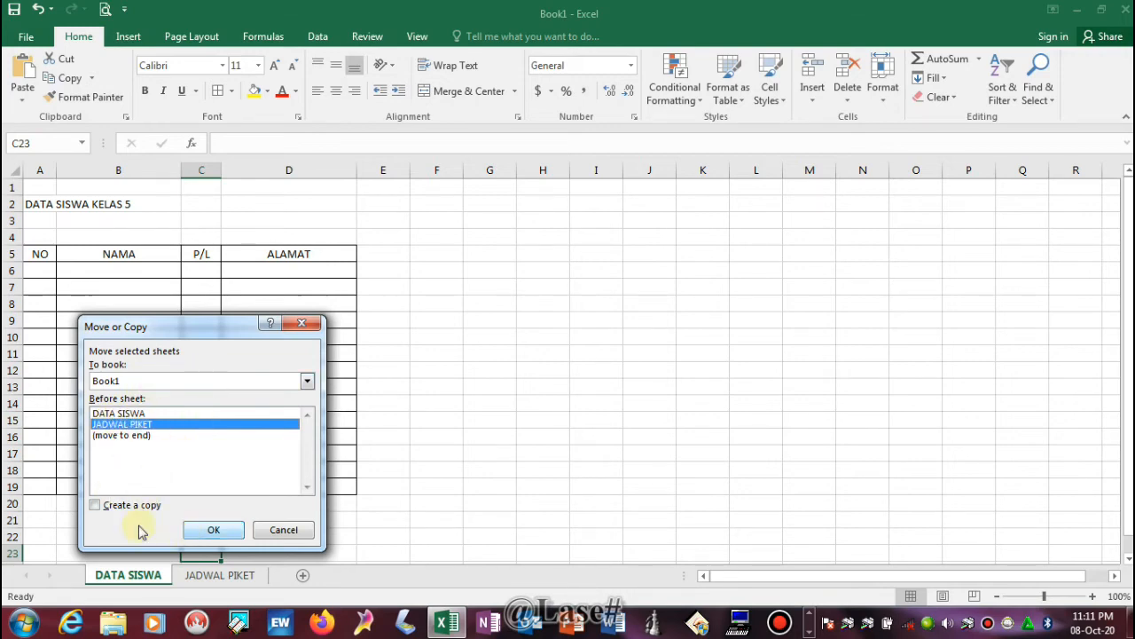
pyautogui.click(97, 510)
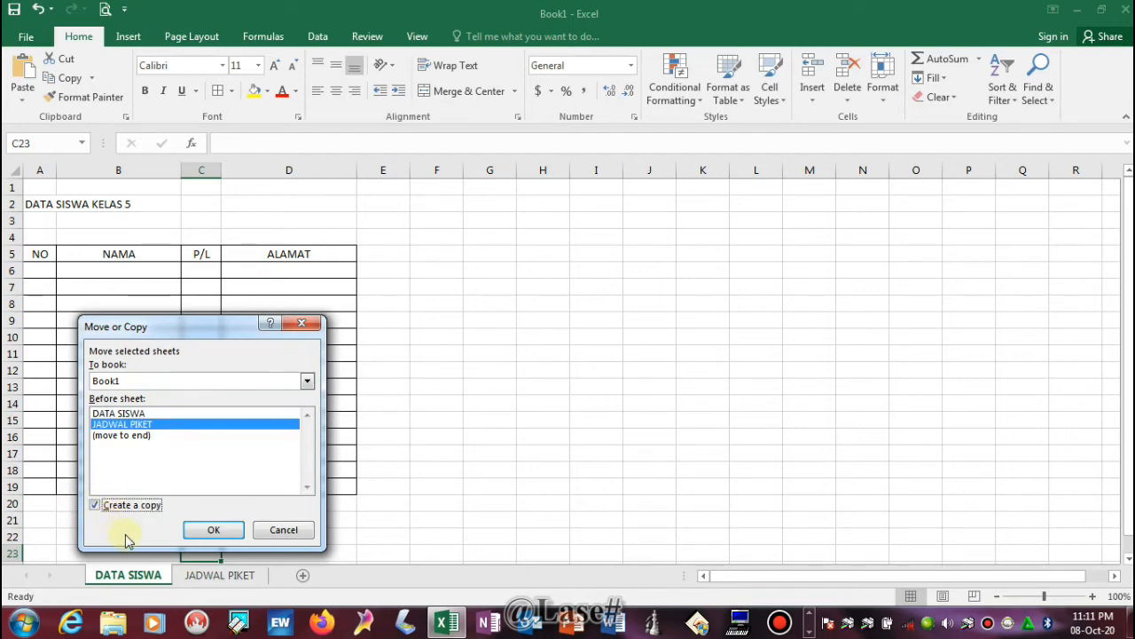
pyautogui.click(212, 532)
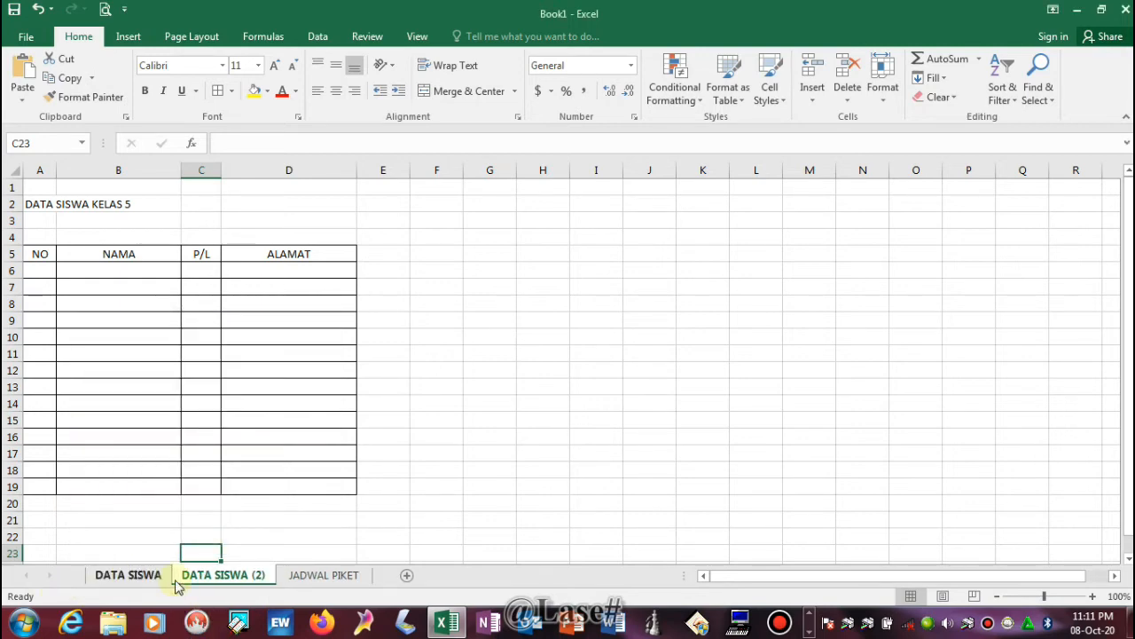
# - Change the title in A2 of the copied student data sheet to DATA SISWA KELAS 6
pyautogui.click(167, 576)
pyautogui.click(235, 577)
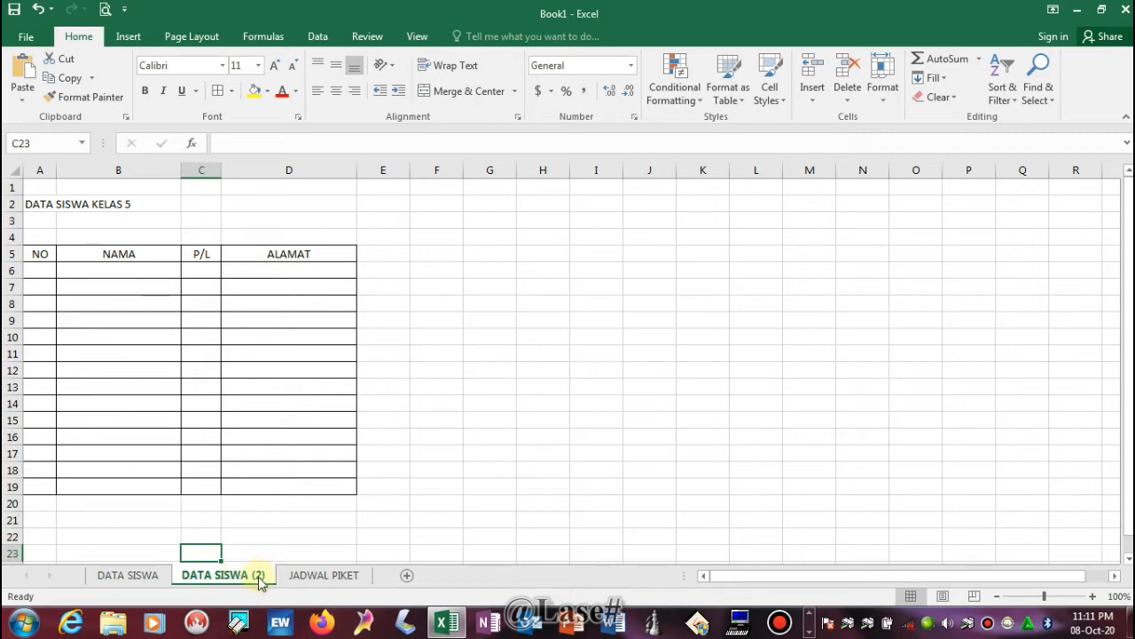
pyautogui.click(39, 204)
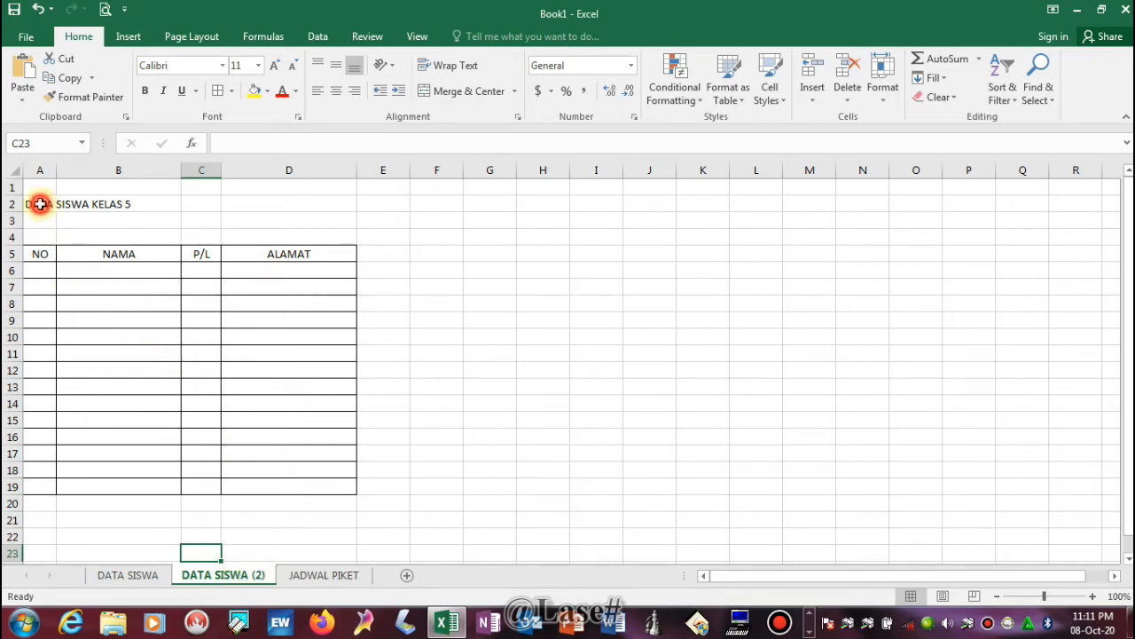
pyautogui.click(330, 144)
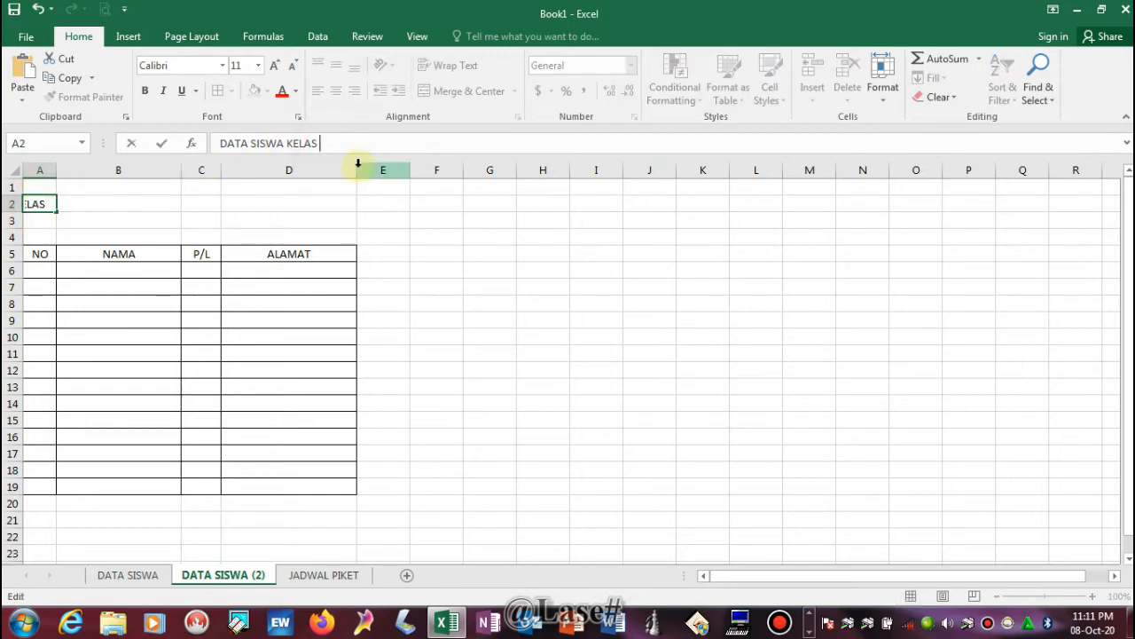
pyautogui.write('6')
pyautogui.press('Return')
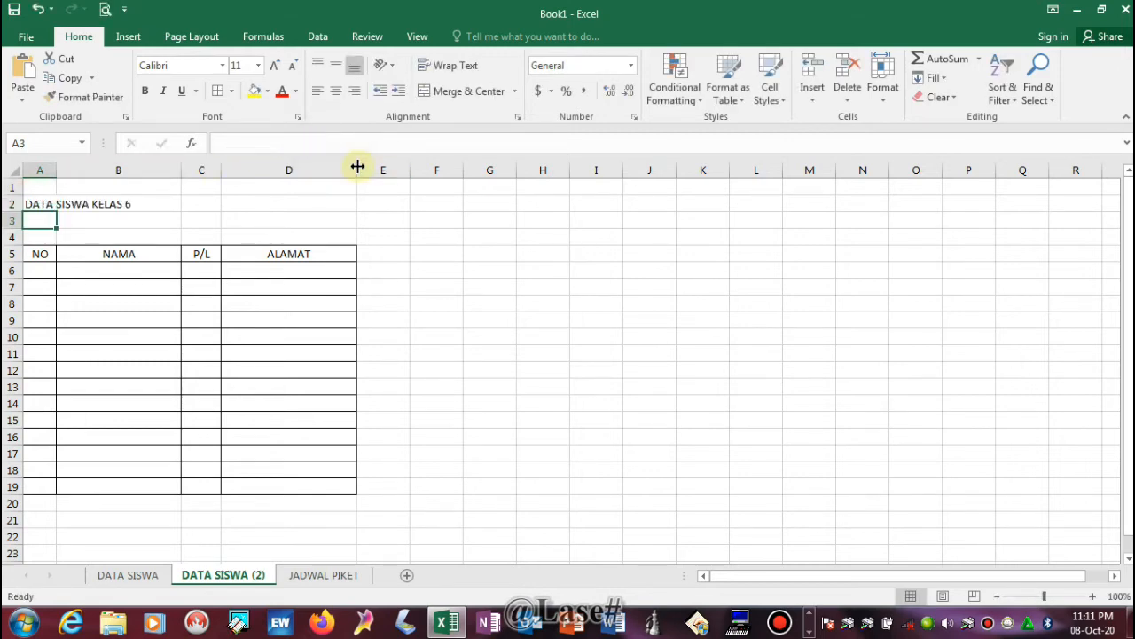
# - Compare the original DATA SISWA sheet with its class 6 copy
pyautogui.click(125, 578)
pyautogui.click(216, 574)
pyautogui.click(149, 573)
pyautogui.click(200, 573)
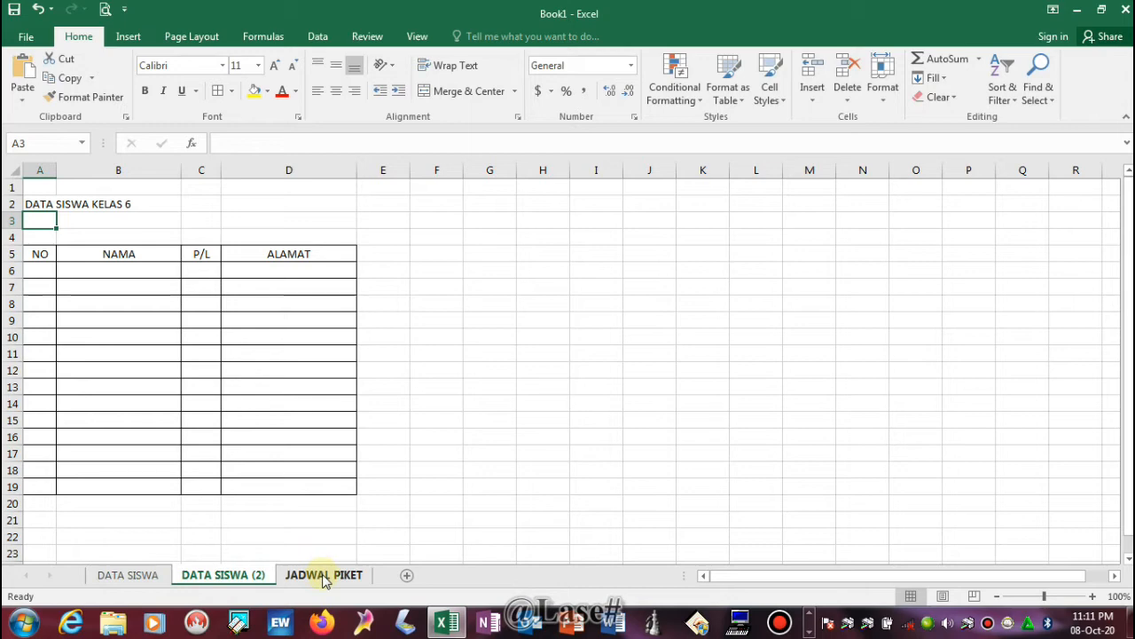
# - Create a copy of the JADWAL PIKET sheet at the end of the workbook
pyautogui.click(325, 577)
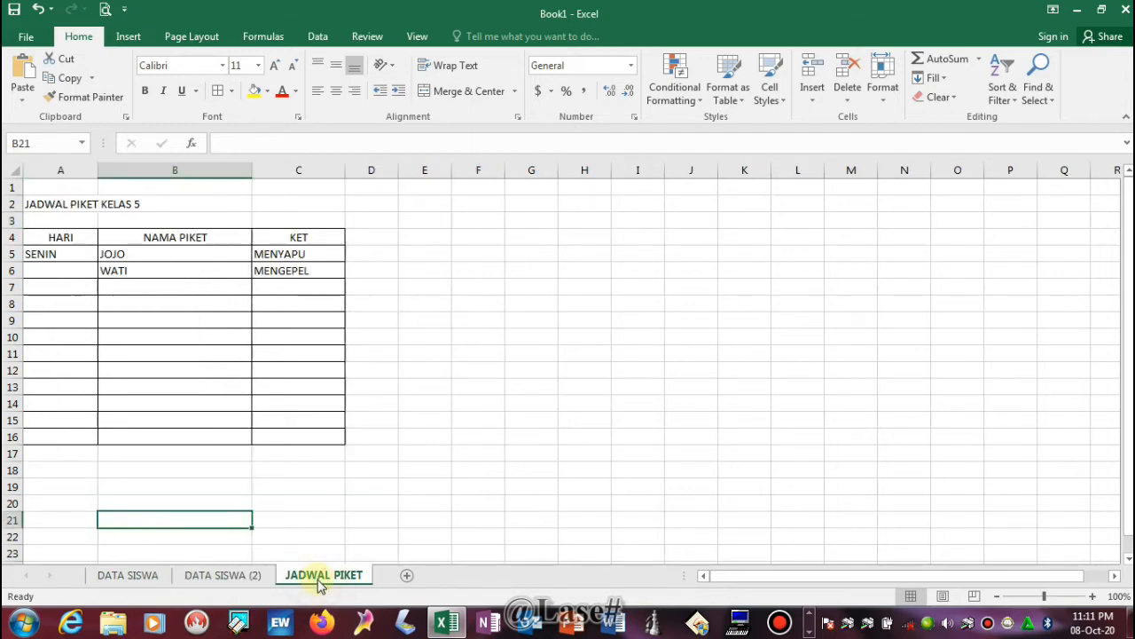
pyautogui.rightClick(319, 582)
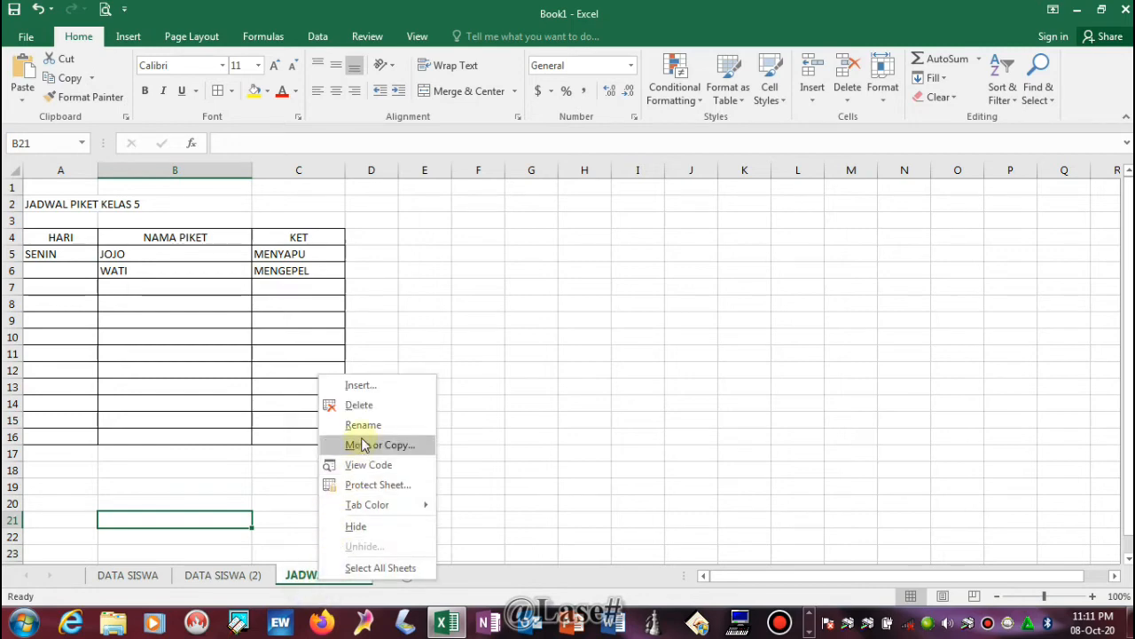
pyautogui.click(361, 447)
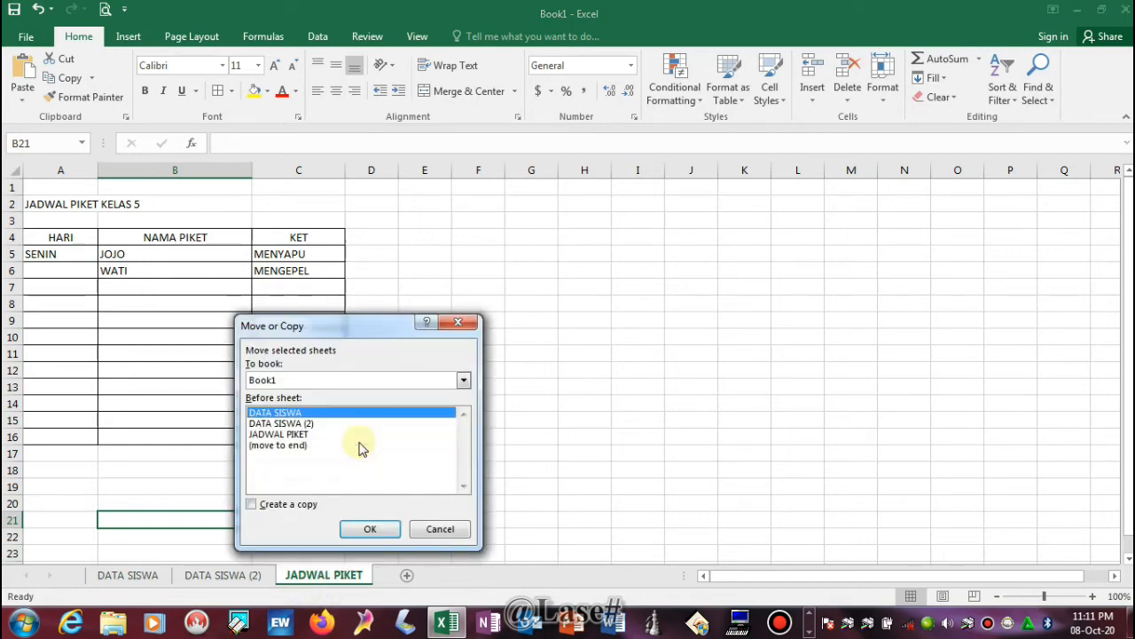
pyautogui.click(284, 445)
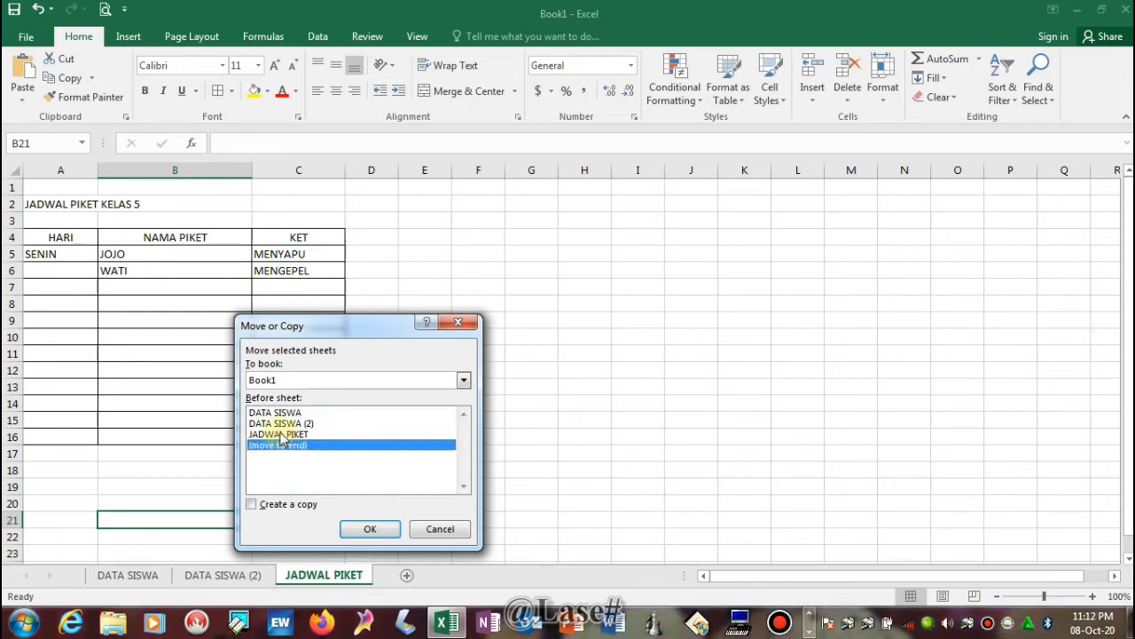
pyautogui.click(251, 506)
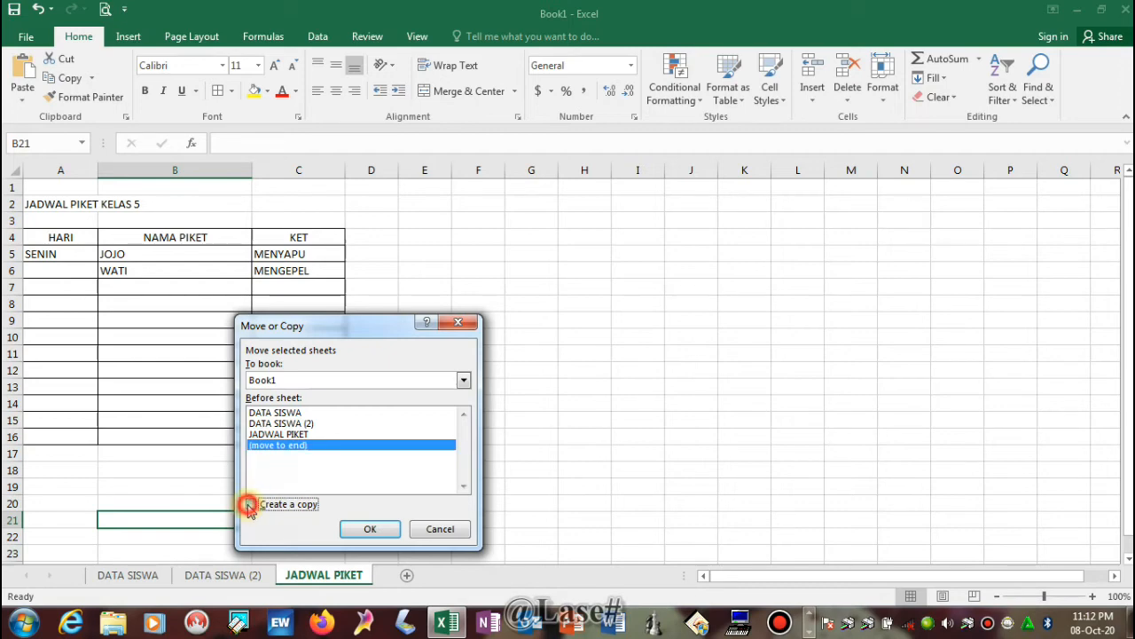
pyautogui.click(370, 530)
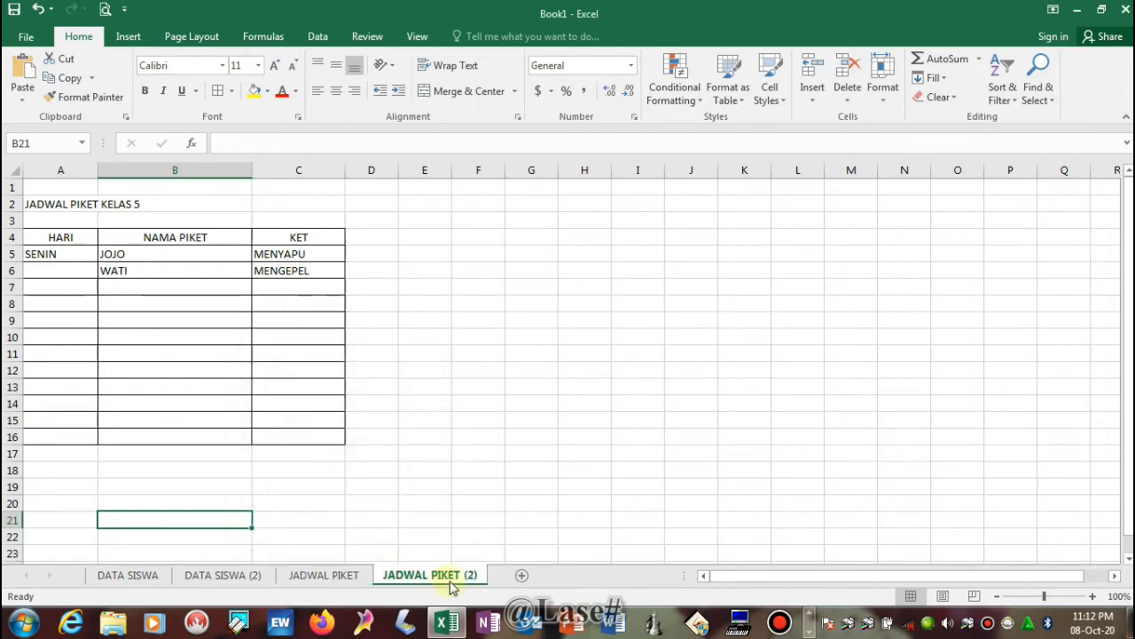
# - Change the title in A2 of the copied duty schedule sheet to JADWAL PIKET KELAS 6
pyautogui.click(40, 205)
pyautogui.click(338, 140)
pyautogui.press('BackSpace')
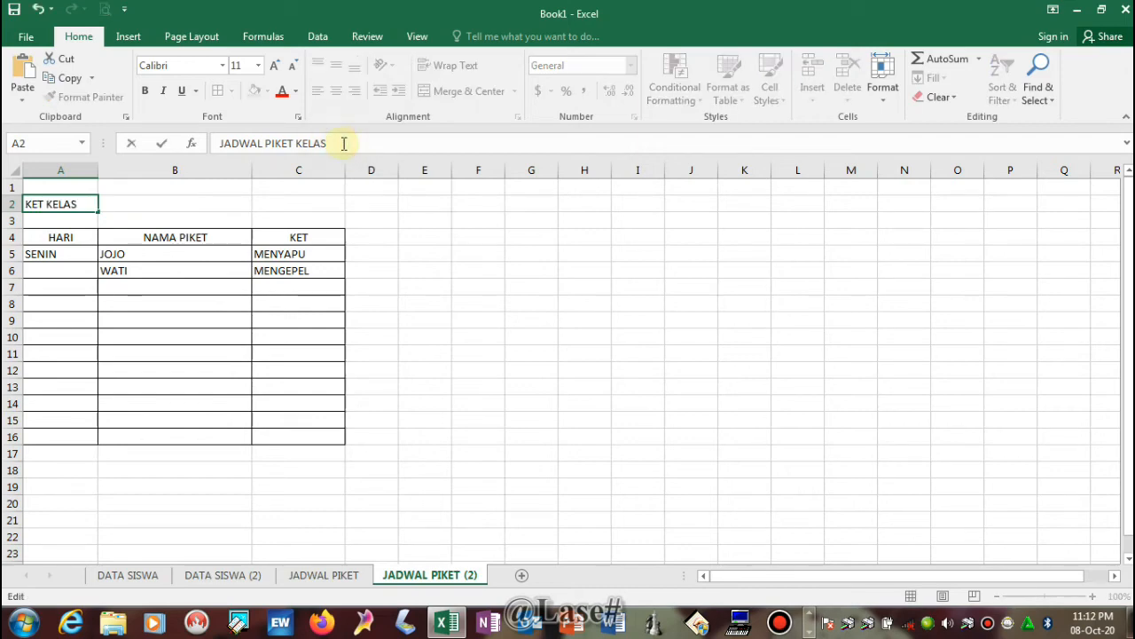
pyautogui.write('6')
pyautogui.press('Return')
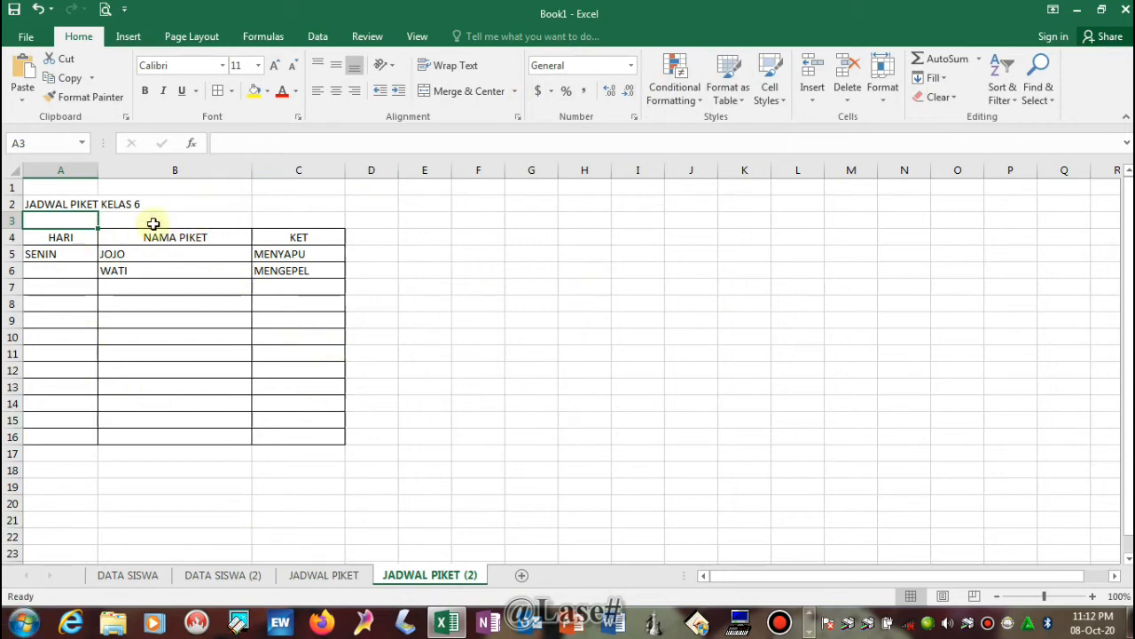
# - Set the tab color of the DATA SISWA sheet to standard red
pyautogui.click(122, 578)
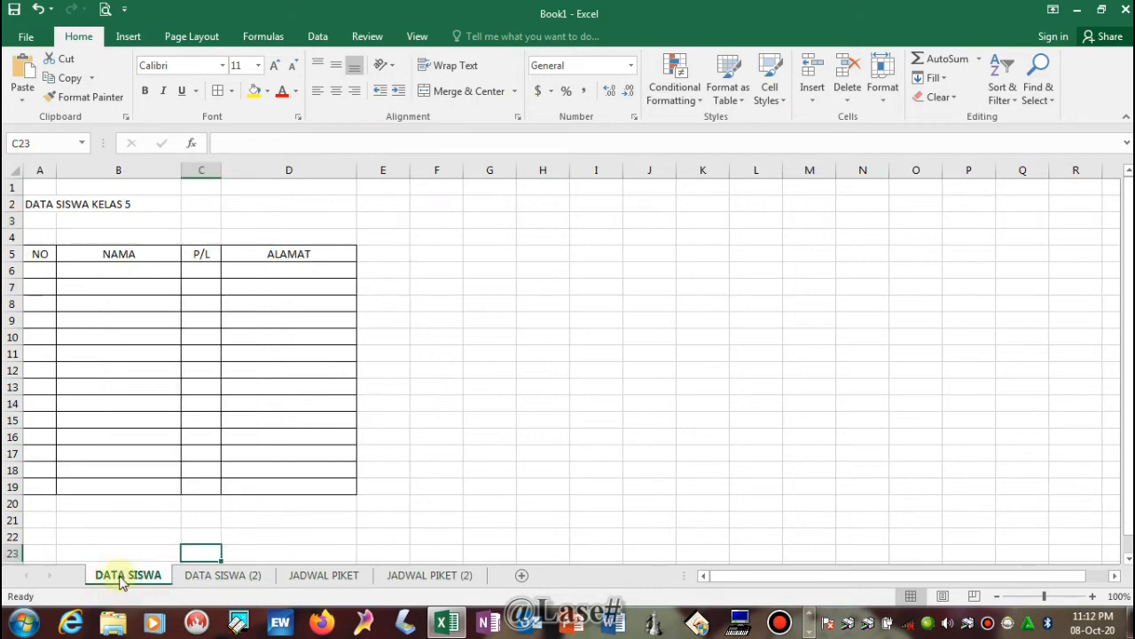
pyautogui.click(249, 577)
pyautogui.click(326, 578)
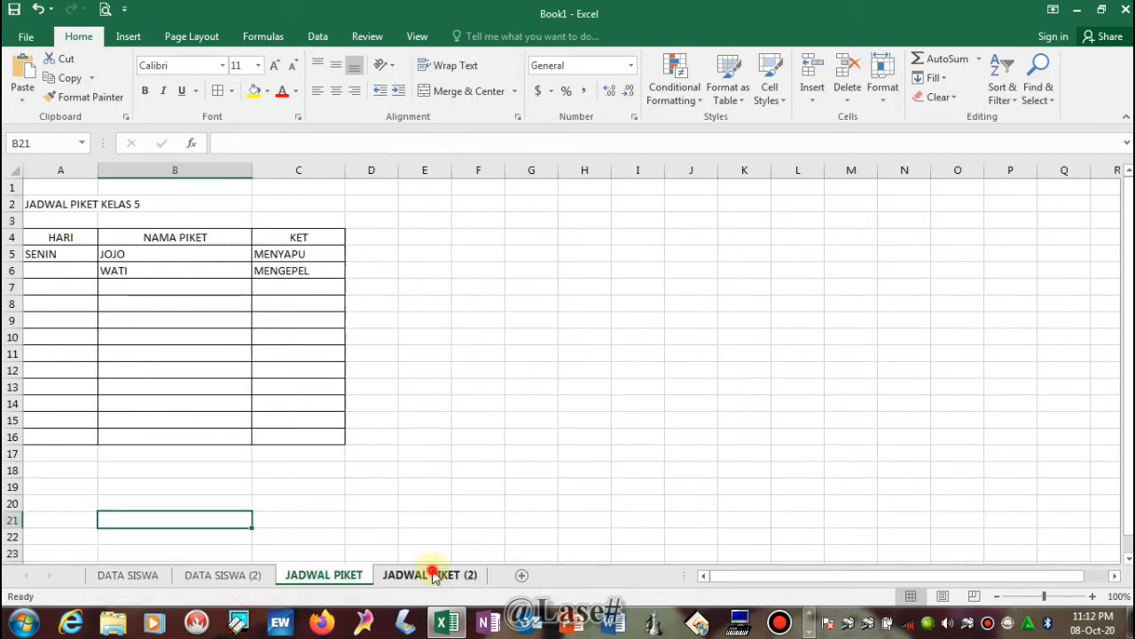
pyautogui.click(433, 576)
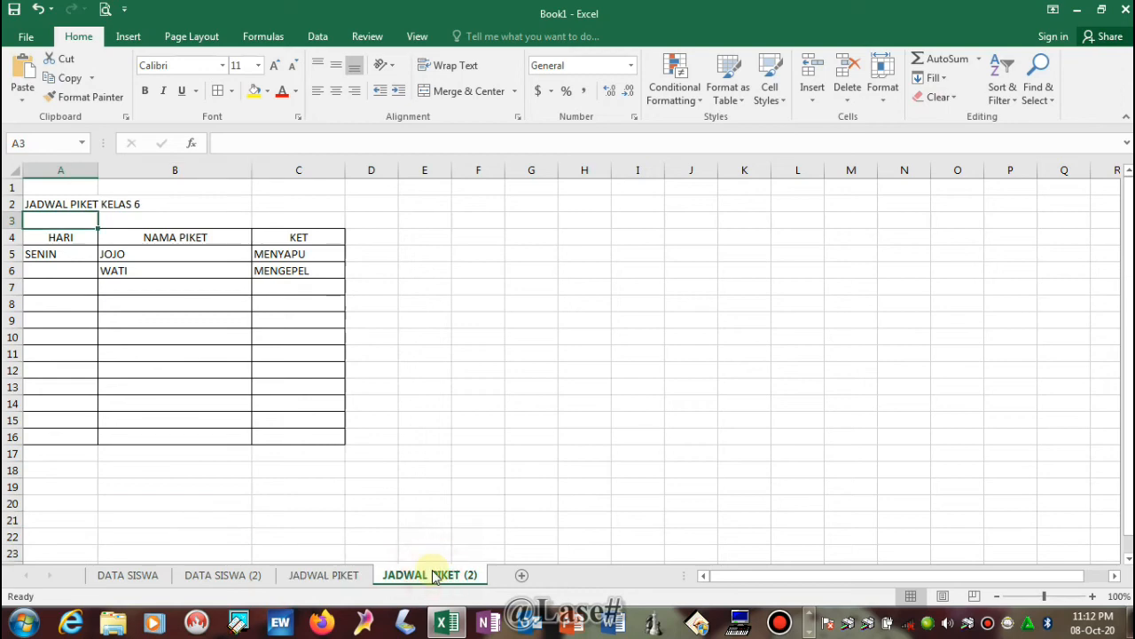
pyautogui.click(124, 576)
pyautogui.rightClick(129, 581)
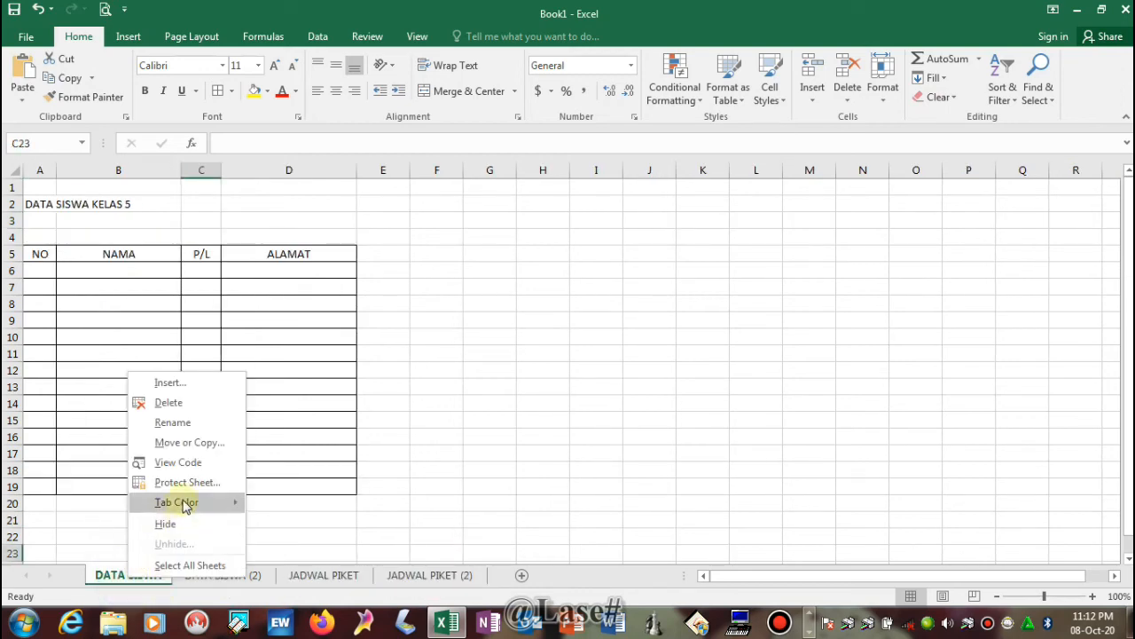
pyautogui.moveTo(228, 503)
pyautogui.click(268, 551)
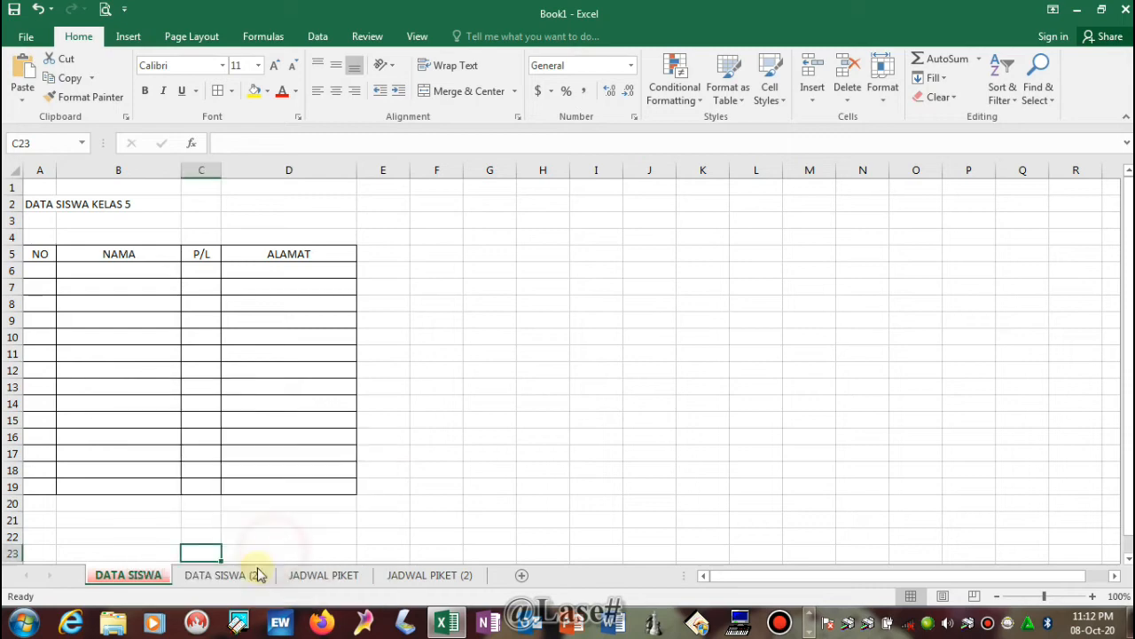
# - Set the tab color of the DATA SISWA (2) sheet to standard yellow
pyautogui.click(249, 578)
pyautogui.rightClick(246, 578)
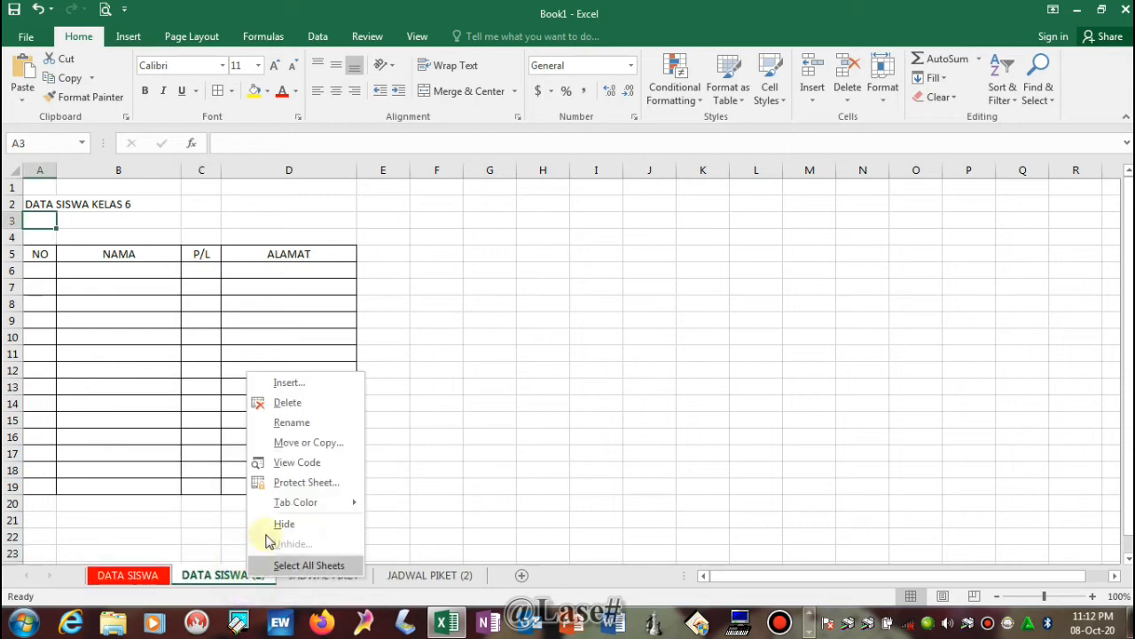
pyautogui.moveTo(295, 503)
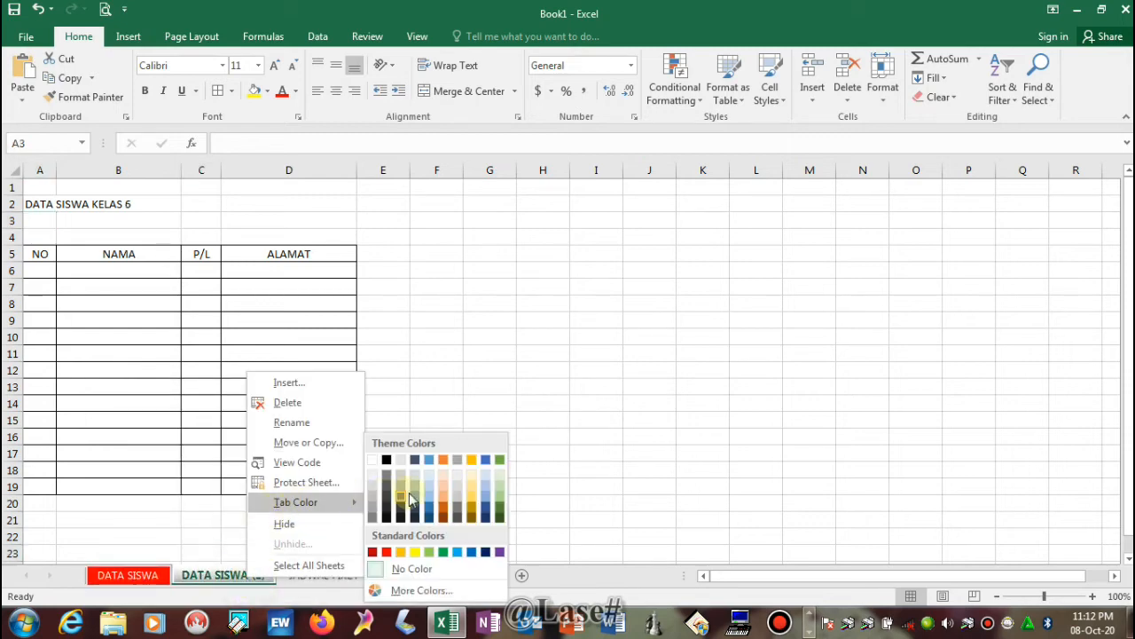
pyautogui.click(414, 551)
# - Set the tab color of the JADWAL PIKET sheet to standard purple
pyautogui.click(346, 578)
pyautogui.rightClick(346, 578)
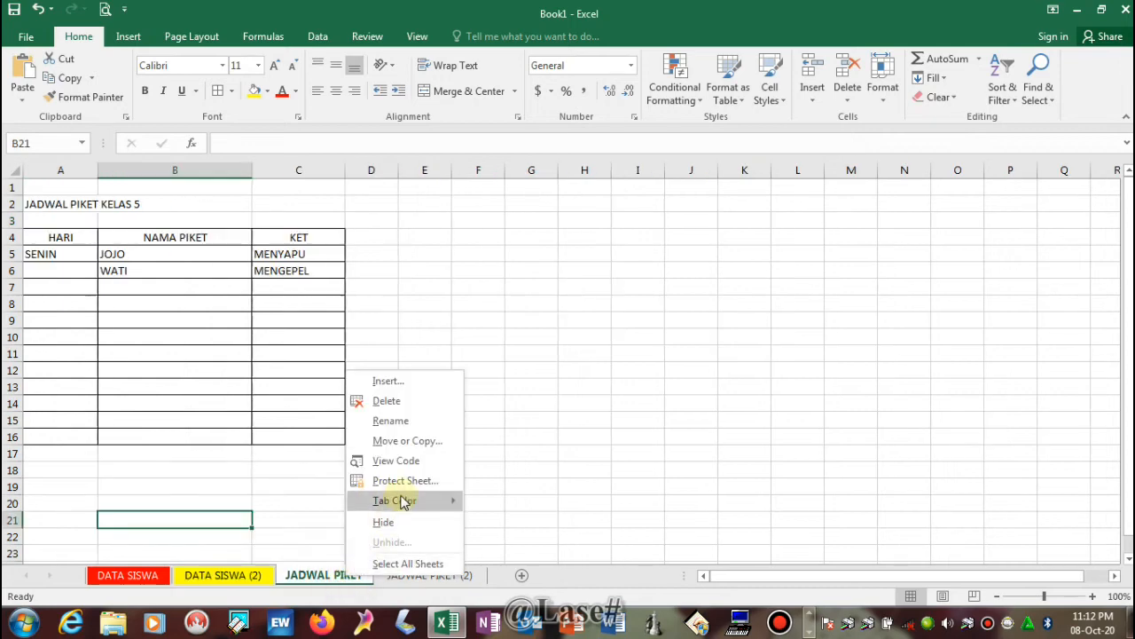
pyautogui.moveTo(399, 500)
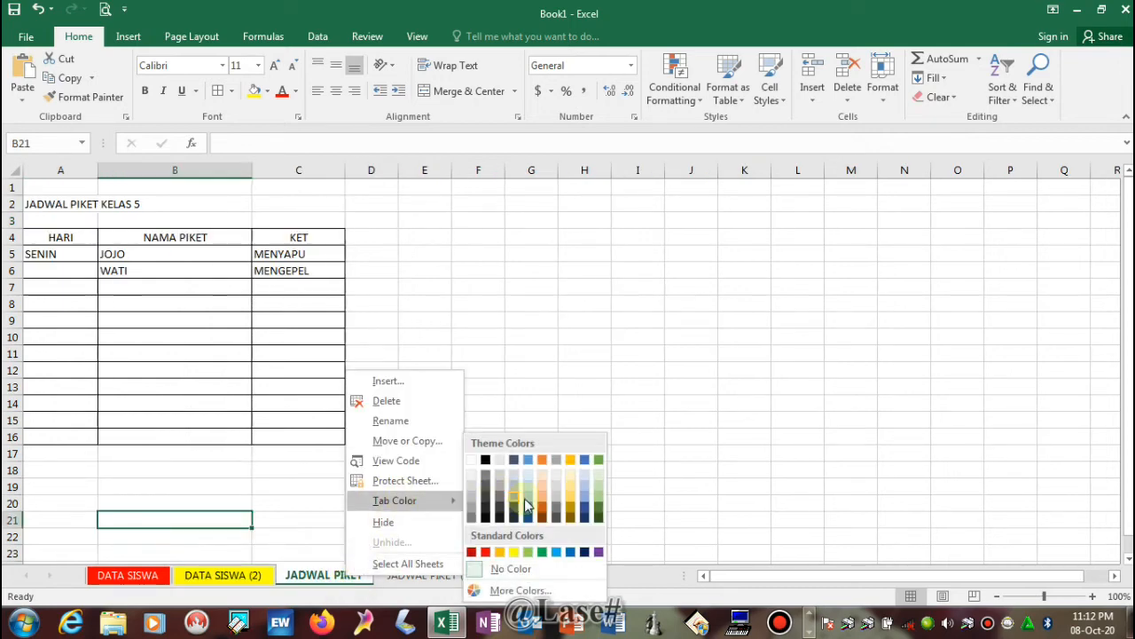
pyautogui.click(599, 554)
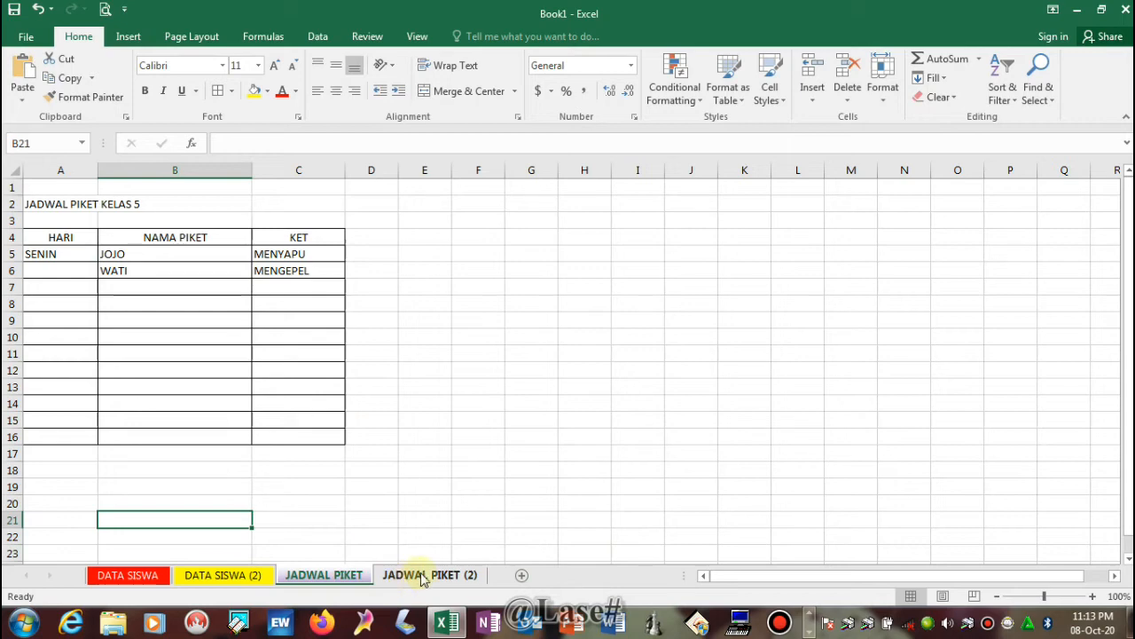
# - Set the tab color of the JADWAL PIKET (2) sheet to standard green
pyautogui.click(423, 577)
pyautogui.rightClick(424, 577)
pyautogui.moveTo(486, 503)
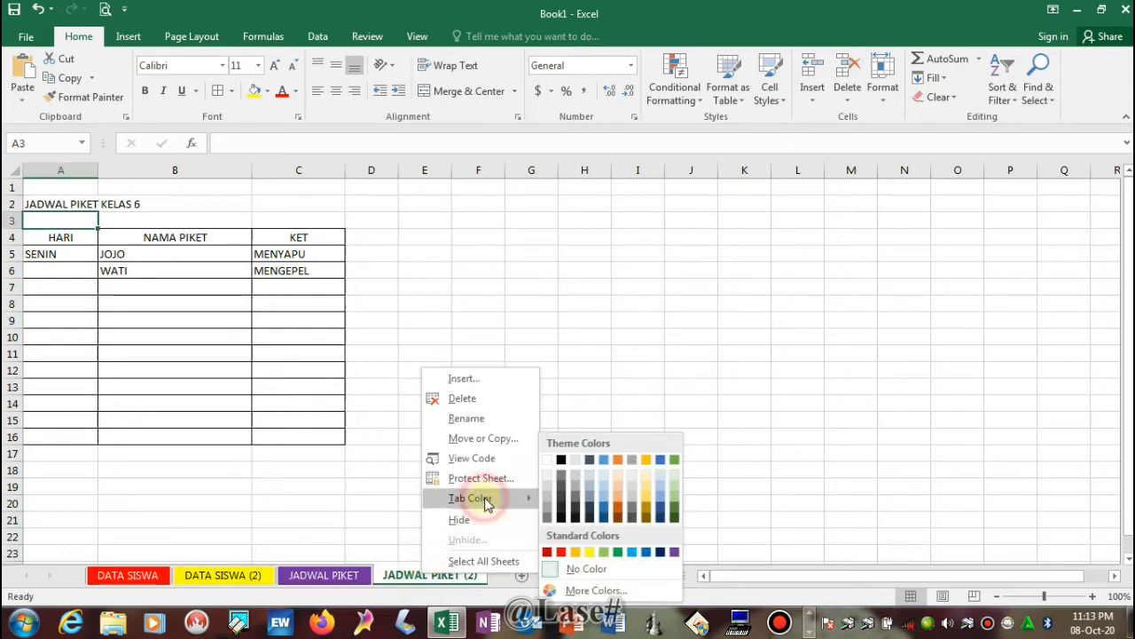
pyautogui.click(618, 552)
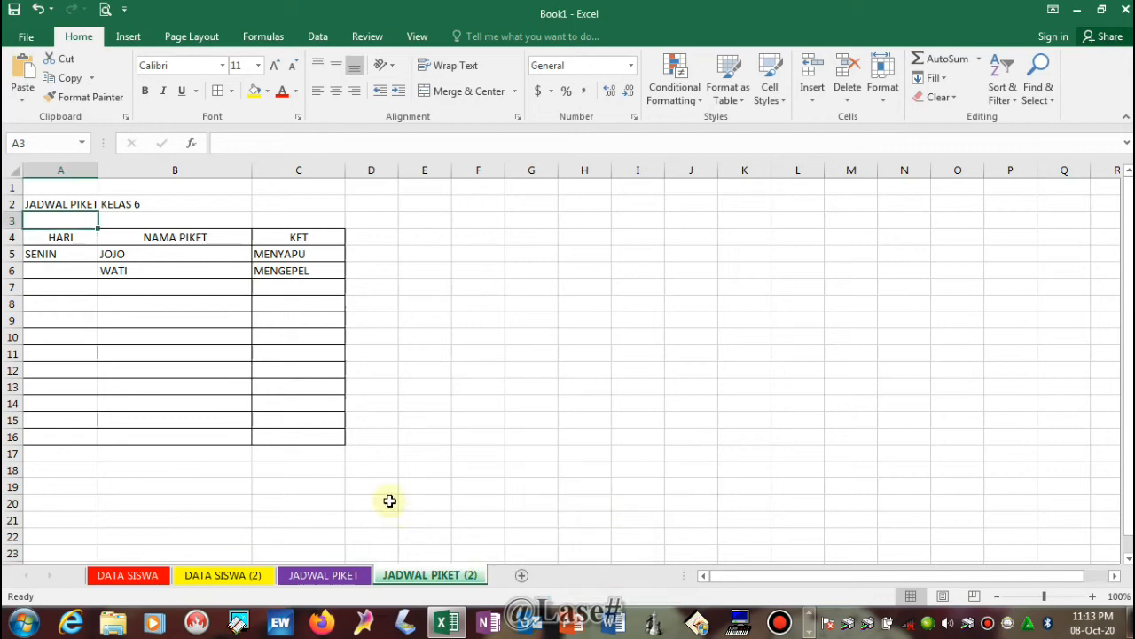
# - Review the contents and tab colors of all four sheets, ending on the DATA SISWA sheet
pyautogui.click(139, 575)
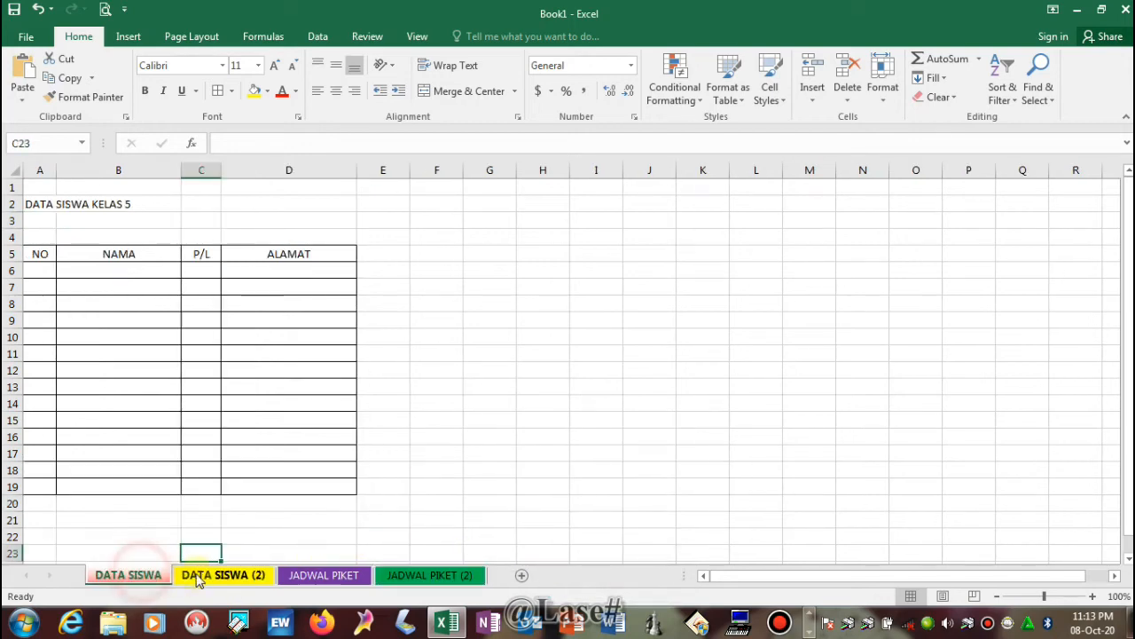
pyautogui.click(208, 575)
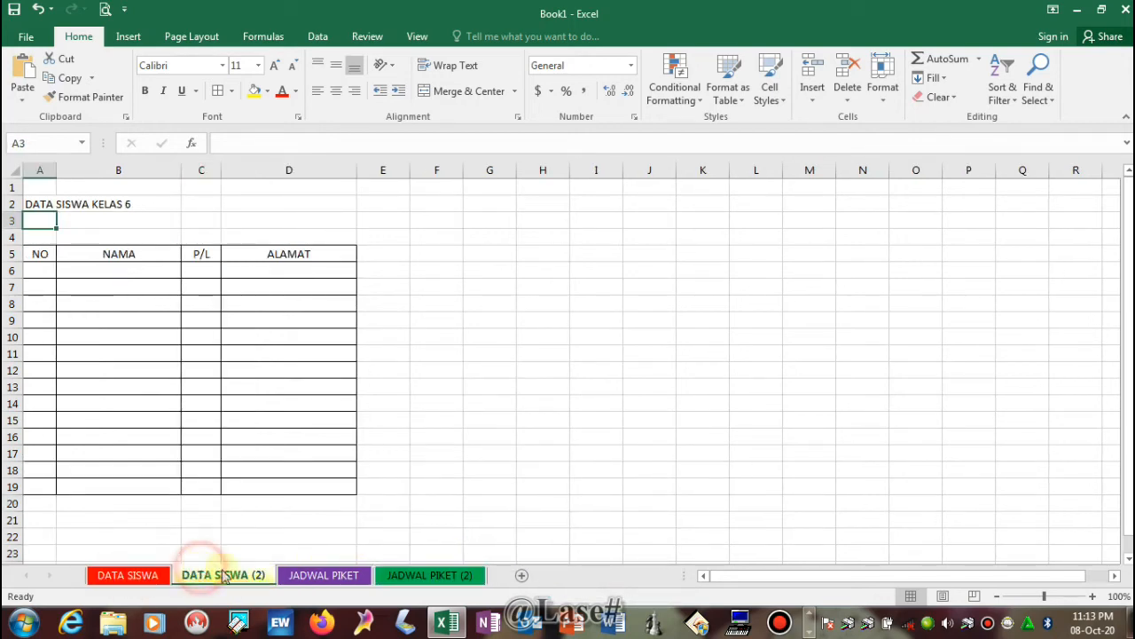
pyautogui.click(315, 575)
pyautogui.click(430, 574)
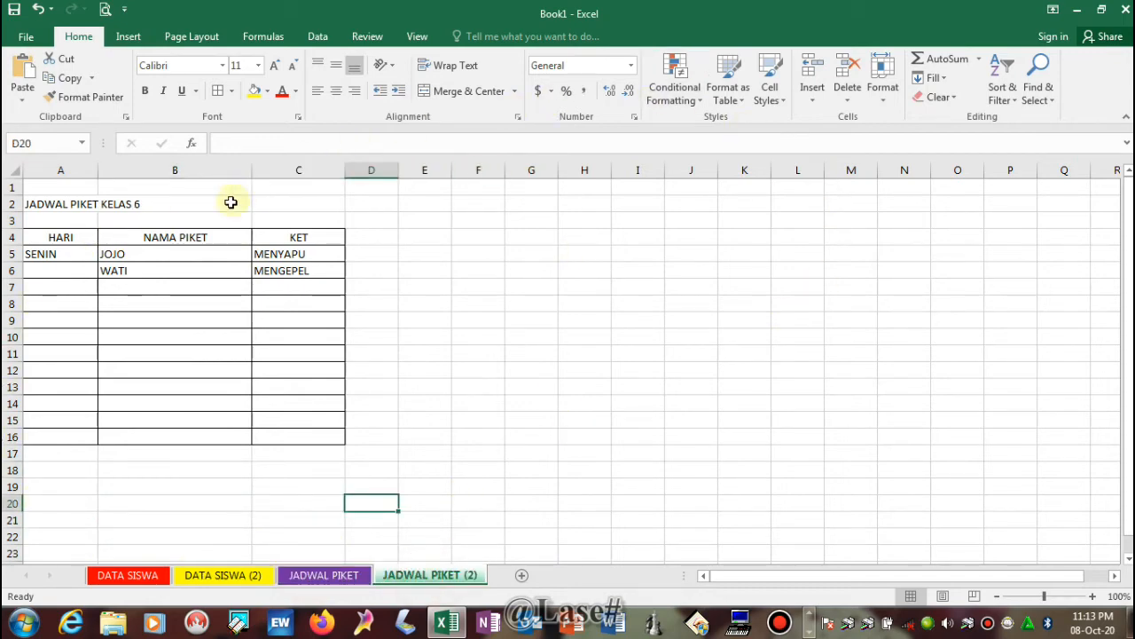
pyautogui.click(140, 576)
pyautogui.click(217, 576)
pyautogui.click(324, 576)
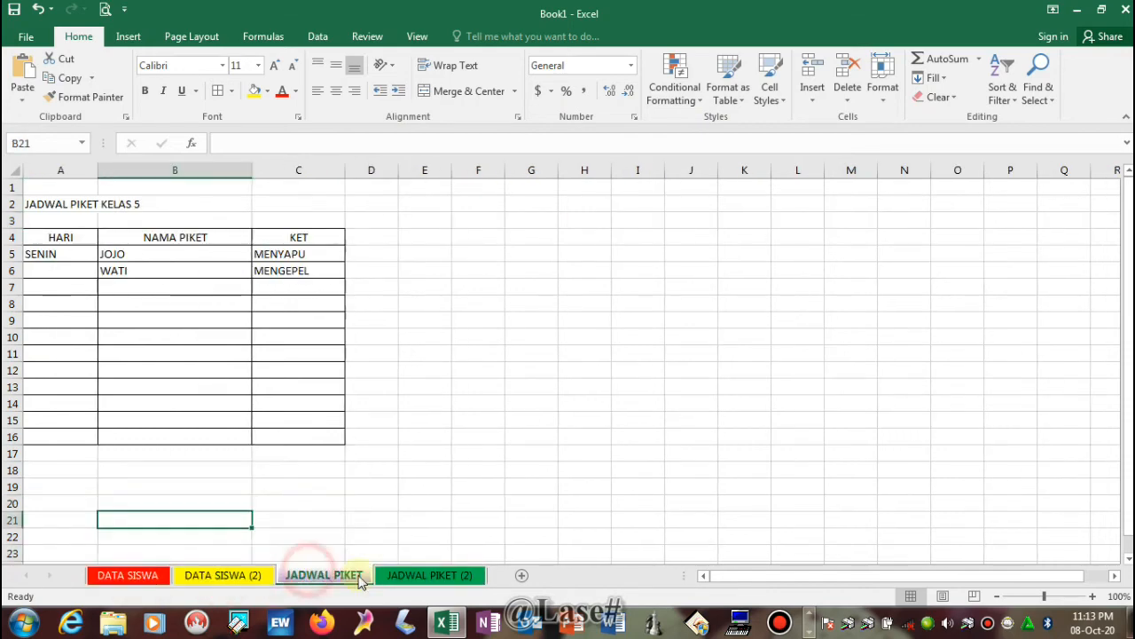
pyautogui.click(435, 575)
pyautogui.click(133, 575)
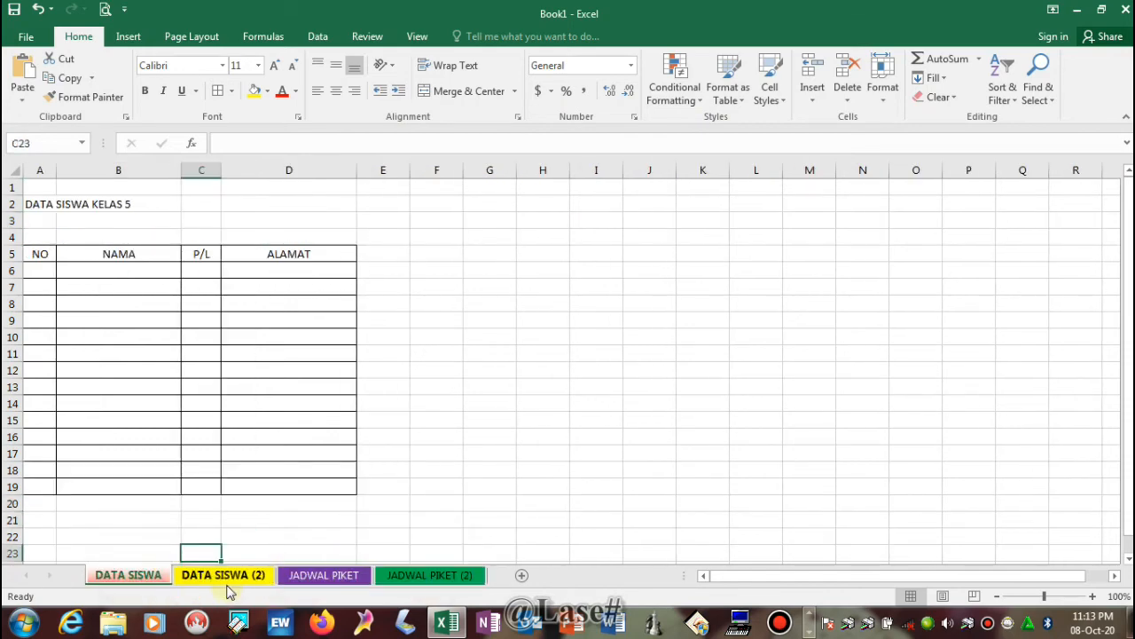
pyautogui.click(229, 576)
pyautogui.click(353, 575)
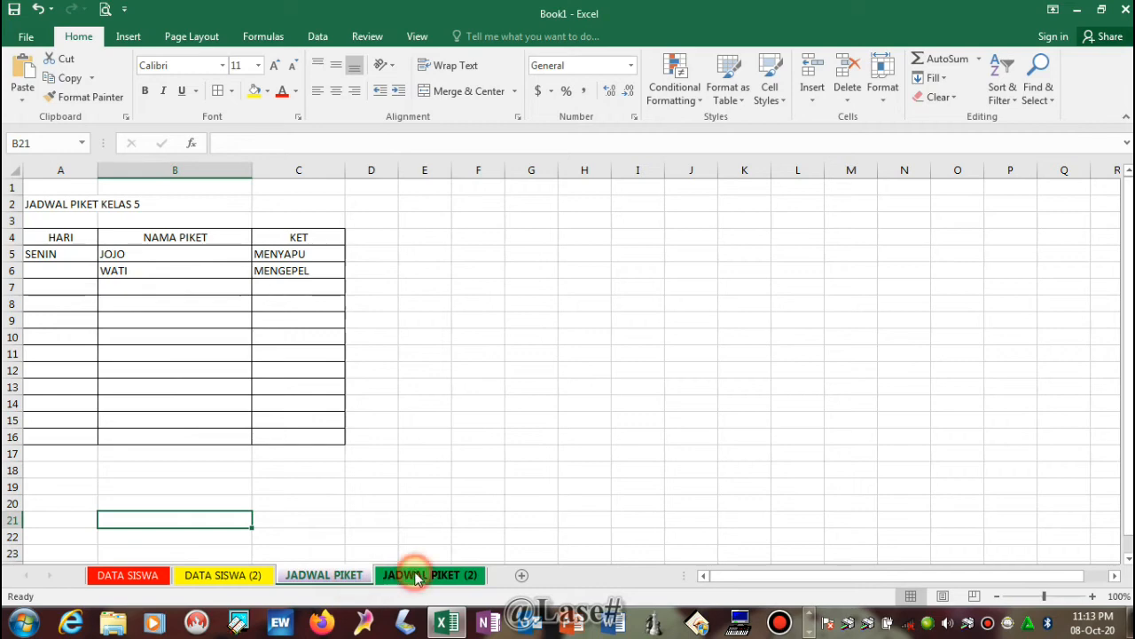
pyautogui.click(417, 574)
pyautogui.click(139, 575)
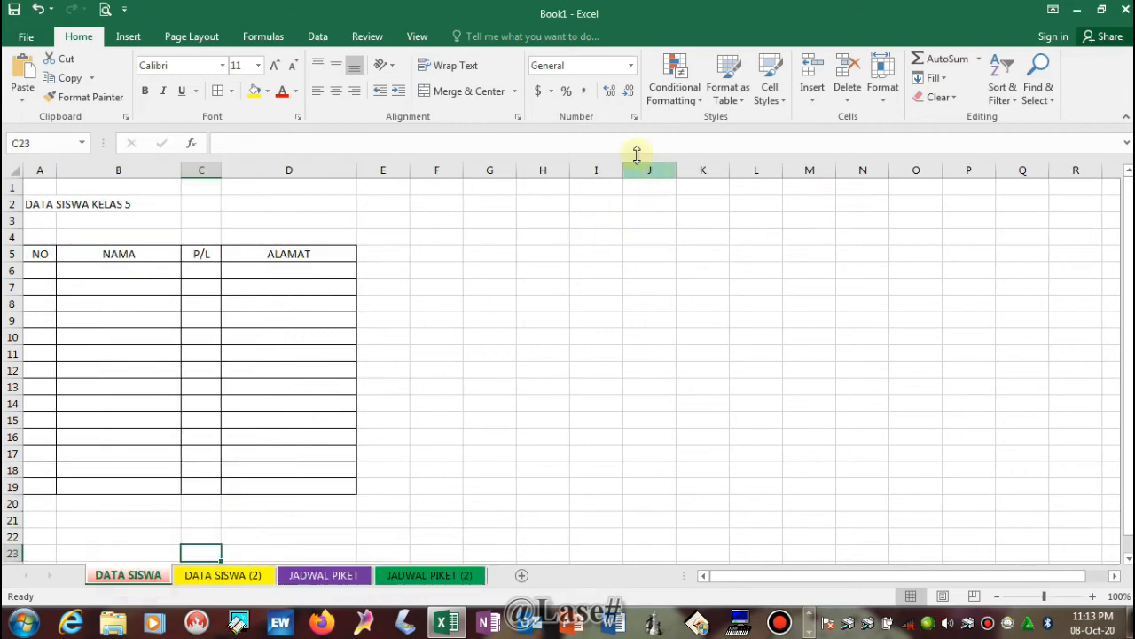
pyautogui.click(199, 579)
pyautogui.click(129, 573)
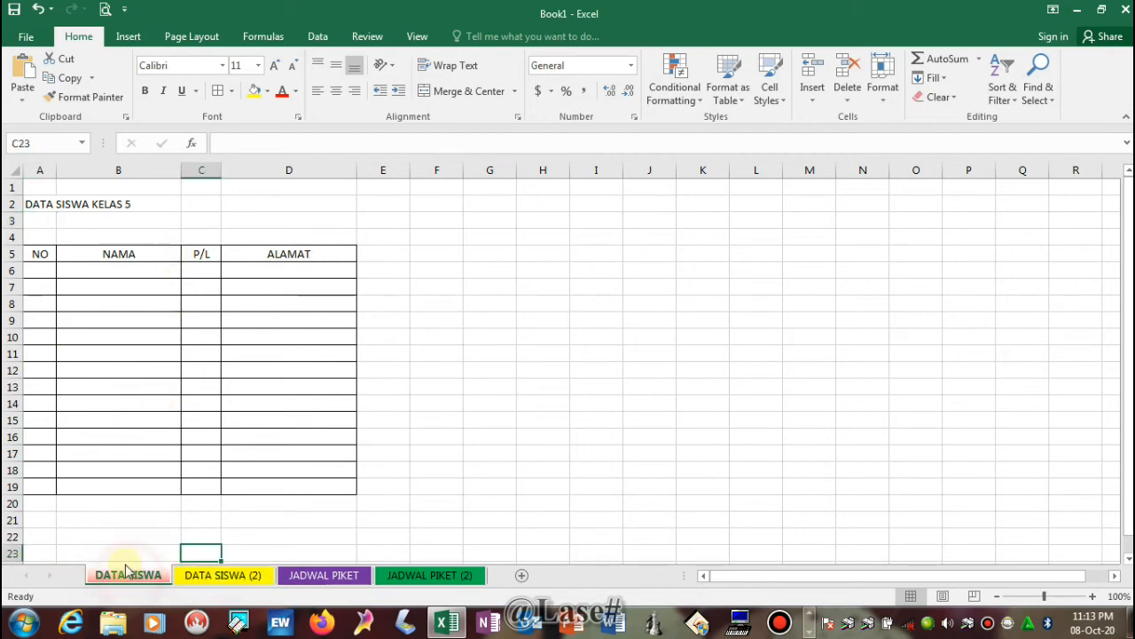
pyautogui.click(224, 577)
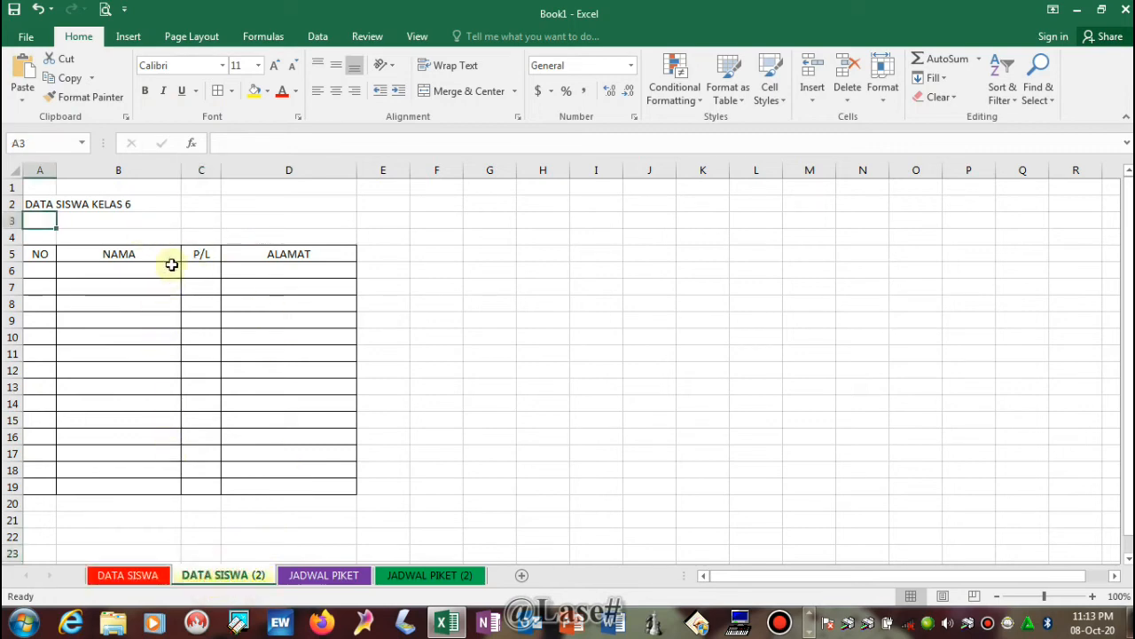
pyautogui.click(346, 576)
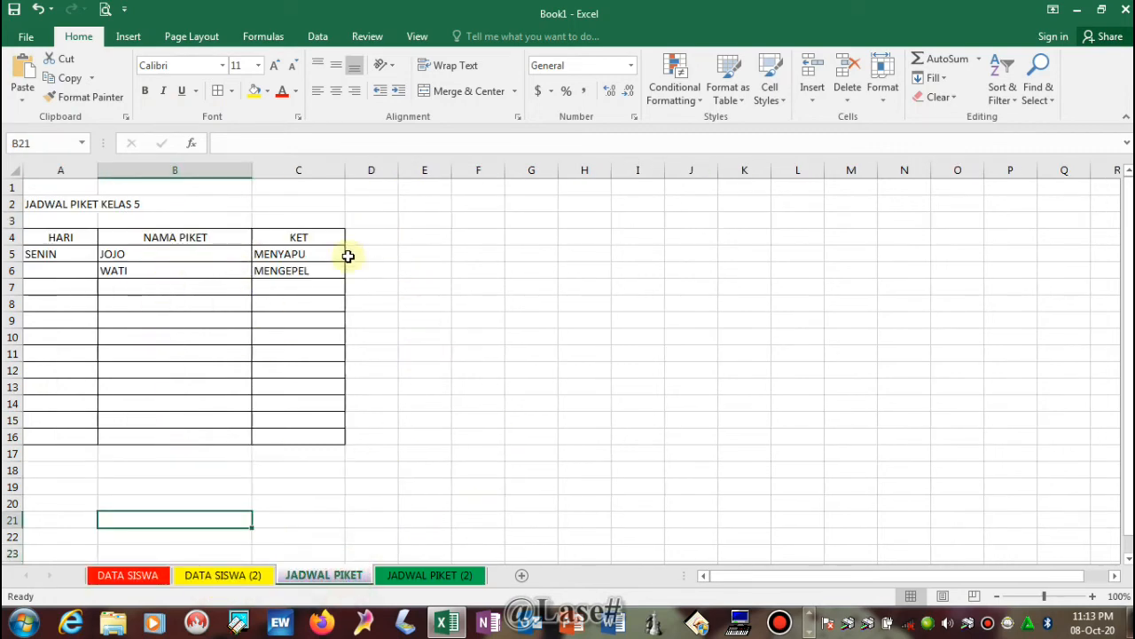
pyautogui.click(142, 575)
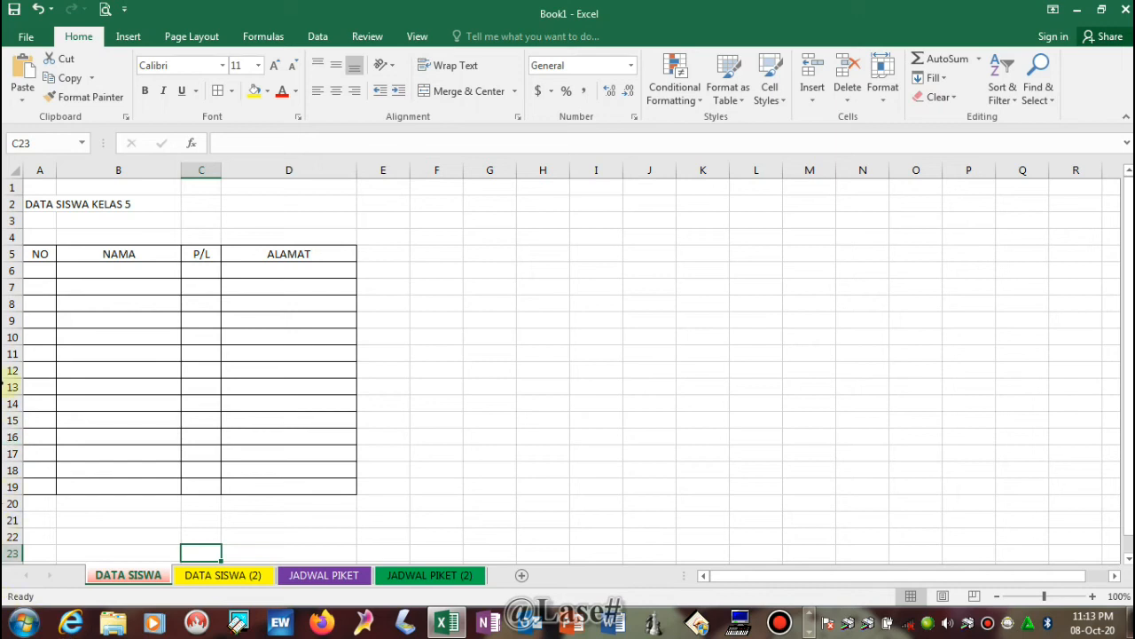
pyautogui.click(44, 272)
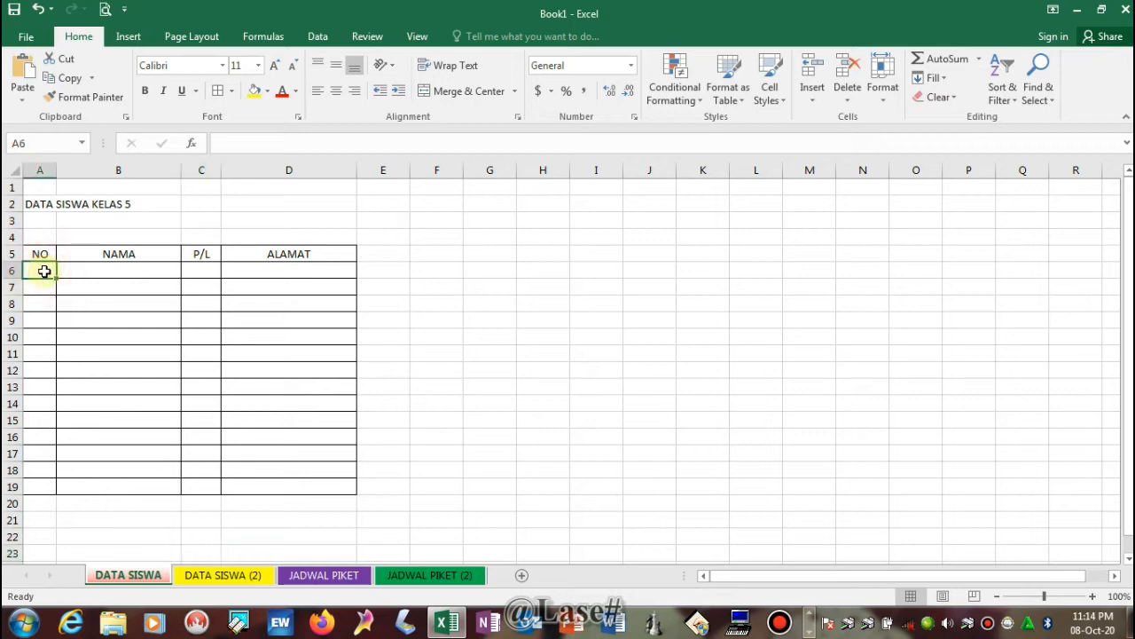
pyautogui.moveTo(40, 268); pyautogui.dragTo(306, 272)
pyautogui.moveTo(25, 293); pyautogui.dragTo(314, 272)
pyautogui.click(38, 280)
pyautogui.click(39, 269)
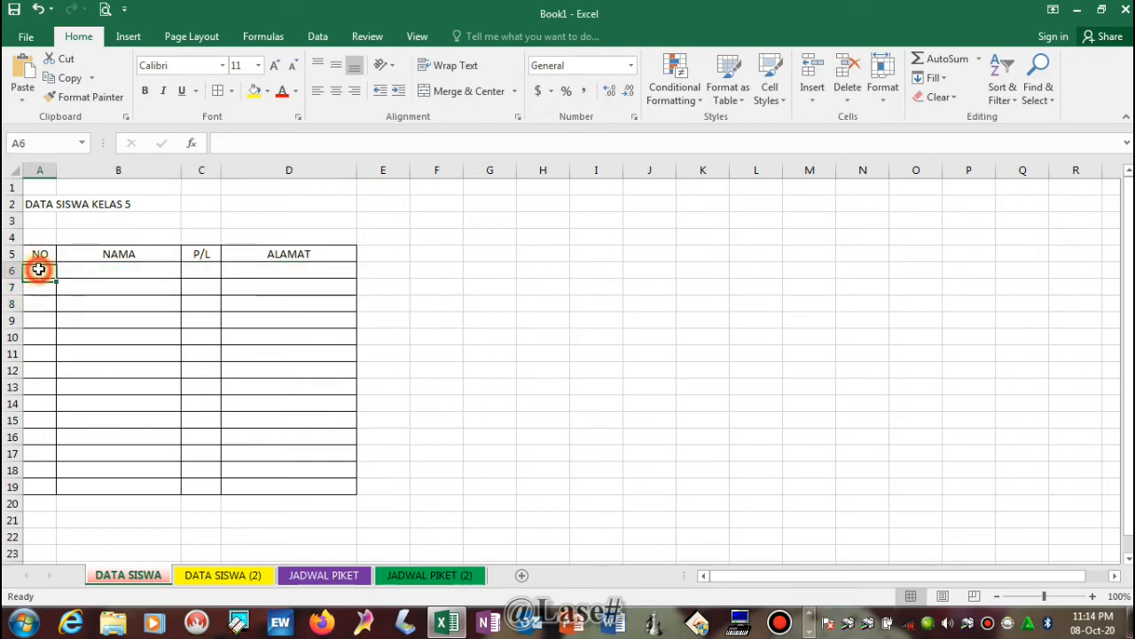
pyautogui.click(95, 270)
pyautogui.click(42, 273)
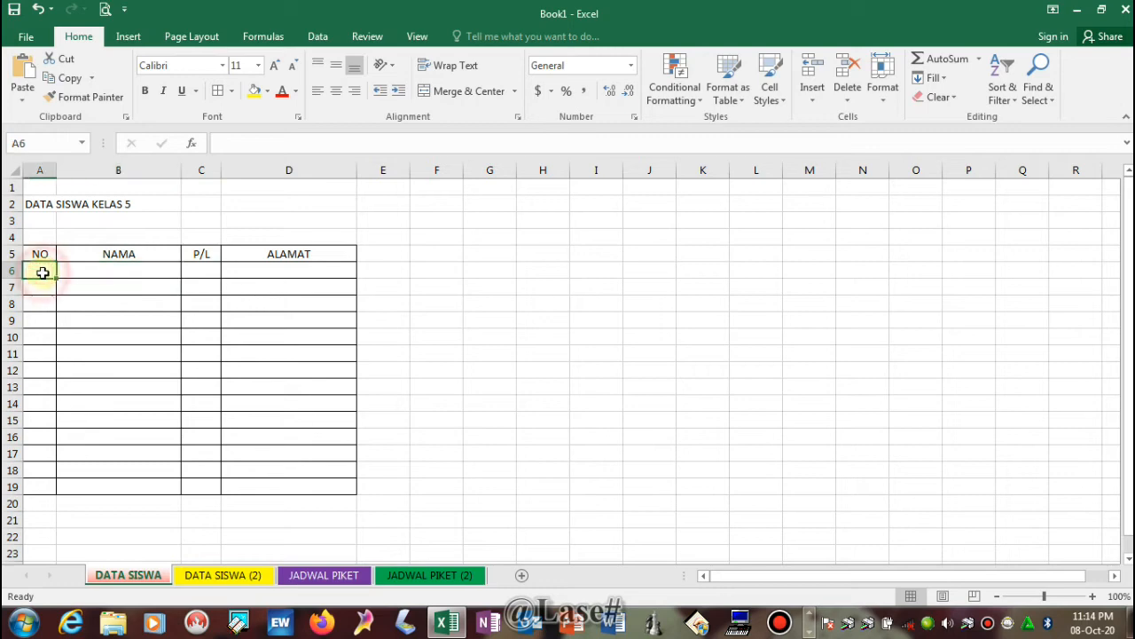
pyautogui.moveTo(42, 273); pyautogui.dragTo(337, 266)
pyautogui.moveTo(33, 289); pyautogui.dragTo(373, 271)
pyautogui.click(43, 273)
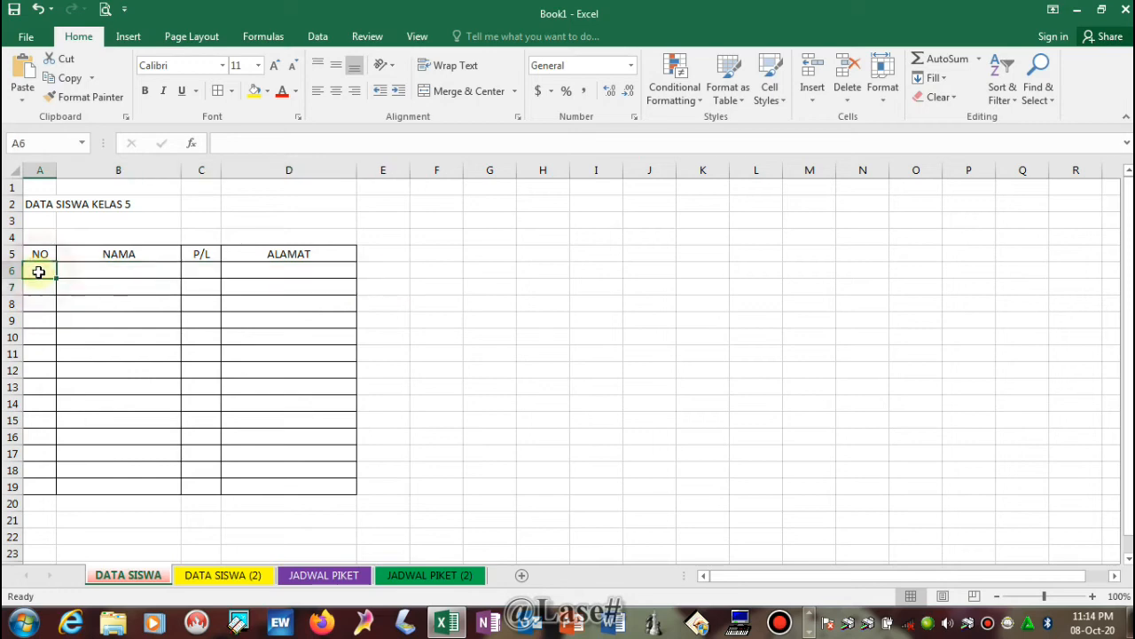
pyautogui.click(71, 293)
# - Fill the first two empty table rows, A6:D7, of the class 5 student data sheet with red
pyautogui.moveTo(33, 273); pyautogui.dragTo(316, 285)
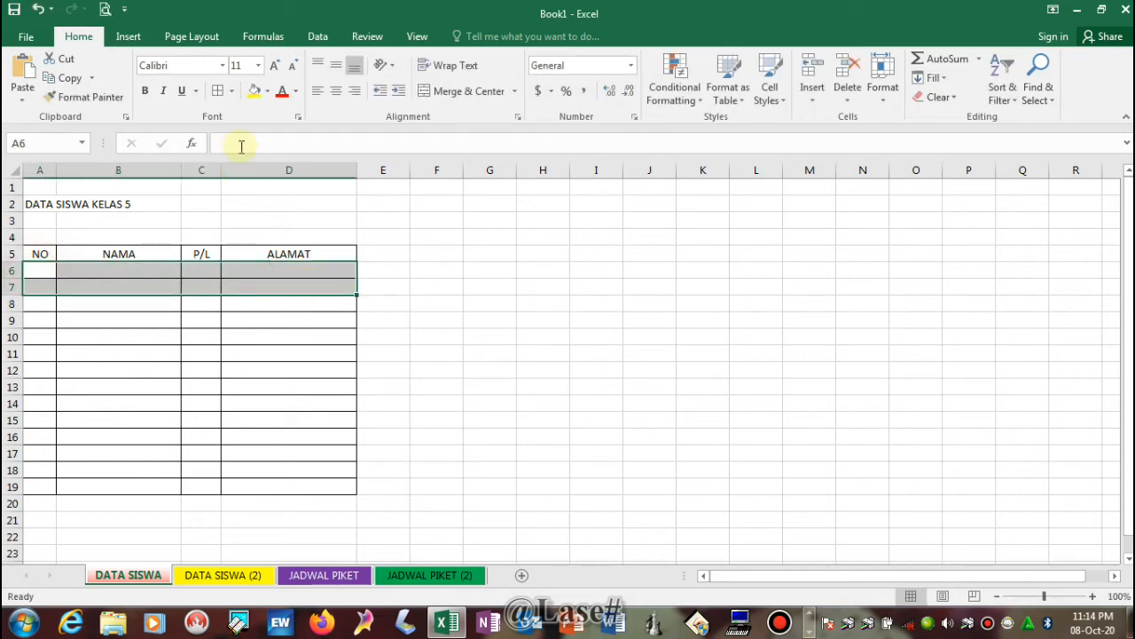
pyautogui.click(267, 92)
pyautogui.click(267, 221)
pyautogui.click(102, 338)
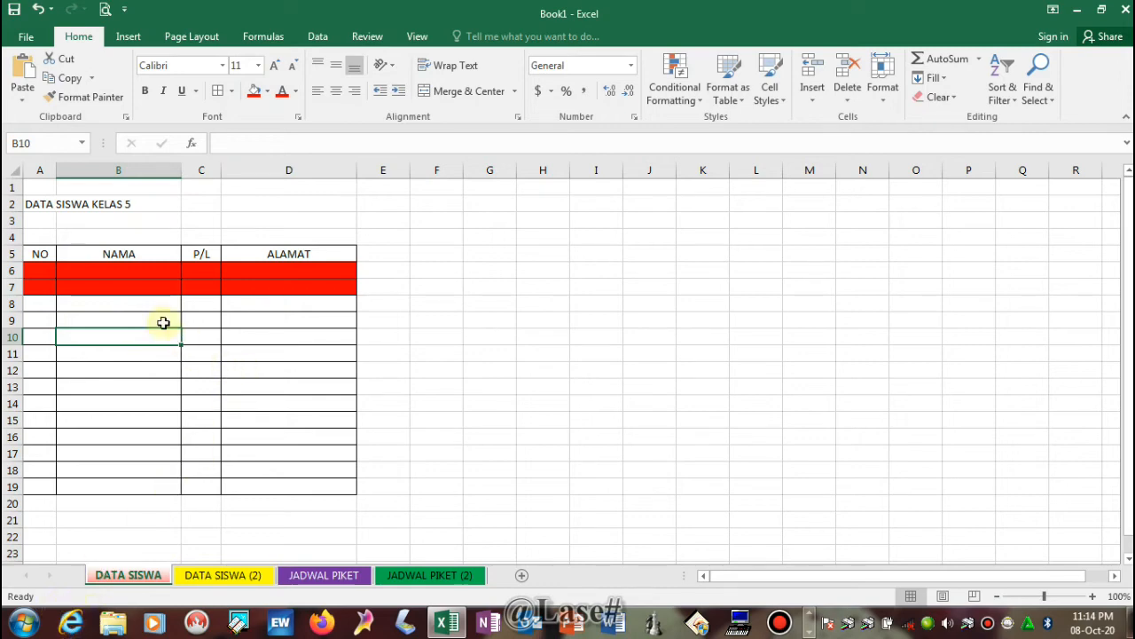
# - Fill the ALAMAT column cells D6:D19 on the DATA SISWA (2) sheet with green
pyautogui.click(224, 577)
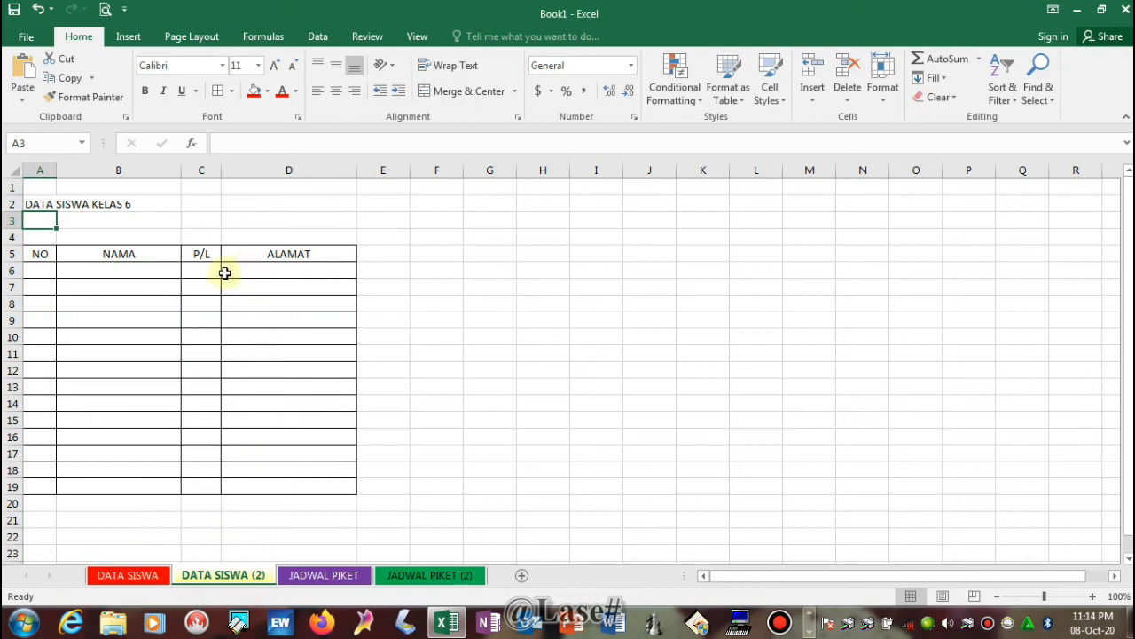
pyautogui.moveTo(232, 273); pyautogui.dragTo(281, 488)
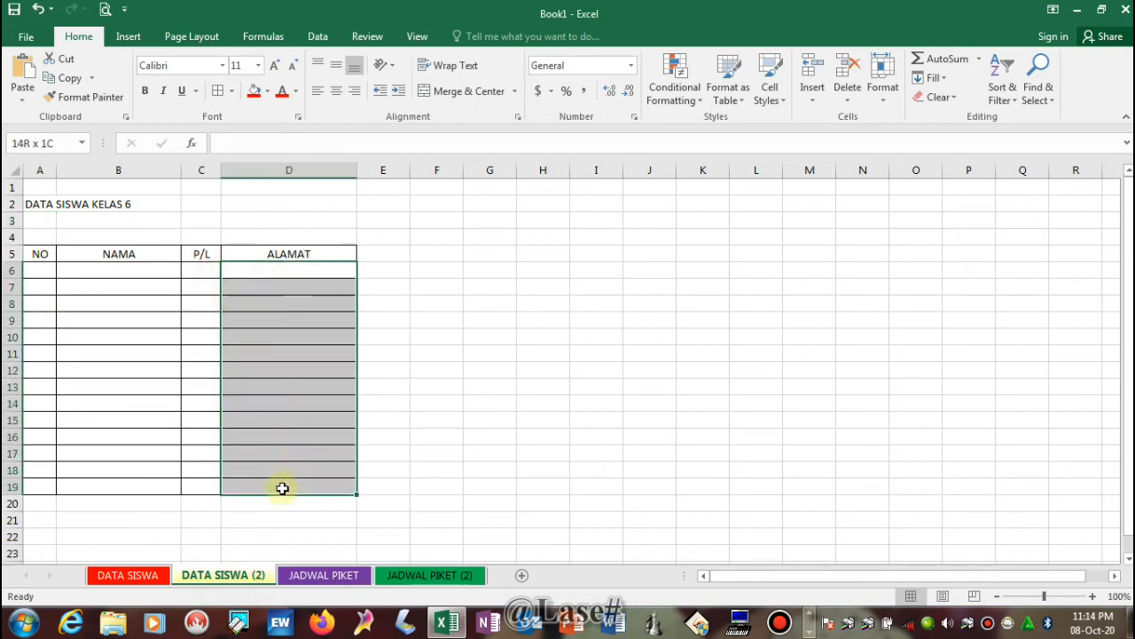
pyautogui.click(267, 91)
pyautogui.click(324, 221)
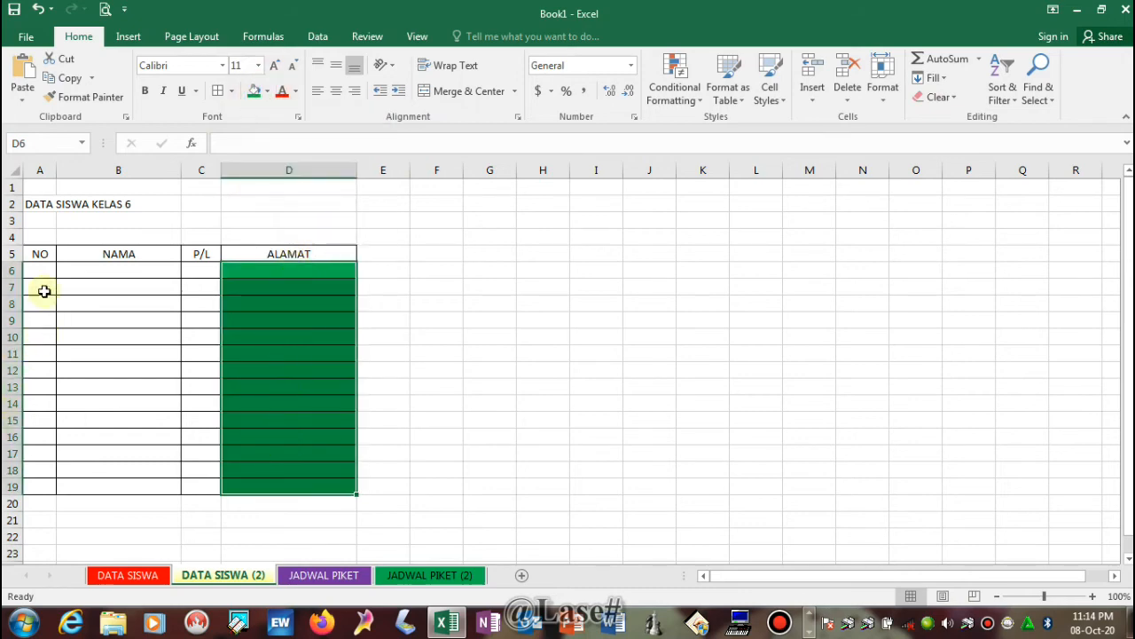
# - Label the four table columns beneath the class 6 table by entering KOL 1, KOL 2, KOL 3 and KOL 4 in cells A20:D20
pyautogui.moveTo(33, 269); pyautogui.dragTo(34, 487)
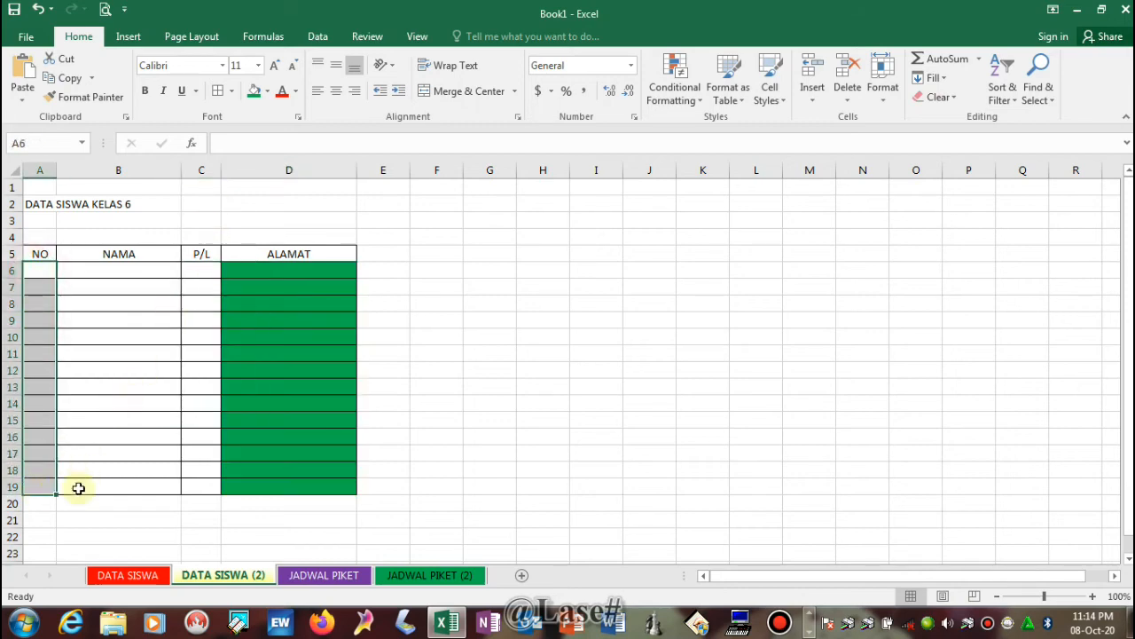
pyautogui.click(45, 507)
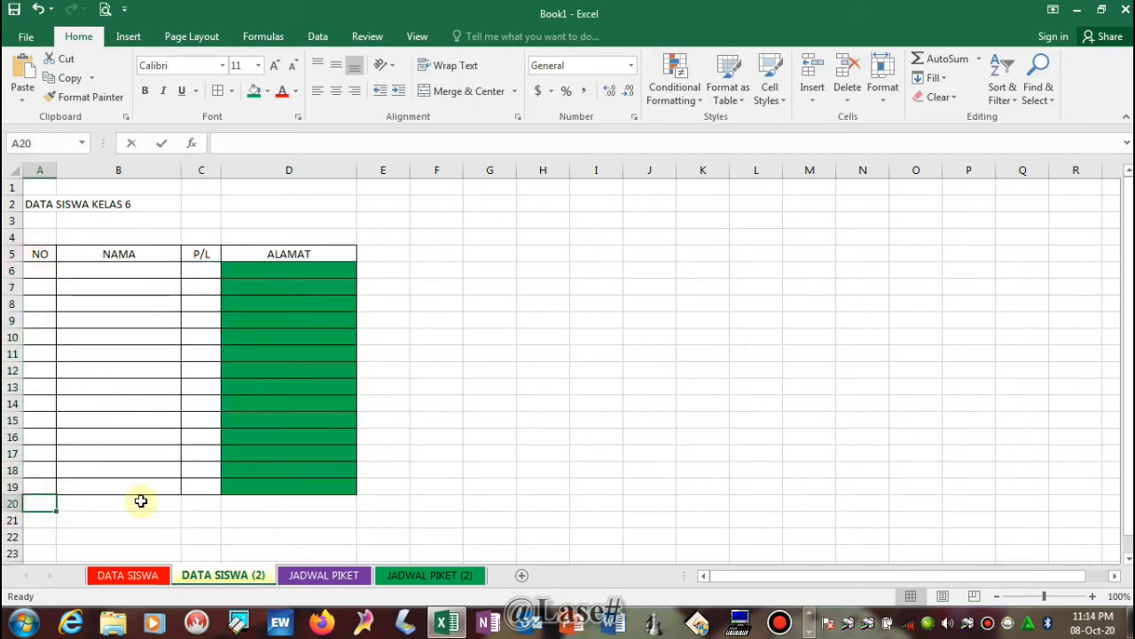
pyautogui.write('KOL 1')
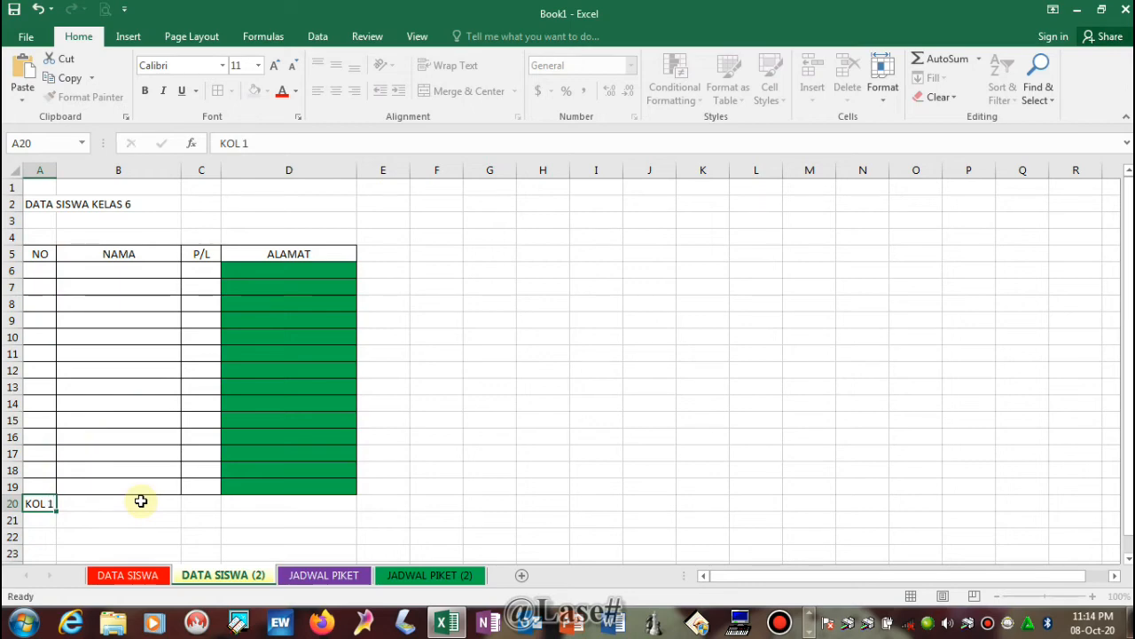
pyautogui.click(140, 501)
pyautogui.write('KOL 2')
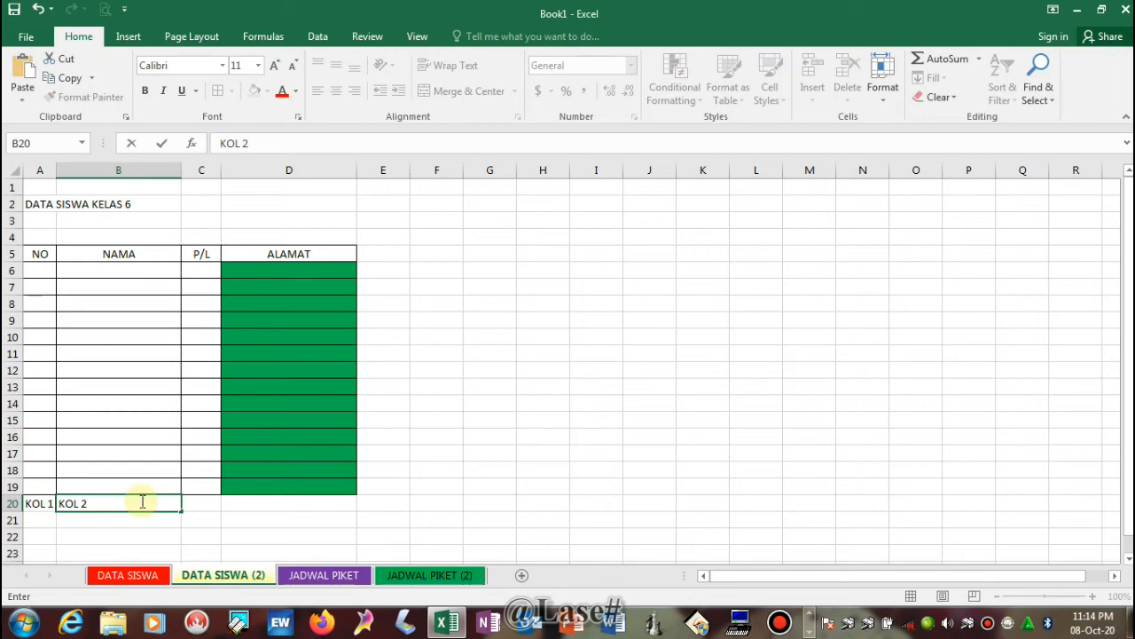
pyautogui.press('Tab')
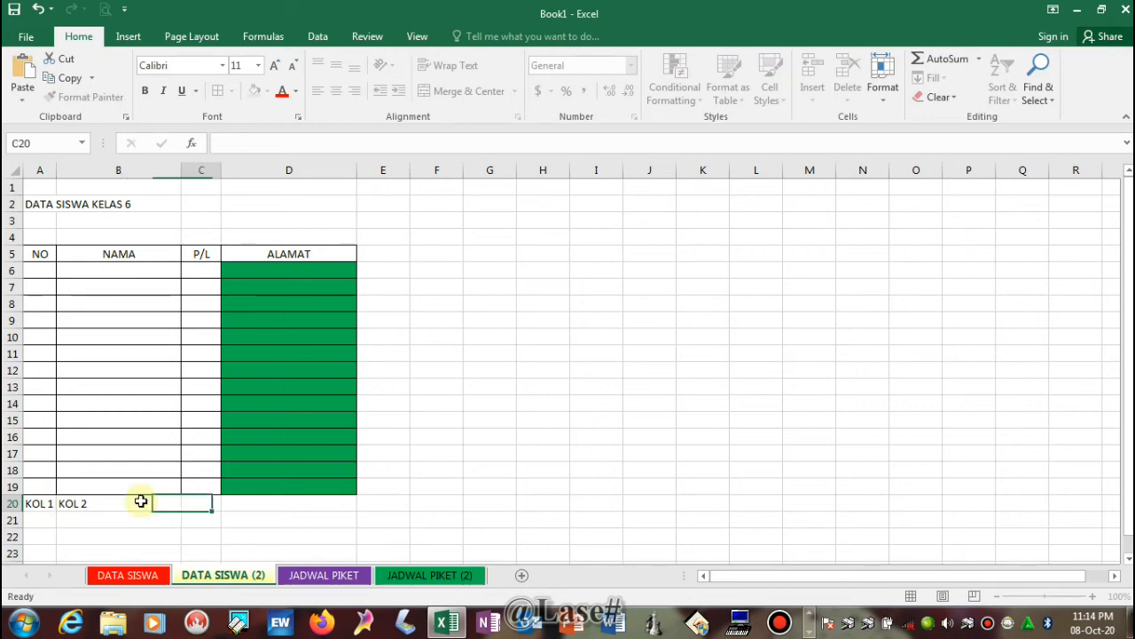
pyautogui.write('KOL 3')
pyautogui.press('Tab')
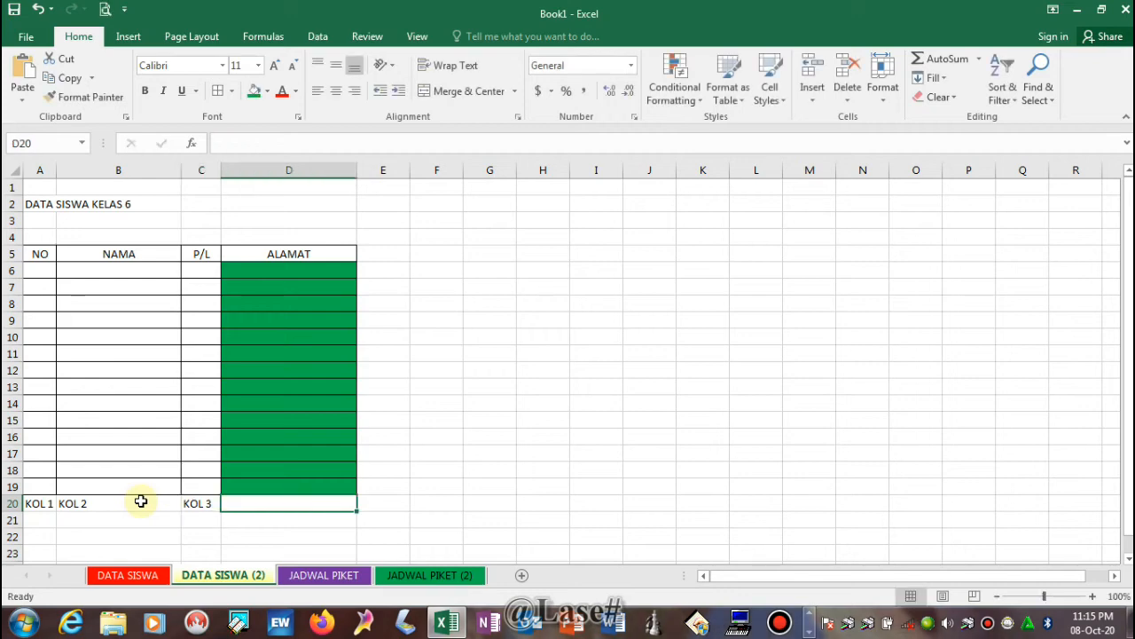
pyautogui.write('KOL 4')
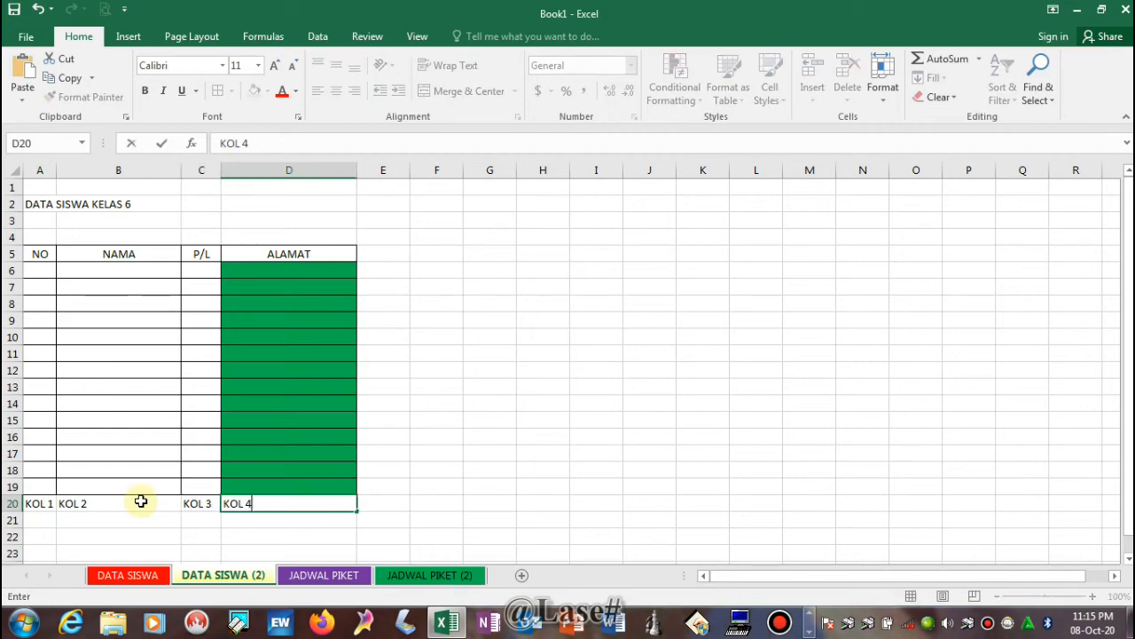
pyautogui.press('Return')
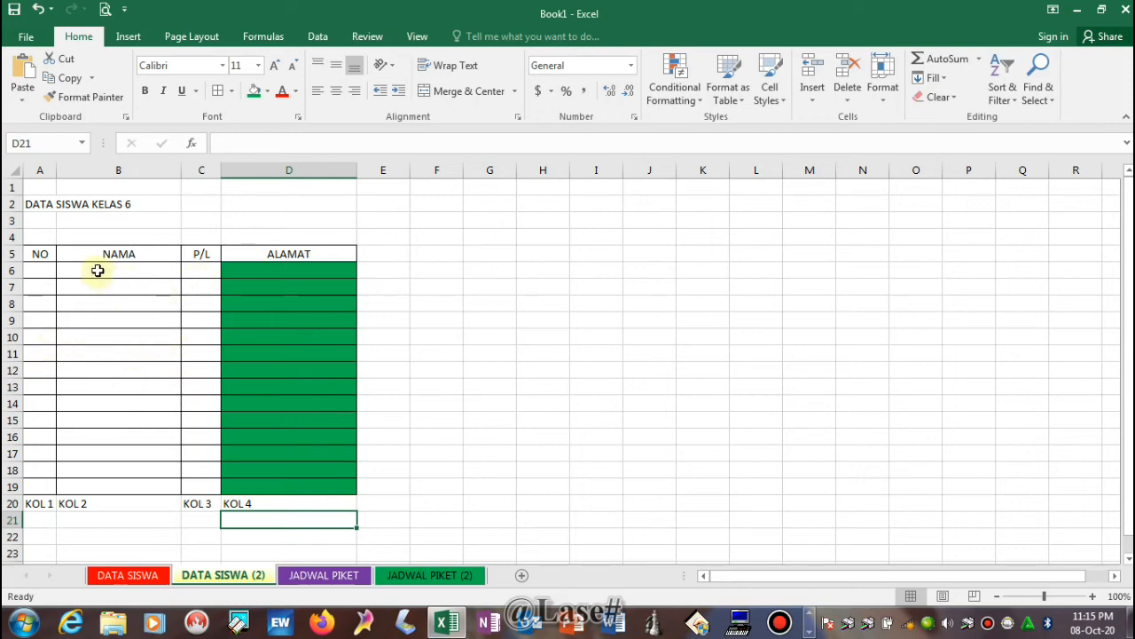
# - Examine the cell addresses of individual cells in the NO, NAMA and P/L columns and the extent of the whole table A5:D19
pyautogui.click(94, 268)
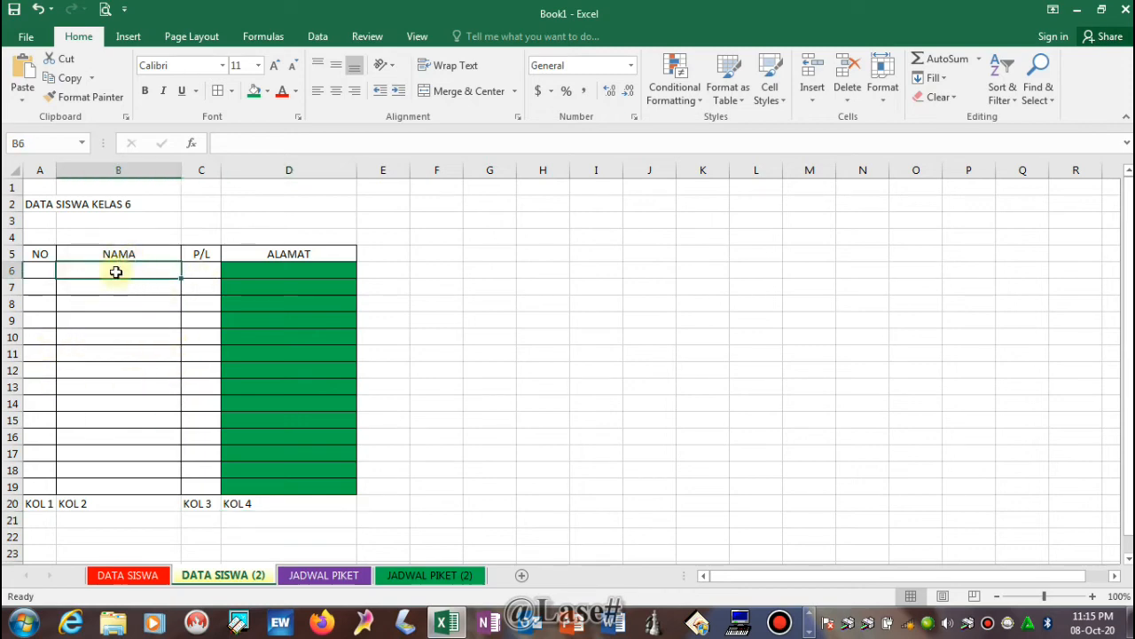
pyautogui.click(33, 273)
pyautogui.click(33, 288)
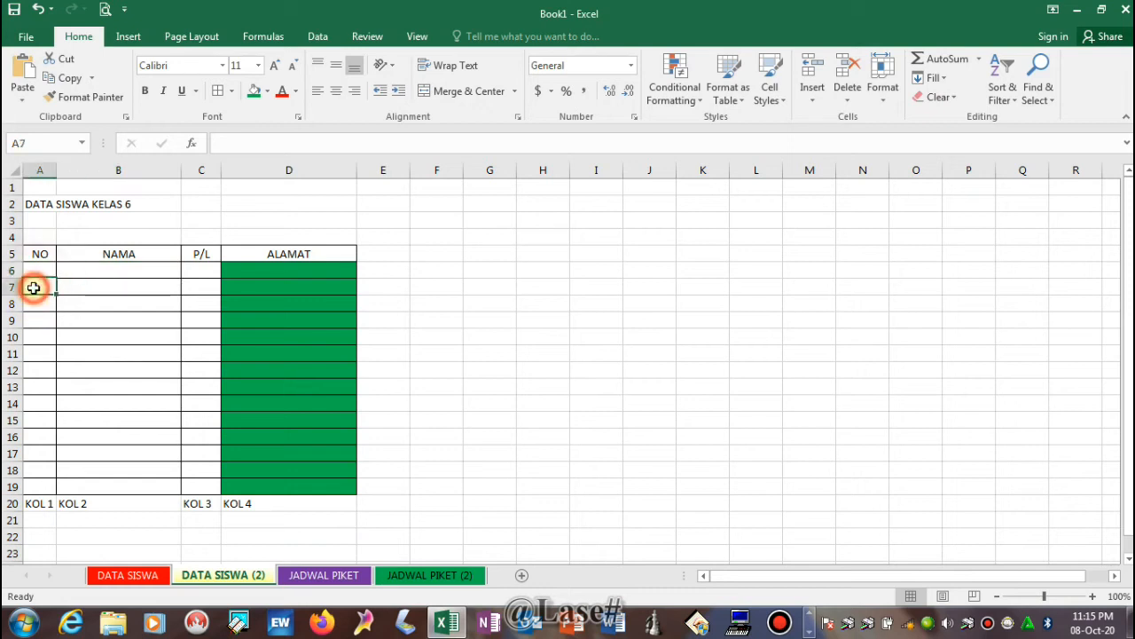
pyautogui.click(44, 268)
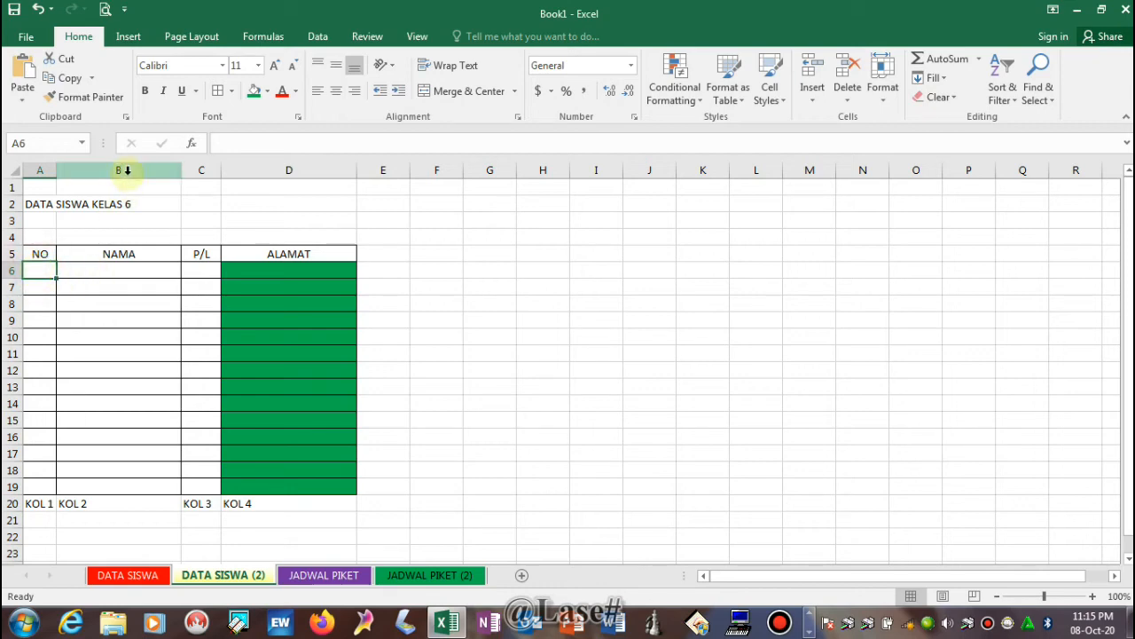
pyautogui.click(113, 271)
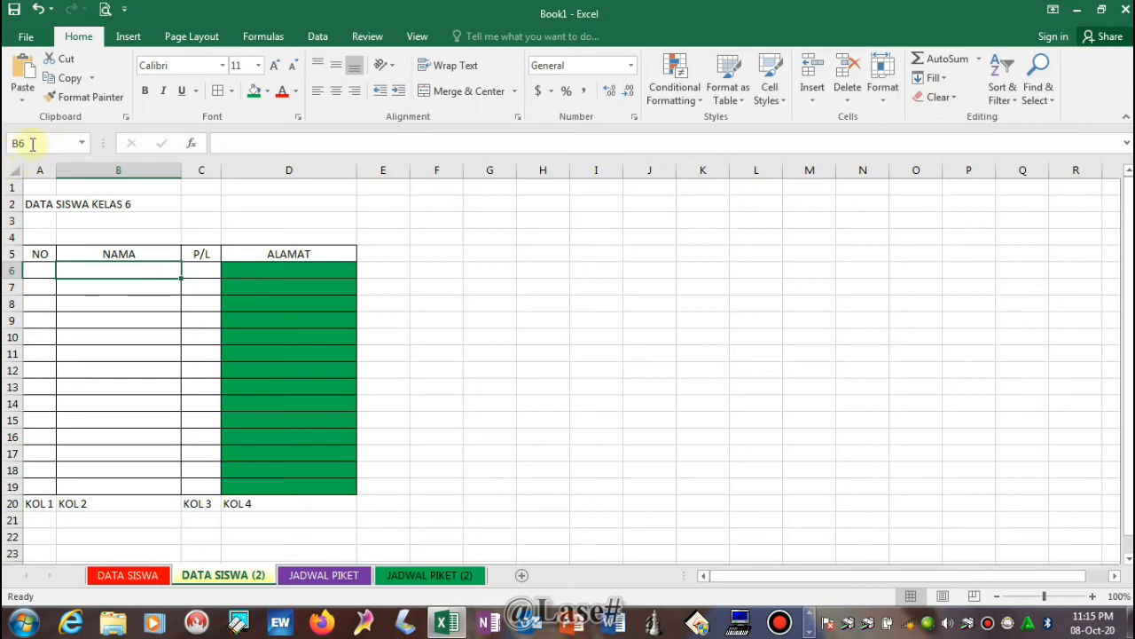
pyautogui.click(209, 349)
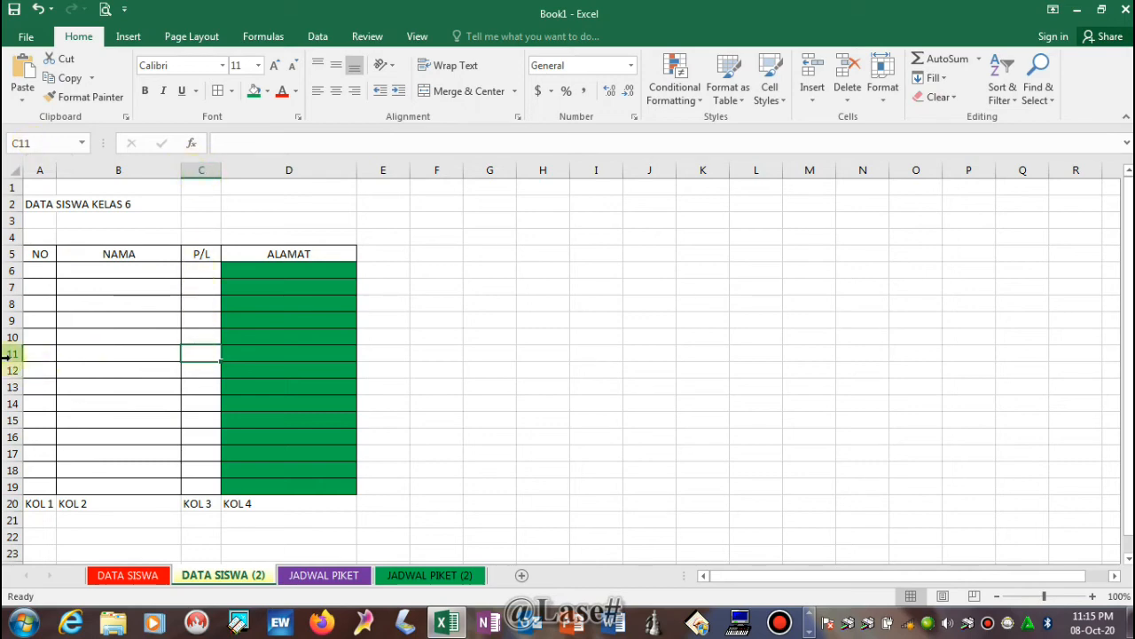
pyautogui.click(204, 355)
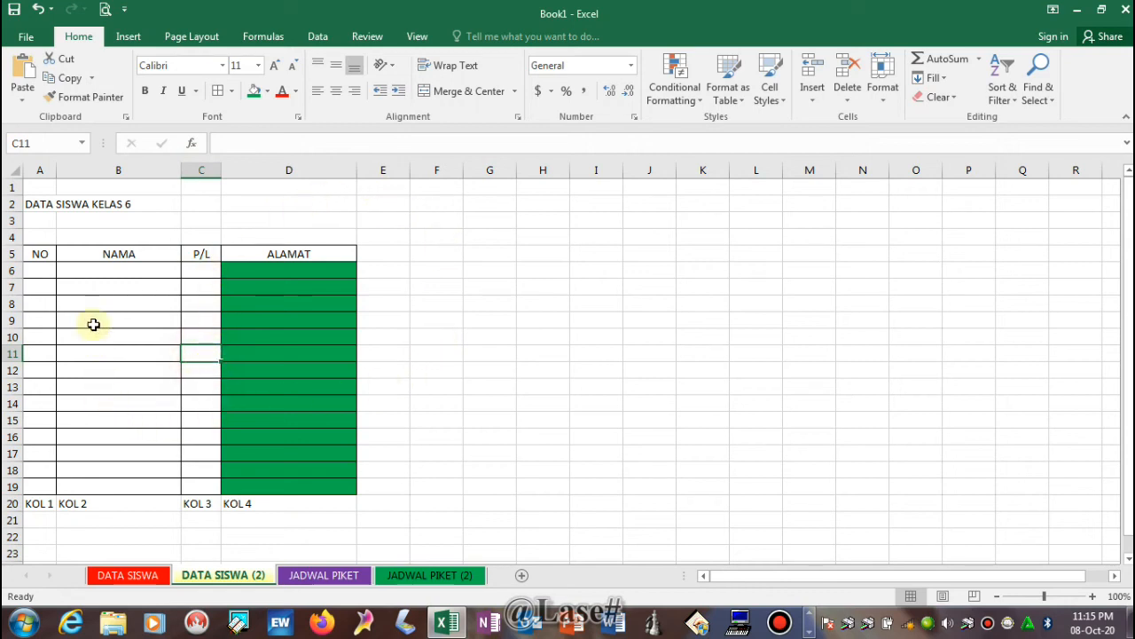
pyautogui.click(86, 273)
pyautogui.click(99, 289)
pyautogui.click(97, 303)
pyautogui.click(94, 274)
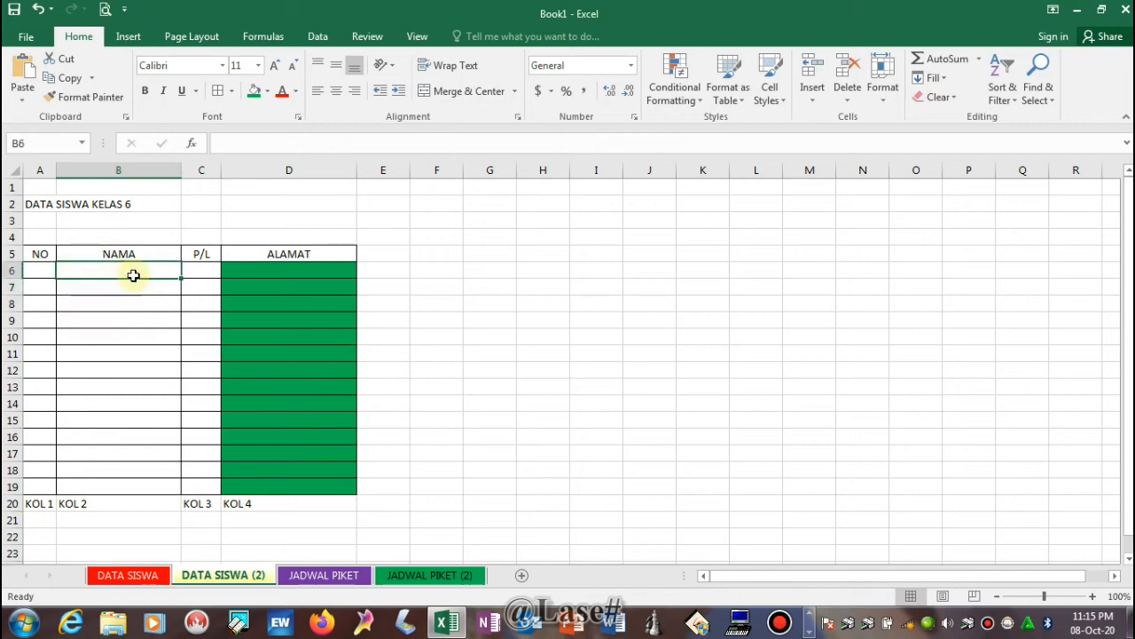
pyautogui.click(36, 272)
pyautogui.click(35, 287)
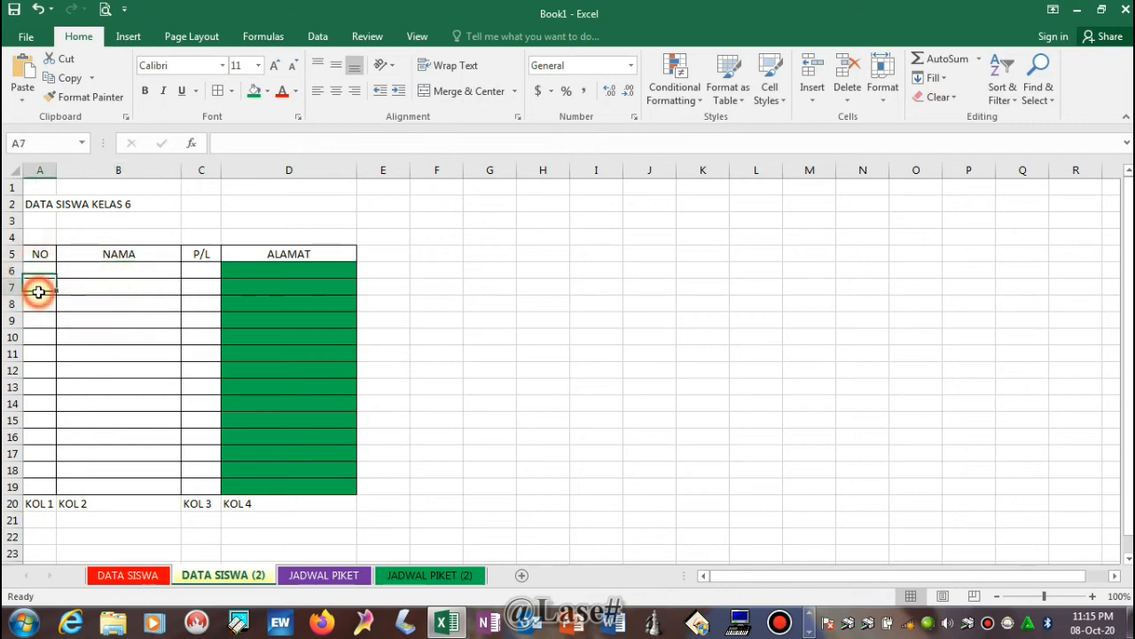
pyautogui.click(97, 288)
pyautogui.click(78, 269)
pyautogui.moveTo(40, 256); pyautogui.dragTo(314, 479)
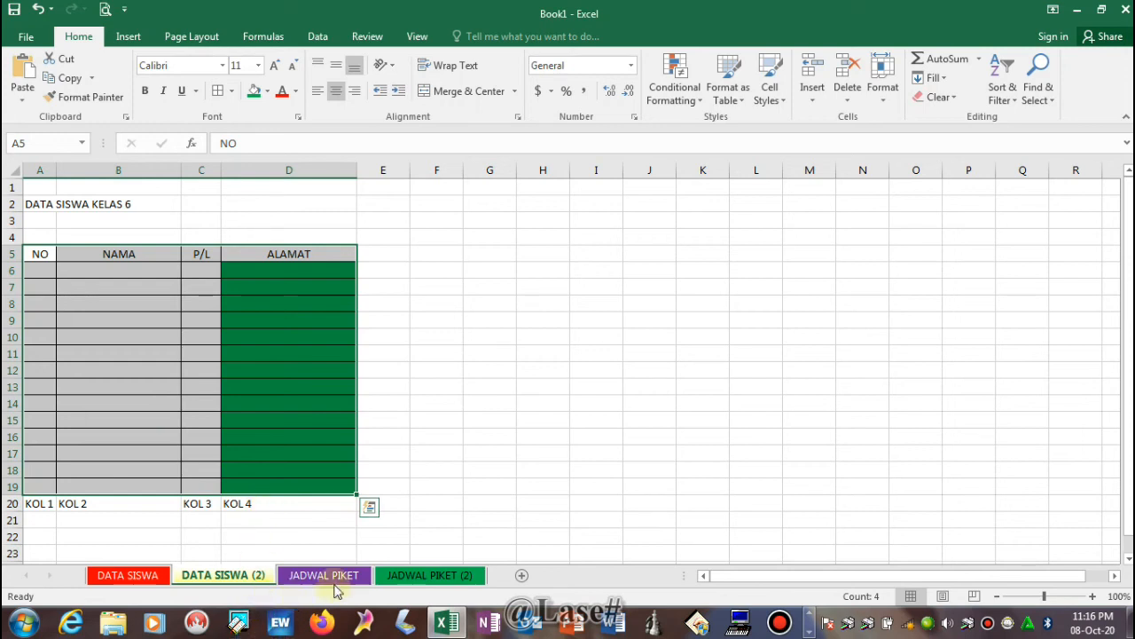
pyautogui.click(535, 290)
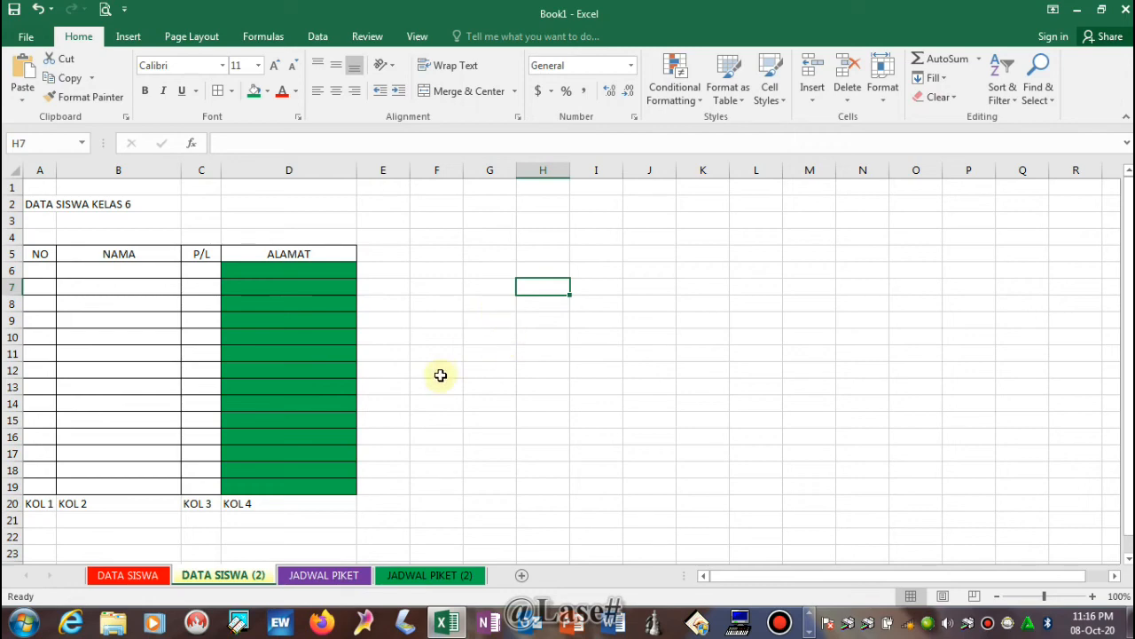
pyautogui.click(487, 416)
pyautogui.click(465, 302)
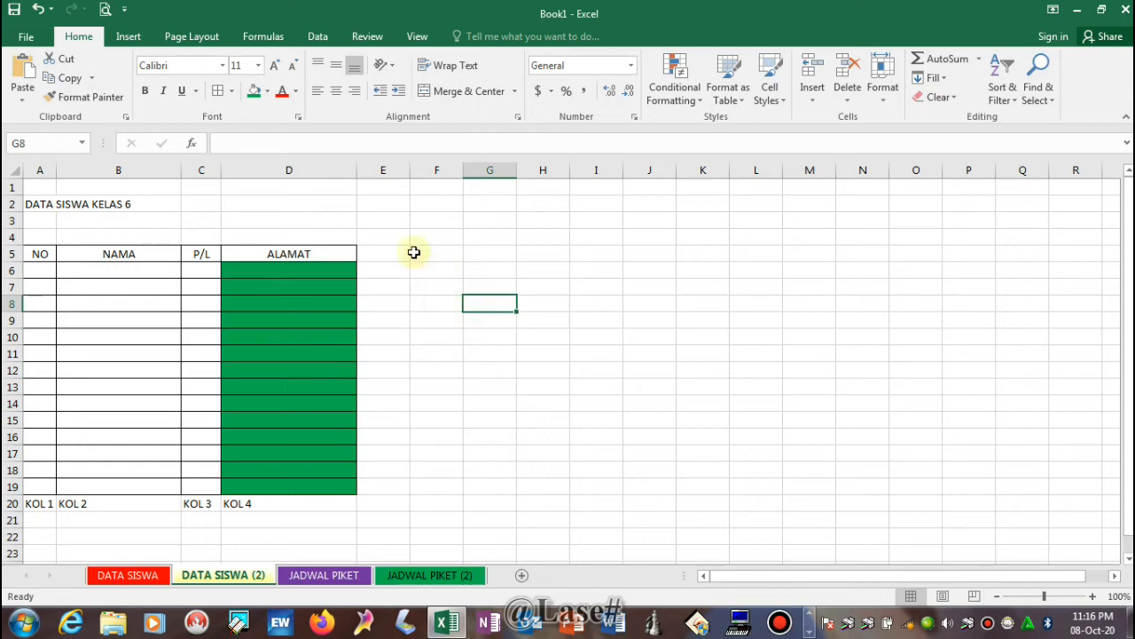
# - Save the workbook in the Documents library as an Excel Workbook named DATA SISWA DAN JADWAL
pyautogui.click(25, 38)
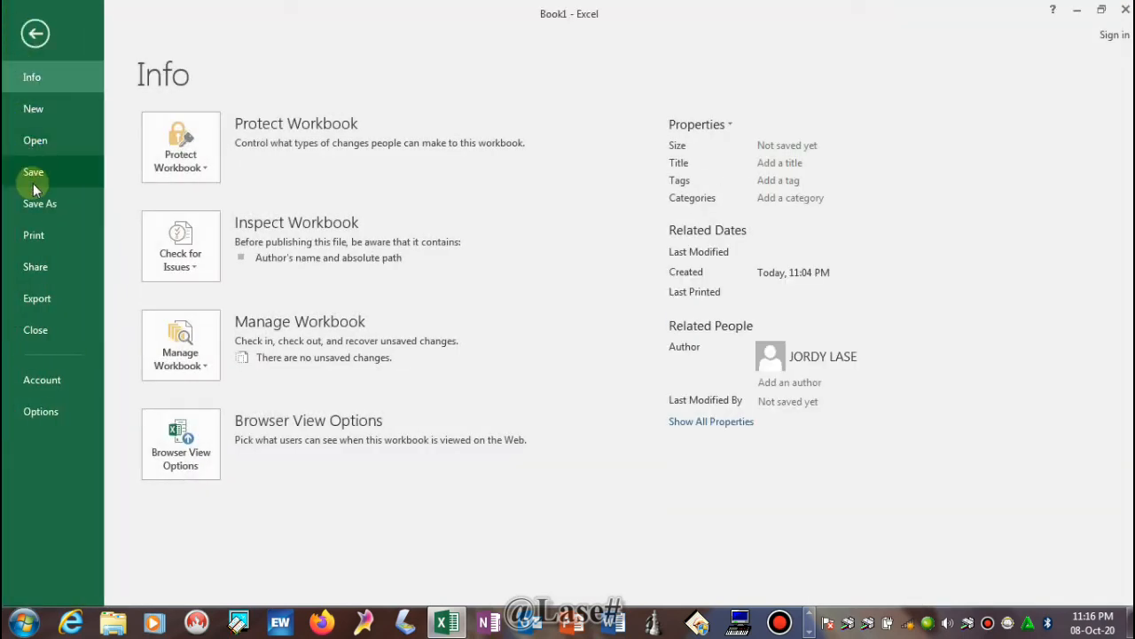
pyautogui.click(43, 174)
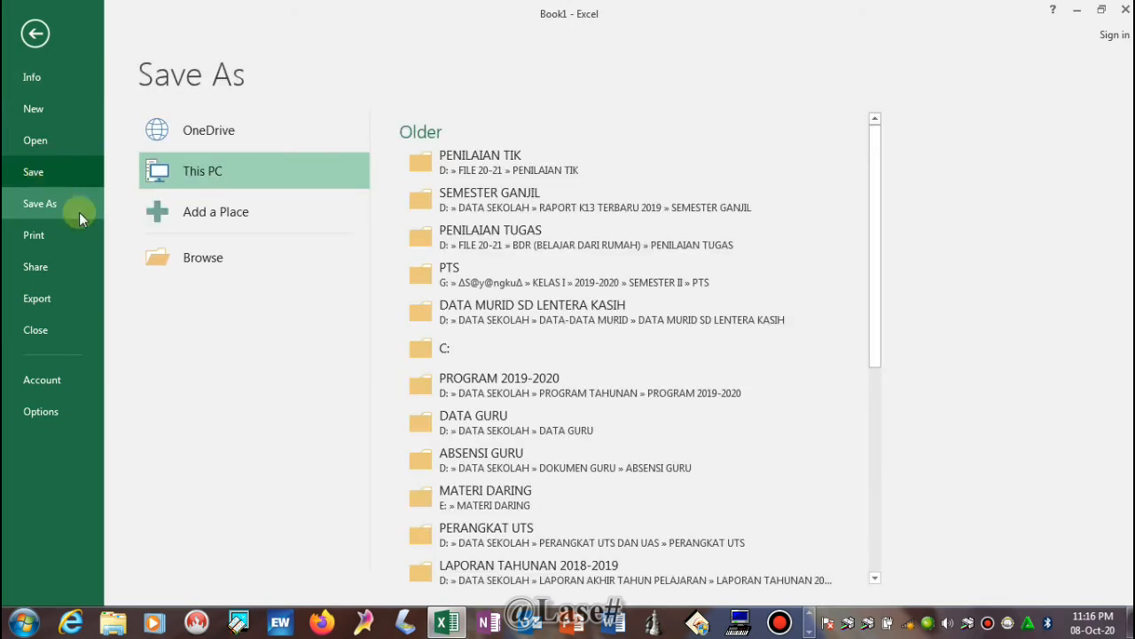
pyautogui.doubleClick(213, 175)
pyautogui.moveTo(118, 108)
pyautogui.mouseDown()
pyautogui.moveTo(119, 197)
pyautogui.moveTo(135, 116)
pyautogui.mouseUp()
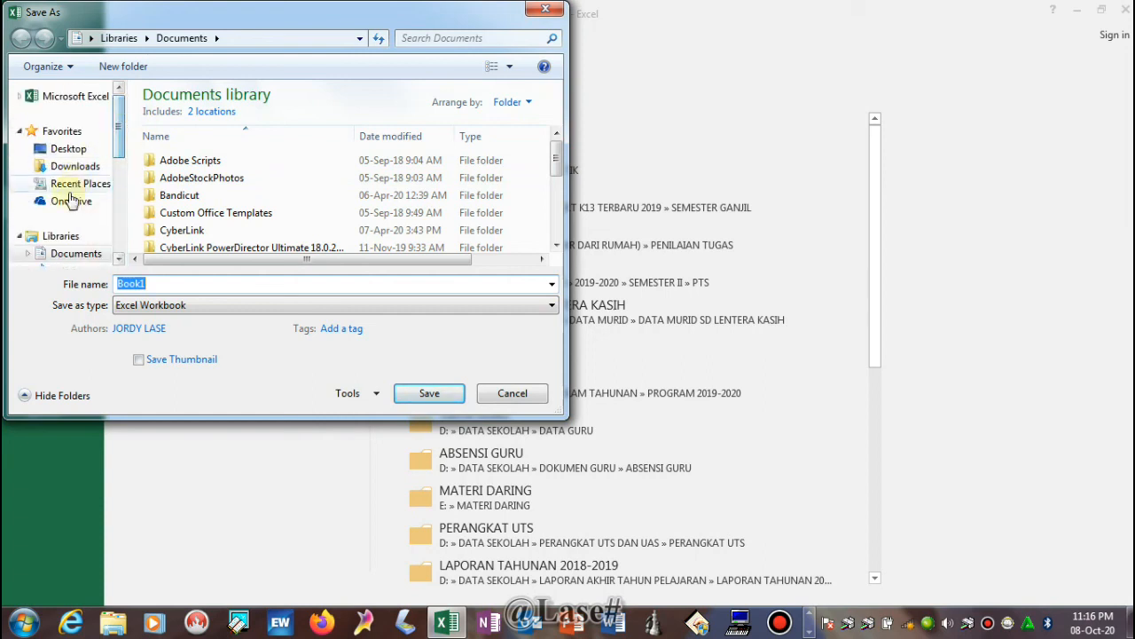
pyautogui.click(71, 255)
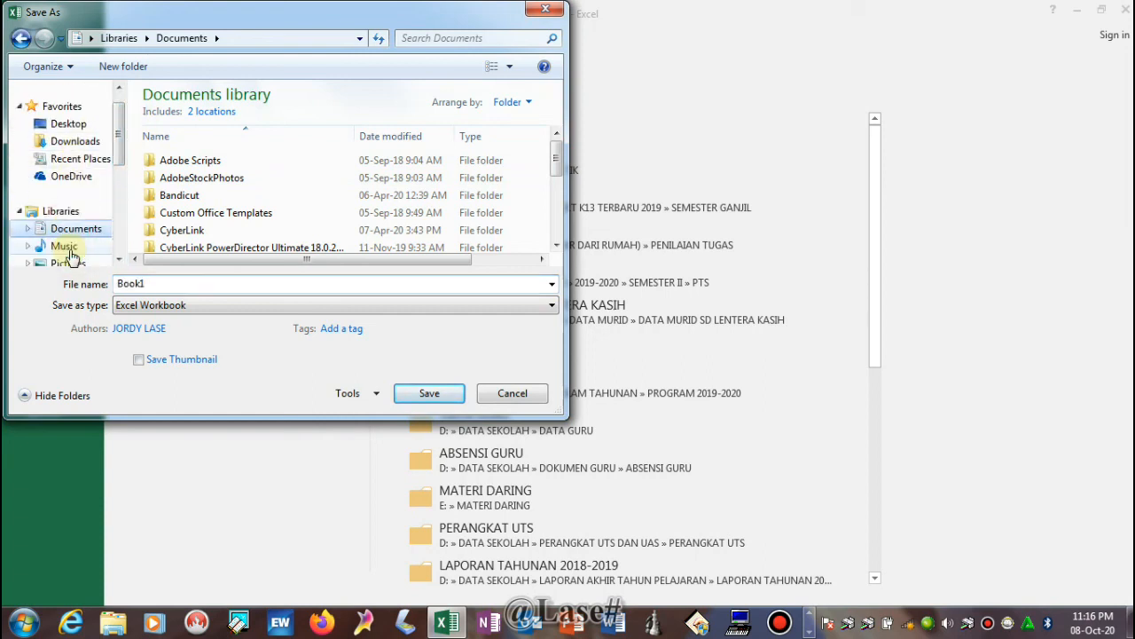
pyautogui.doubleClick(154, 282)
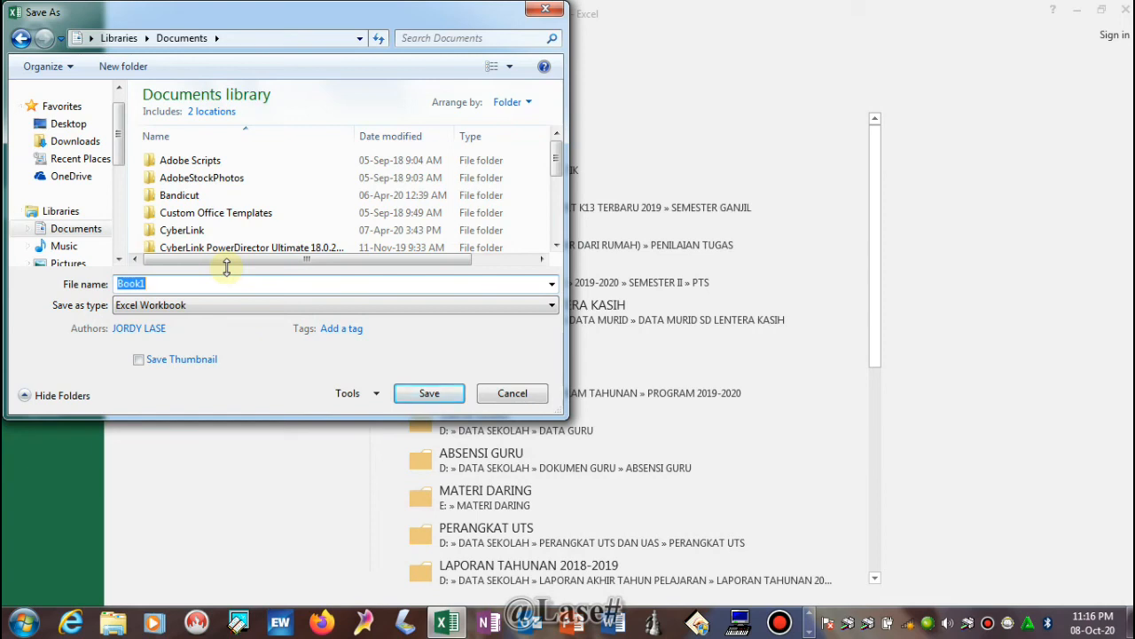
pyautogui.write('DATA SISWA DAN JADWAL')
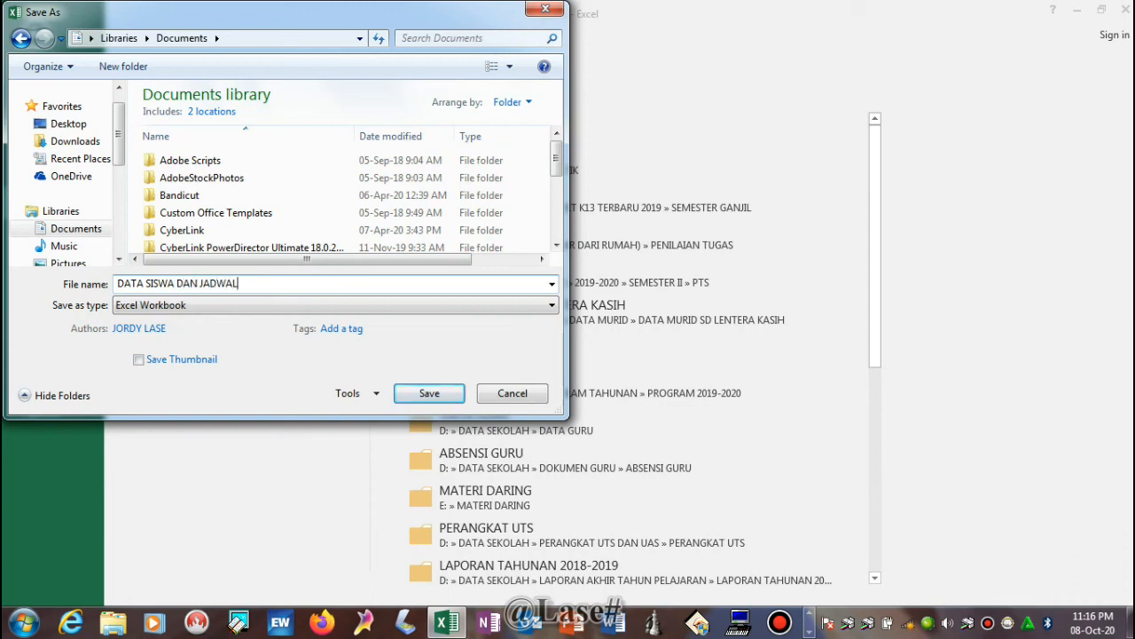
pyautogui.click(424, 395)
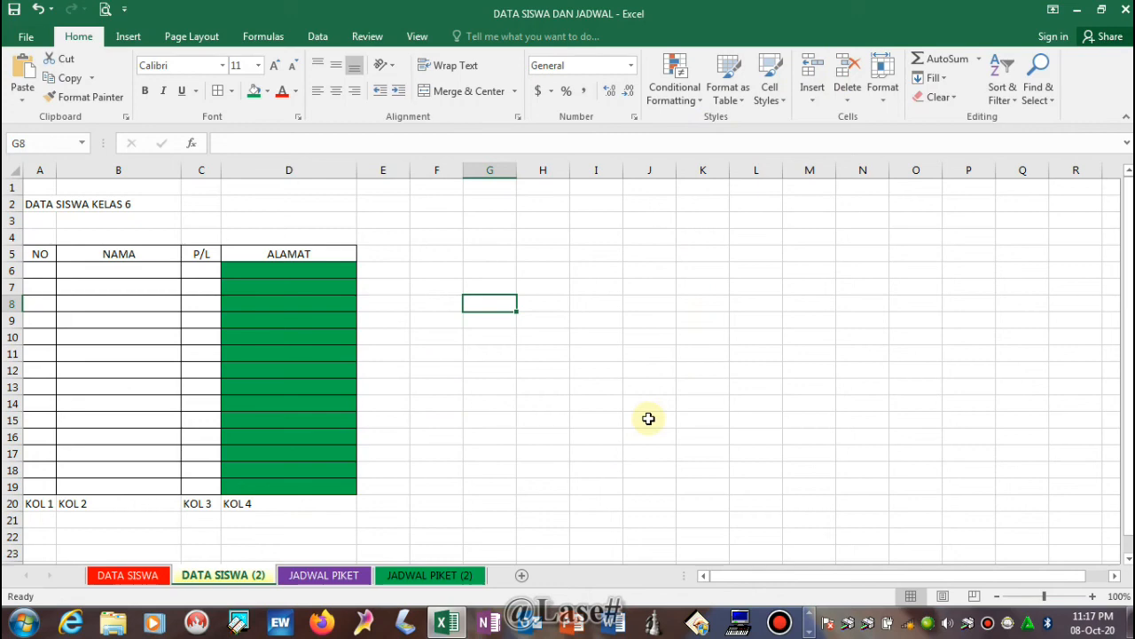
# - Create a new blank workbook and close the saved DATA SISWA DAN JADWAL workbook
pyautogui.hotkey('ctrl', 'n')
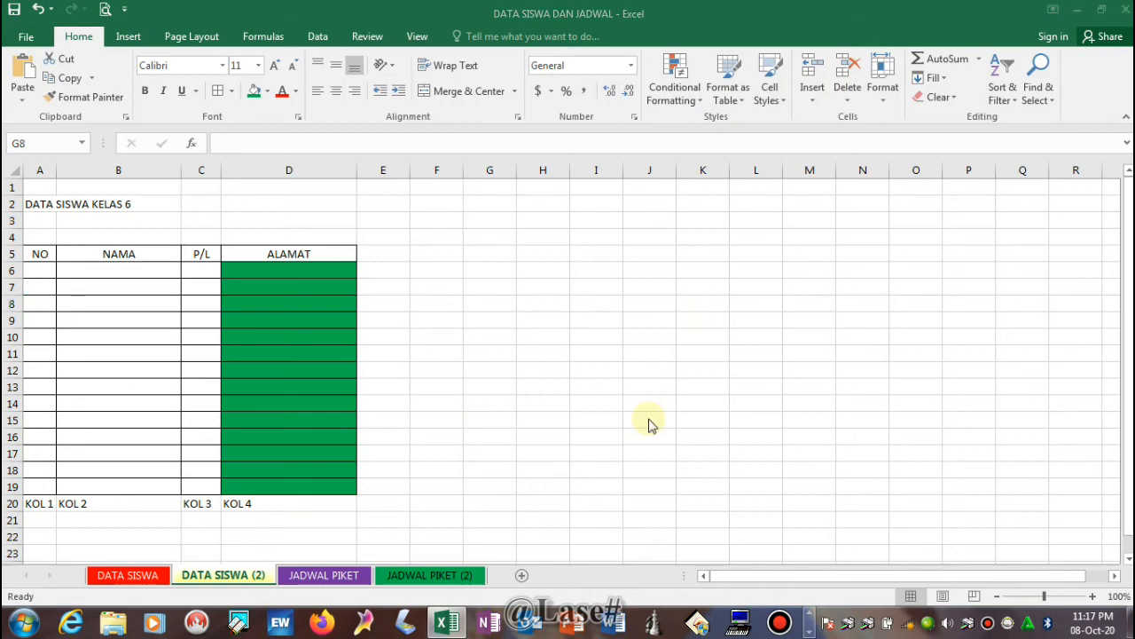
pyautogui.moveTo(444, 623)
pyautogui.click(371, 550)
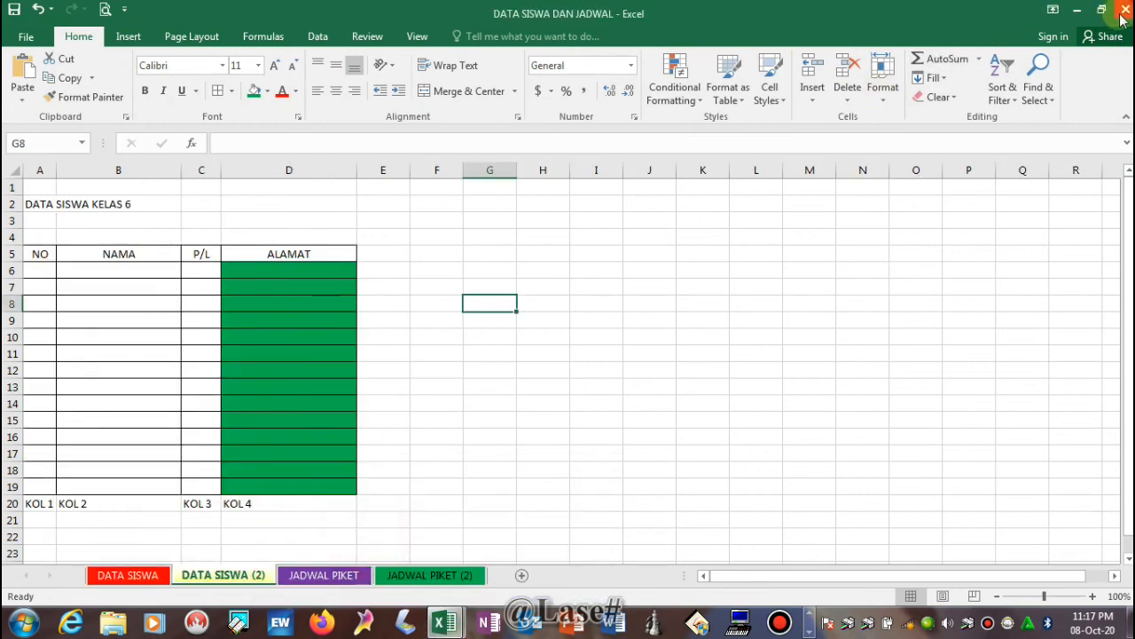
pyautogui.hotkey('ctrl', 'Tab')
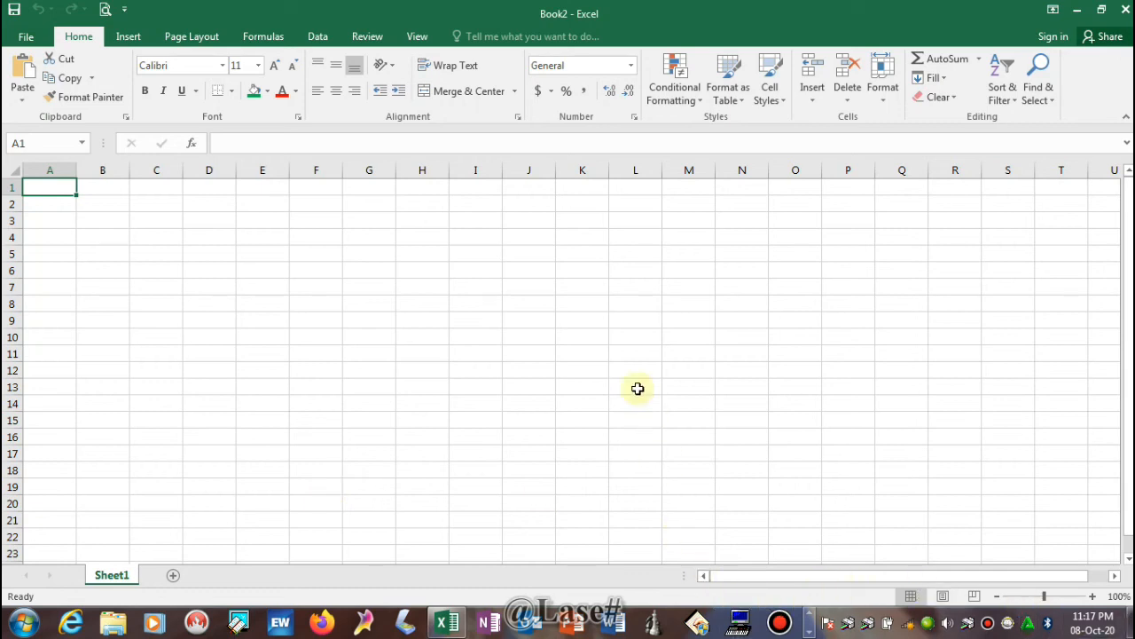
# - Open the DATA SISWA DAN JADWAL workbook from the Documents library
pyautogui.click(24, 38)
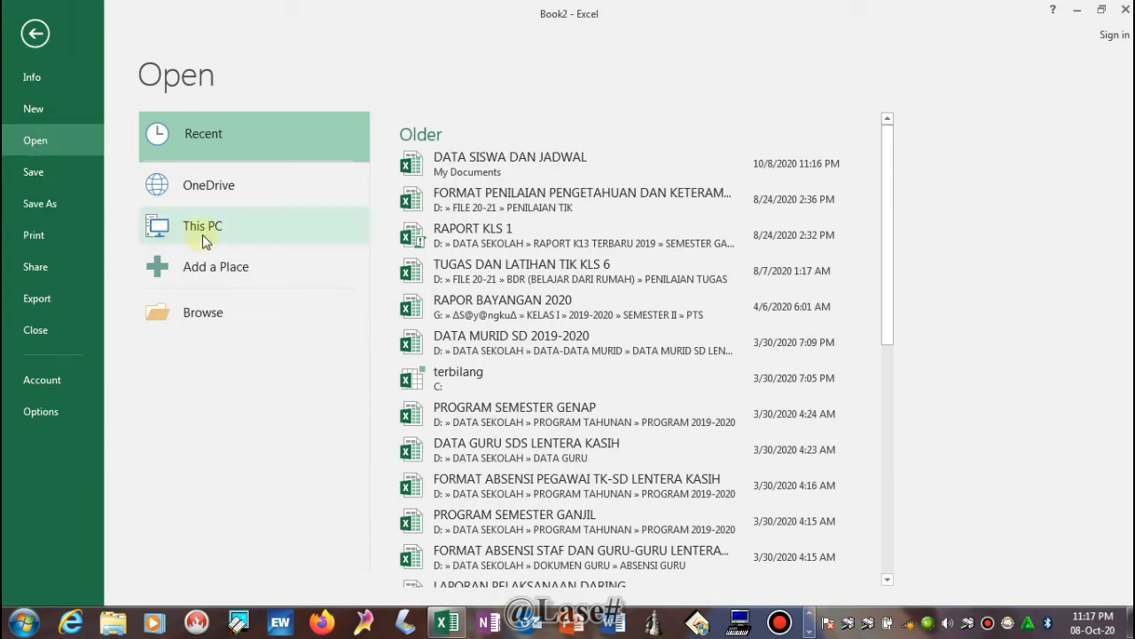
pyautogui.doubleClick(234, 230)
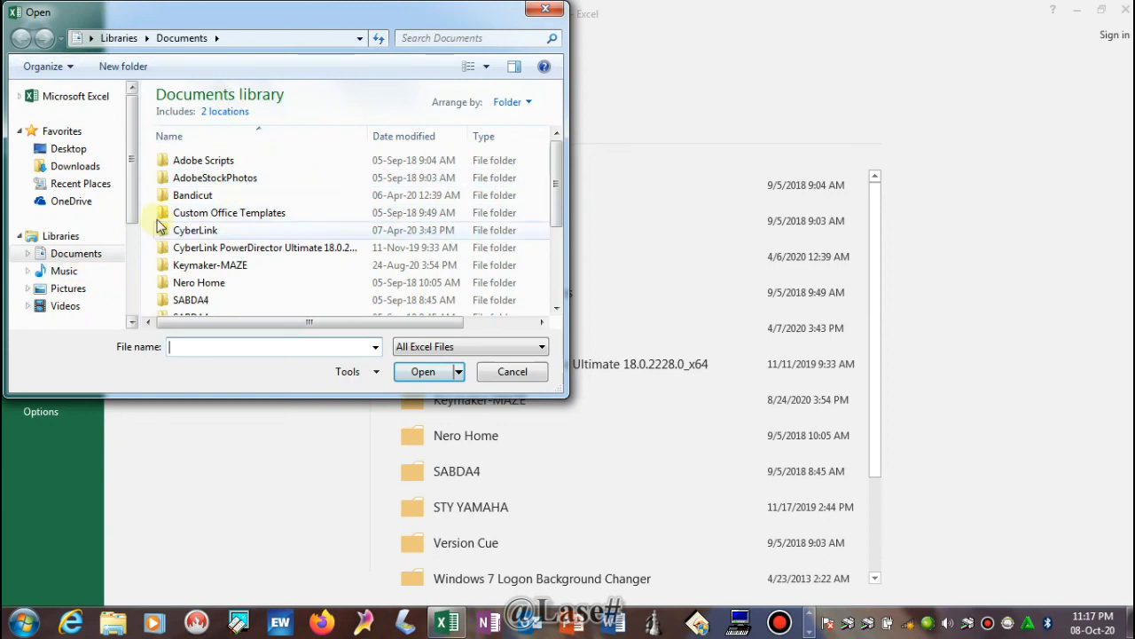
pyautogui.click(56, 257)
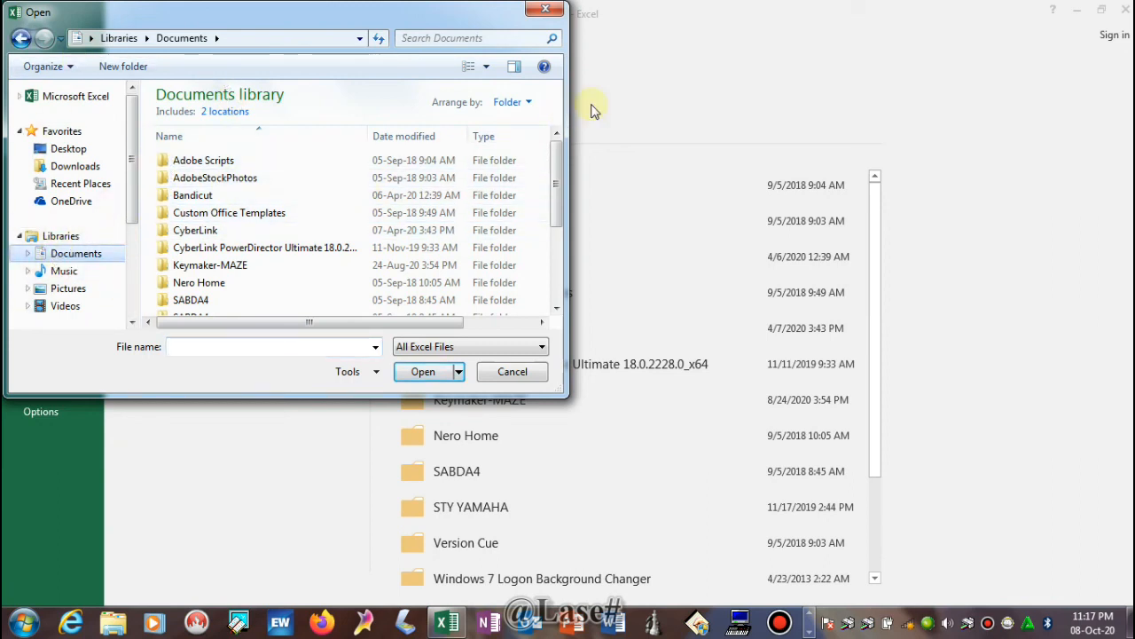
pyautogui.scroll(-3, 559, 156)
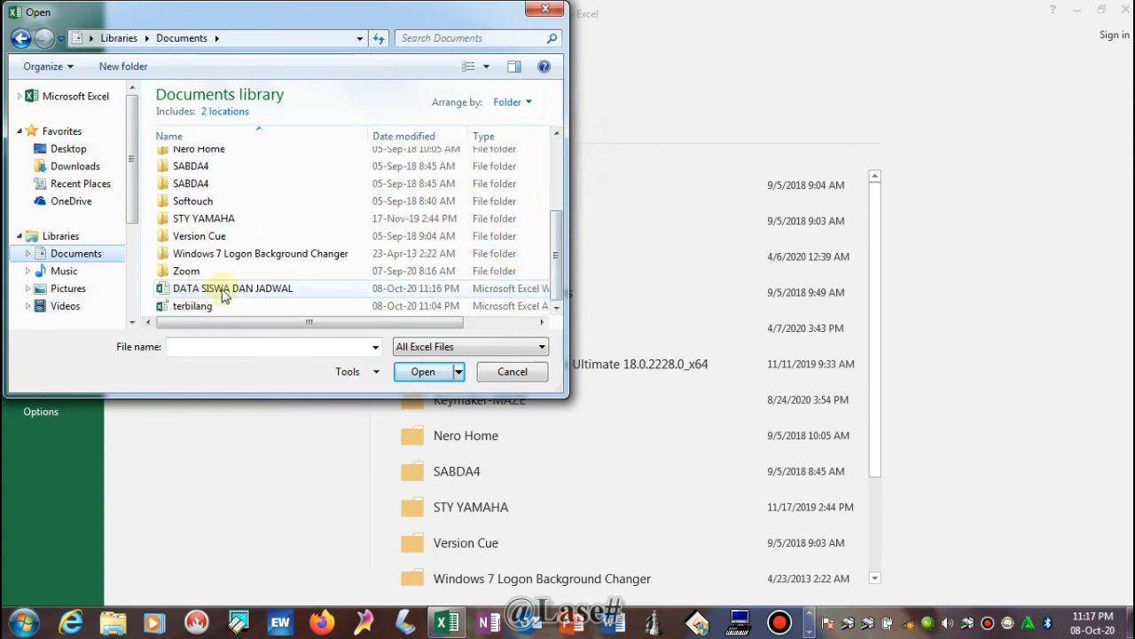
pyautogui.click(249, 290)
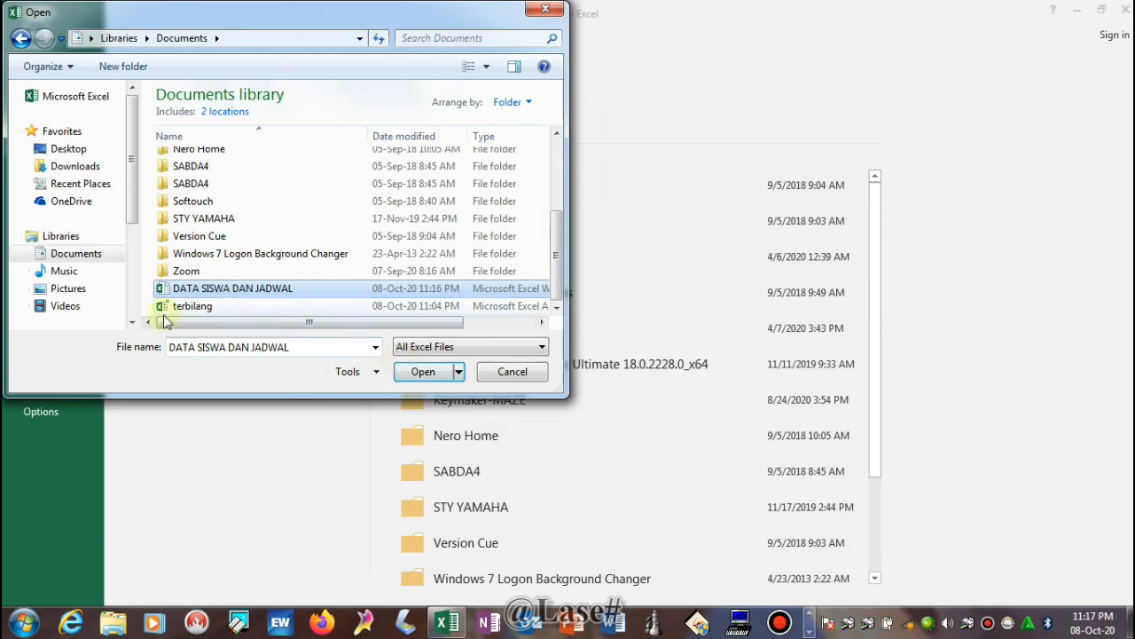
pyautogui.click(211, 293)
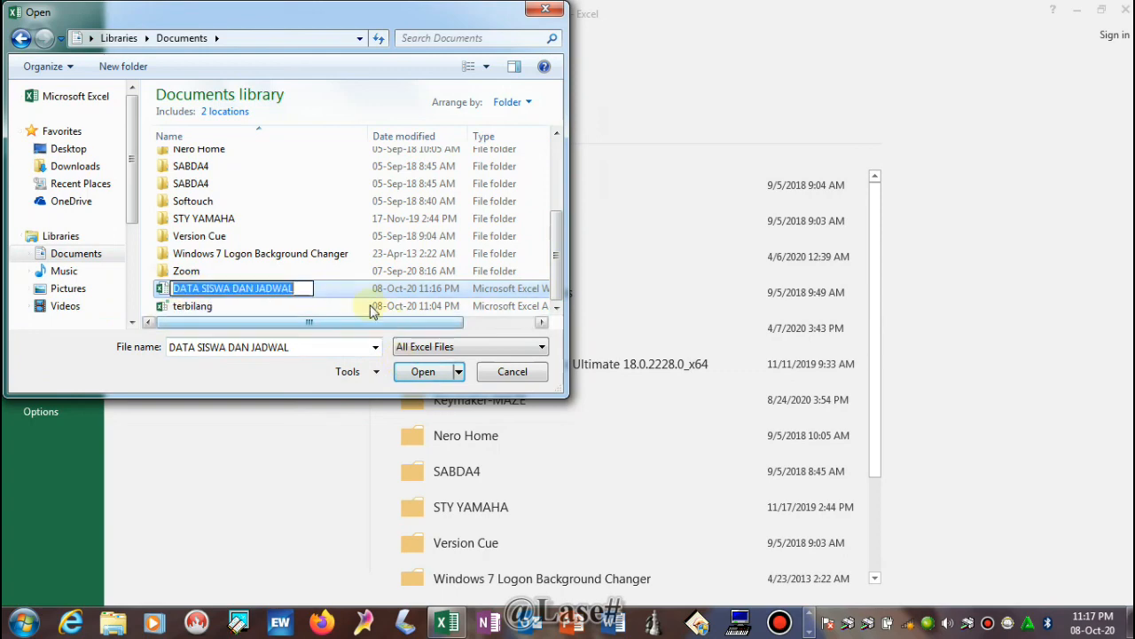
pyautogui.click(329, 287)
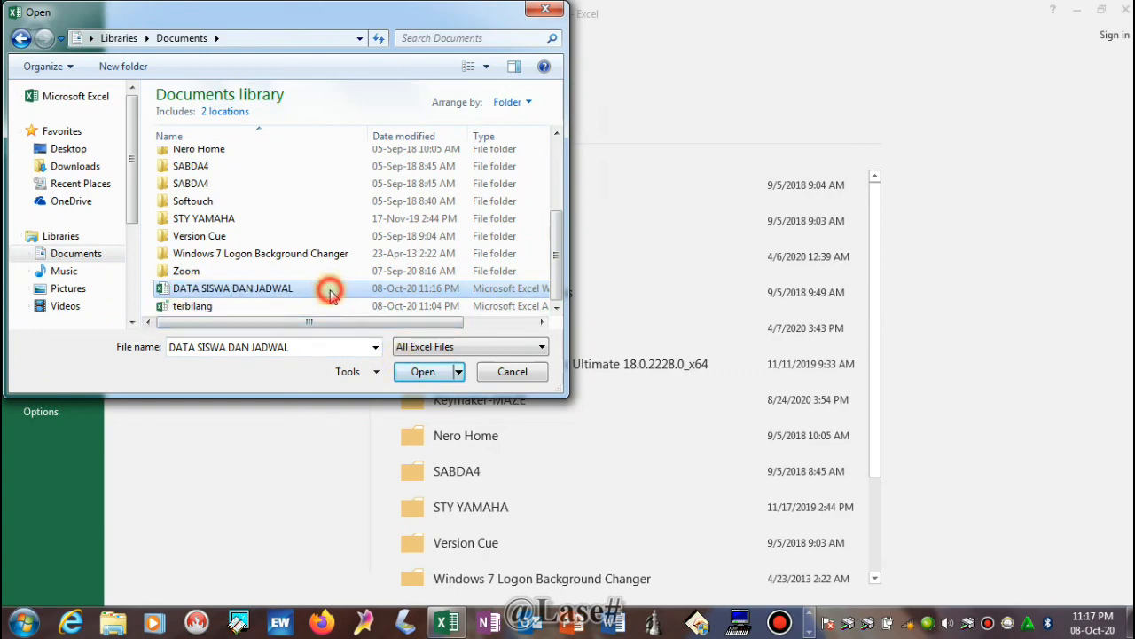
pyautogui.click(419, 370)
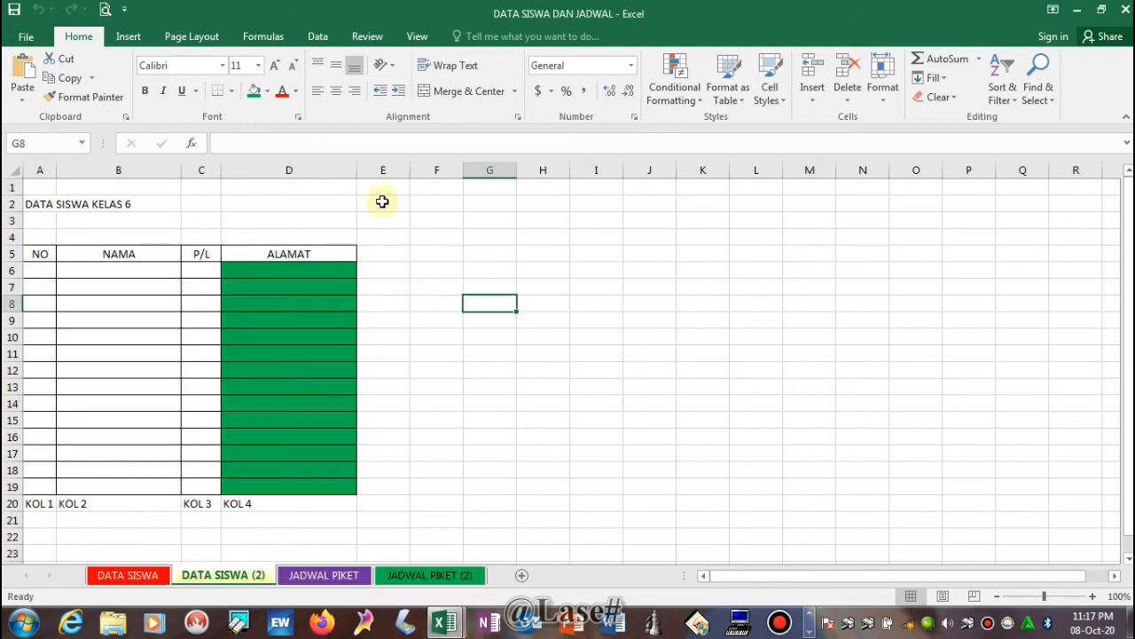
pyautogui.click(450, 417)
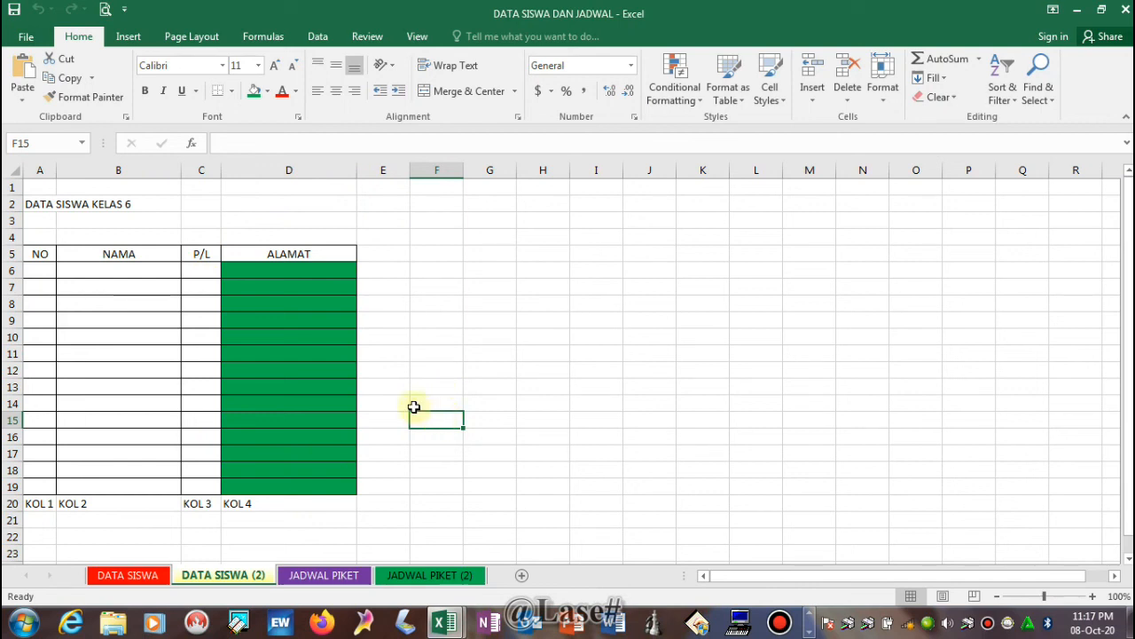
# - Rename the red class 5 student data sheet from DATA SISWA to DASI KLS 5
pyautogui.click(118, 578)
pyautogui.rightClick(119, 576)
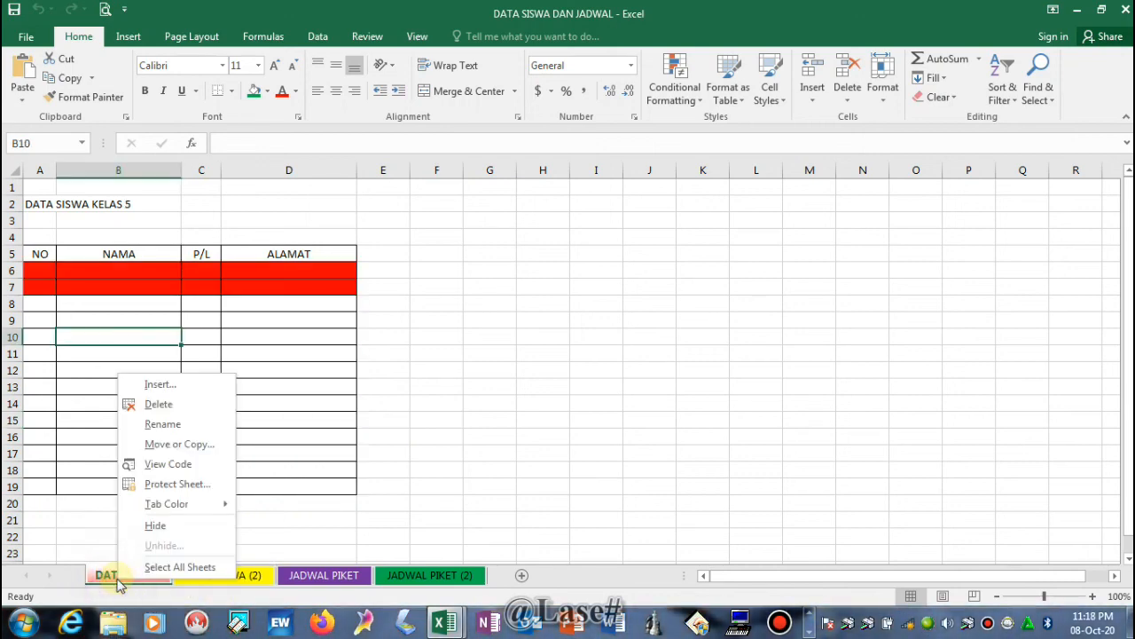
pyautogui.click(161, 424)
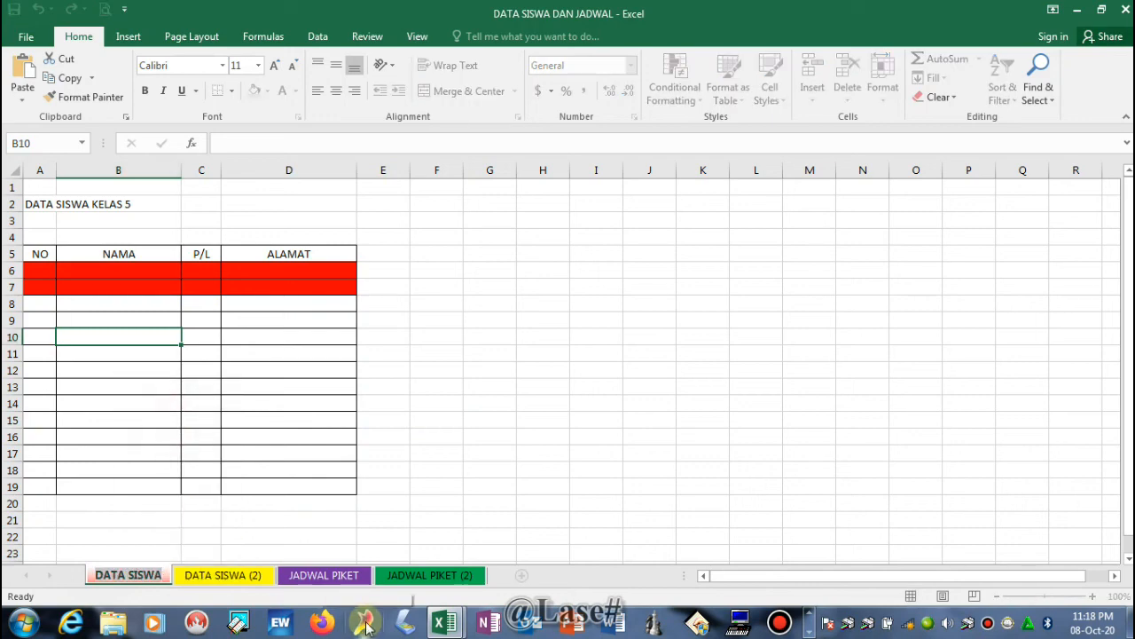
pyautogui.press('BackSpace')
pyautogui.press('BackSpace')
pyautogui.press('BackSpace')
pyautogui.press('BackSpace')
pyautogui.press('BackSpace')
pyautogui.press('BackSpace')
pyautogui.press('BackSpace')
pyautogui.press('BackSpace')
pyautogui.press('BackSpace')
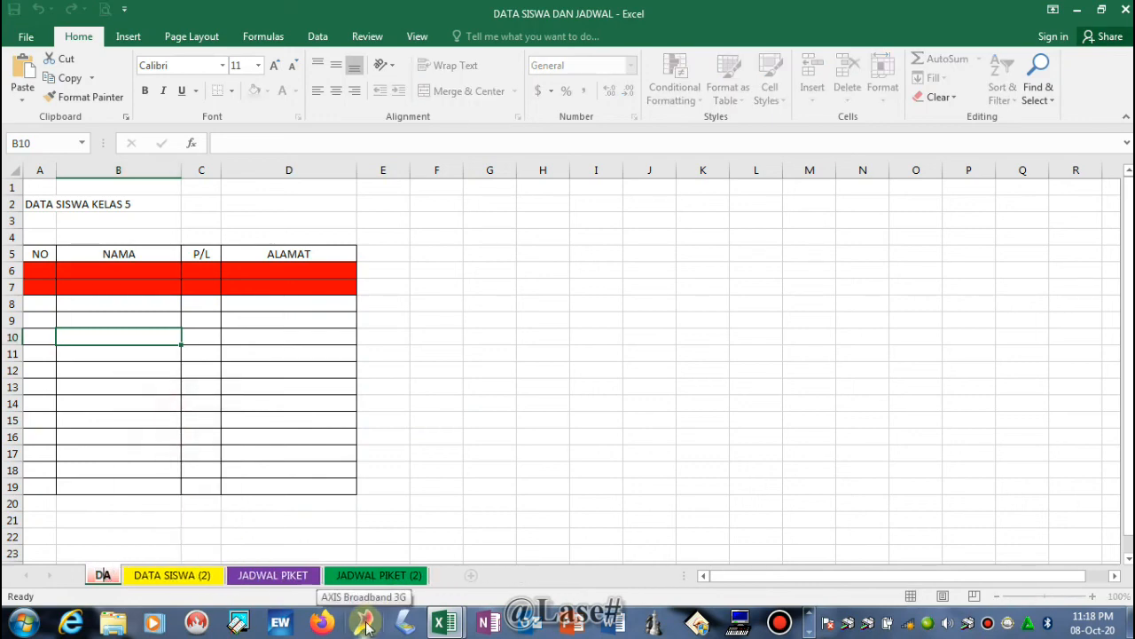
pyautogui.write('A')
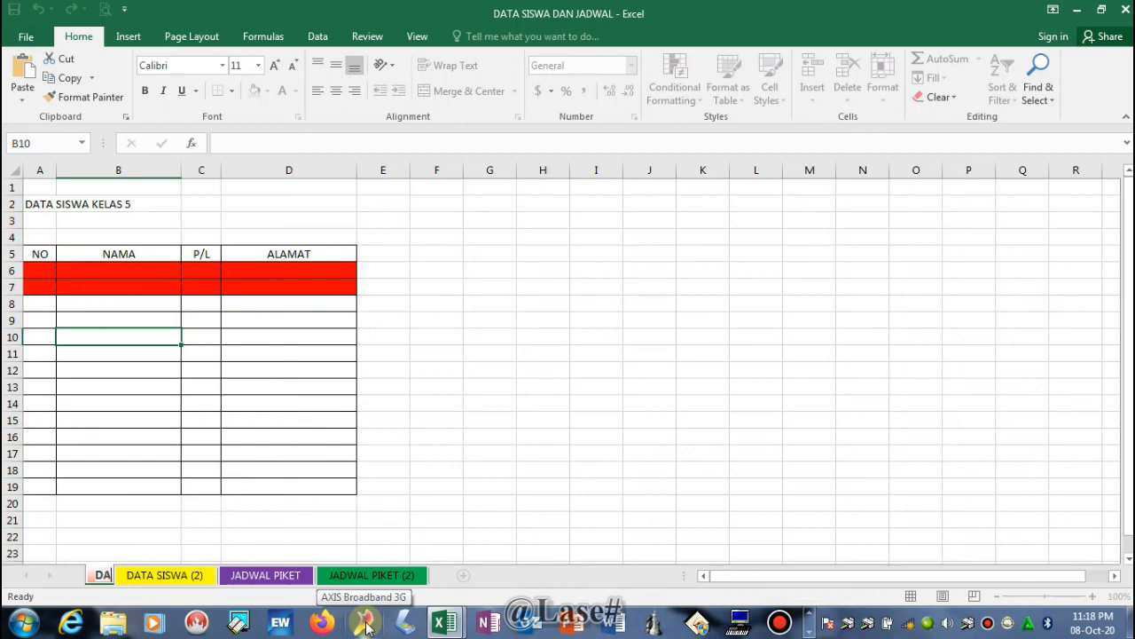
pyautogui.write('SI')
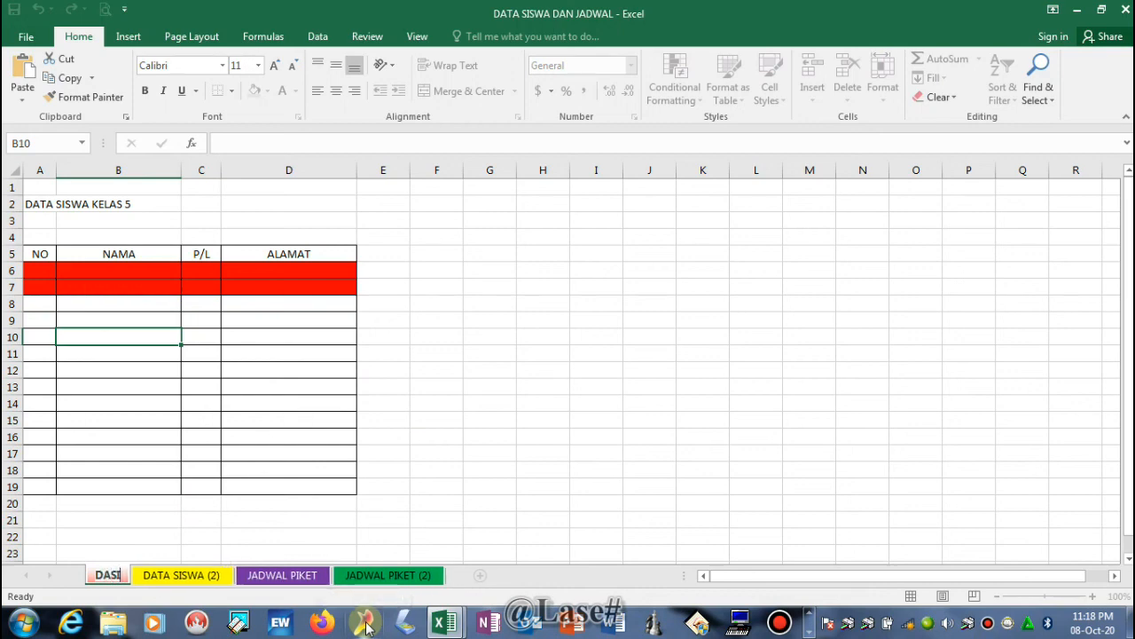
pyautogui.write(' KLS 5')
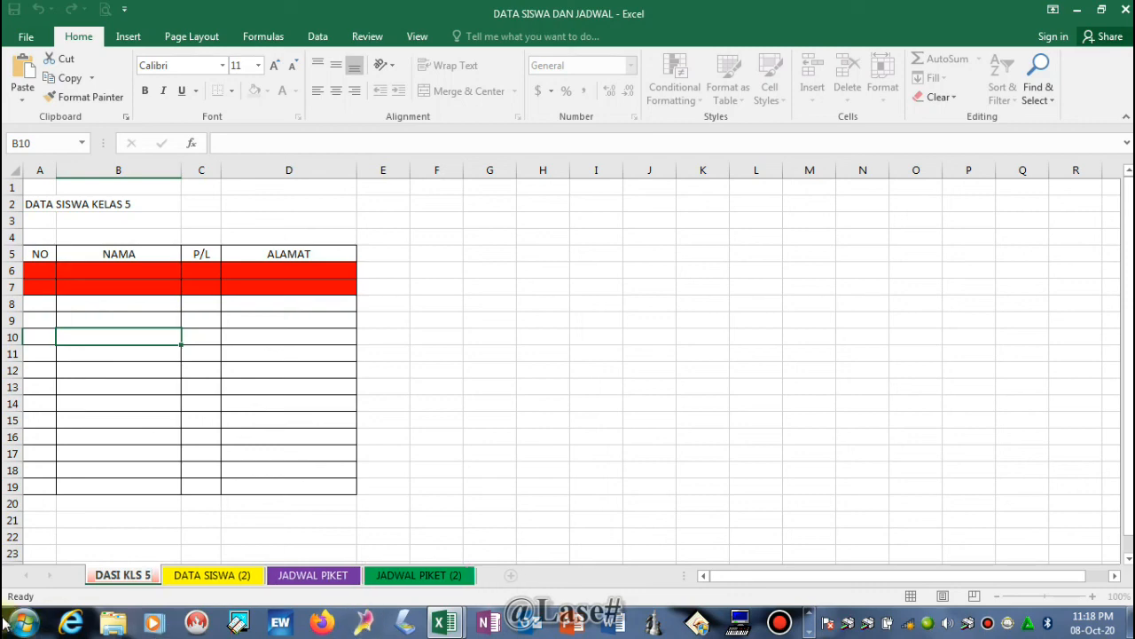
# - Rename the class 6 student data sheet DATA SISWA (2) as DASI 6
pyautogui.click(222, 577)
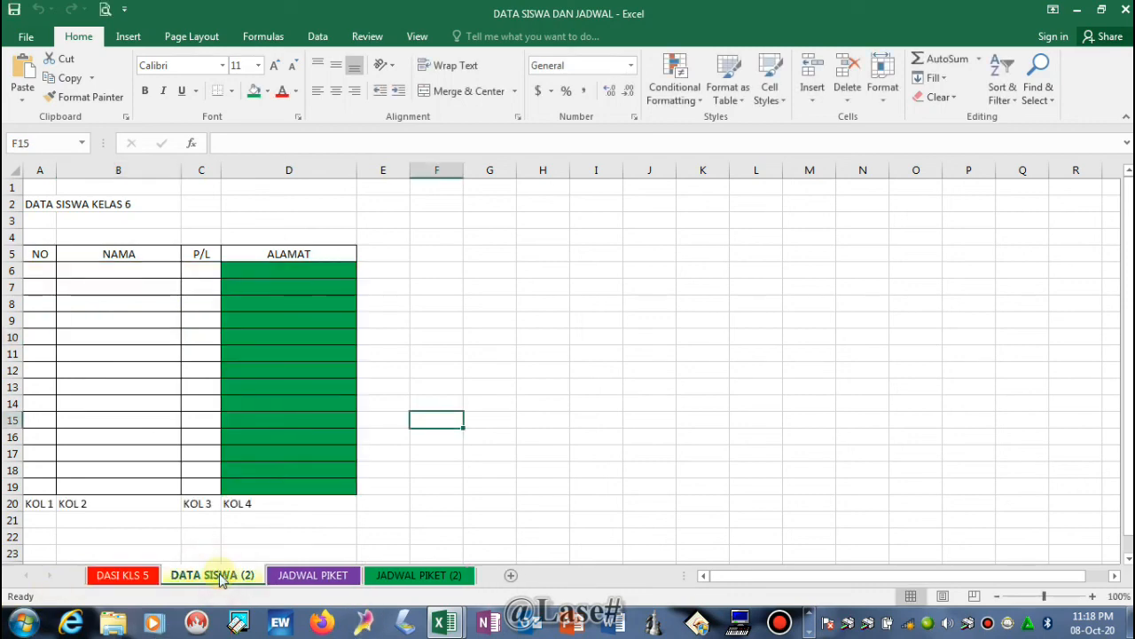
pyautogui.rightClick(221, 574)
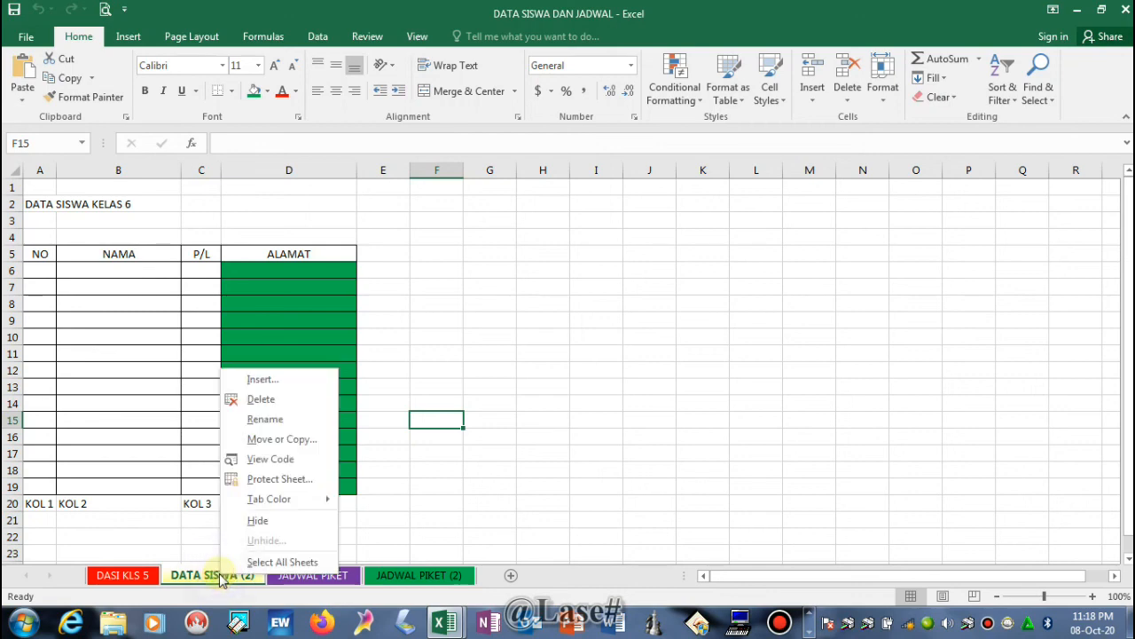
pyautogui.click(271, 419)
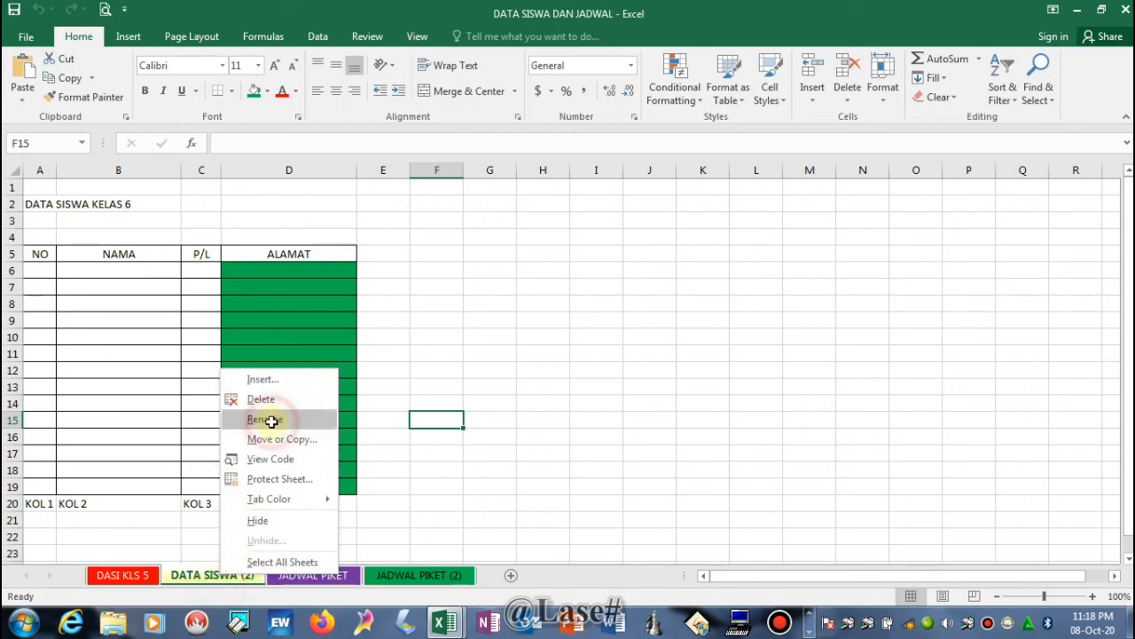
pyautogui.write('DASI')
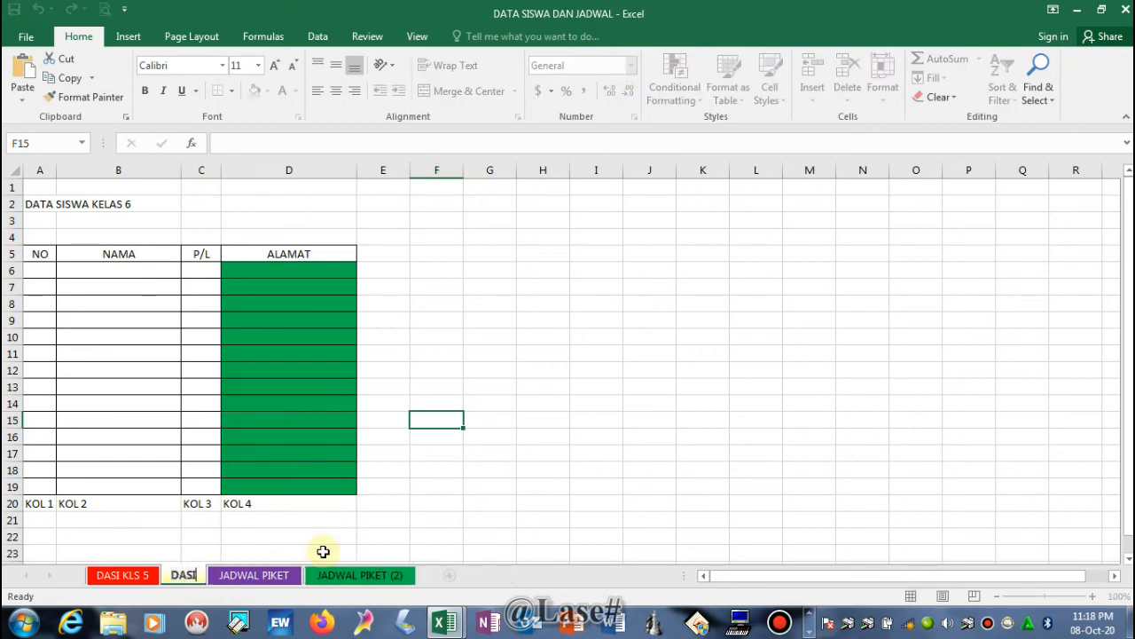
pyautogui.write(' 6')
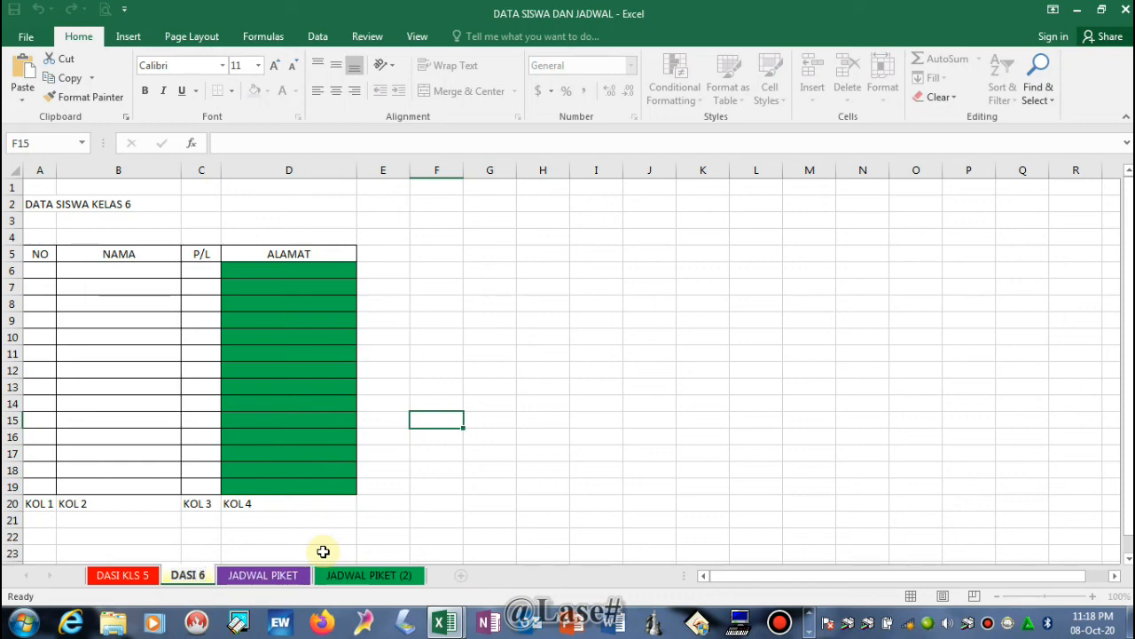
pyautogui.press('Return')
# - Review the renamed class 5 and class 6 student data sheets and both JADWAL PIKET duty schedule sheets
pyautogui.click(133, 574)
pyautogui.click(186, 575)
pyautogui.click(134, 575)
pyautogui.click(184, 576)
pyautogui.click(134, 575)
pyautogui.click(189, 576)
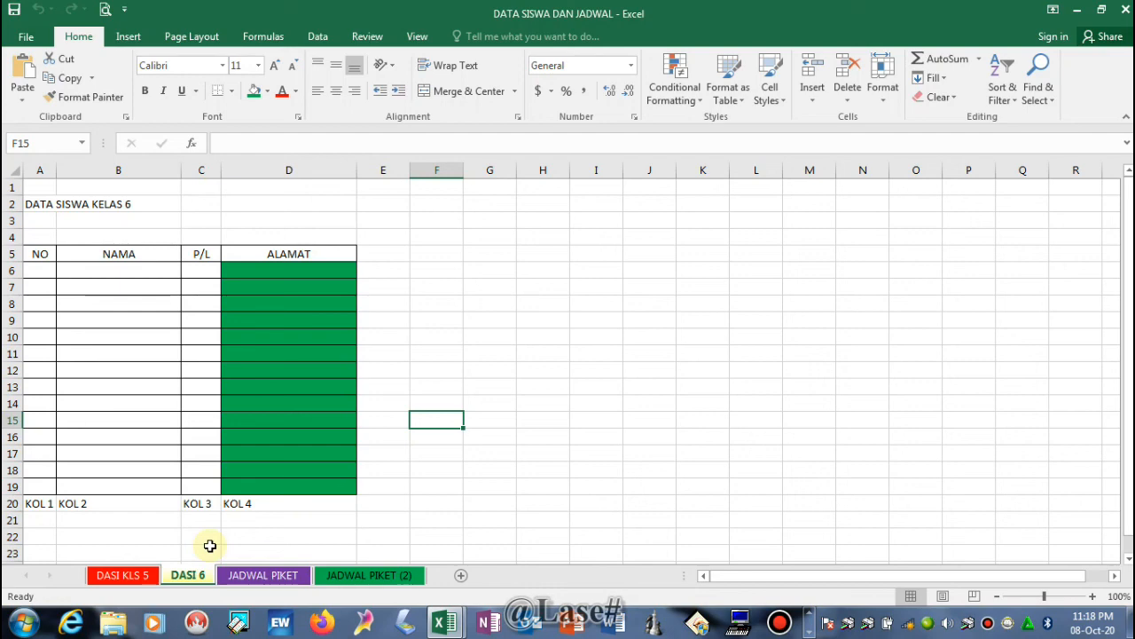
pyautogui.click(586, 471)
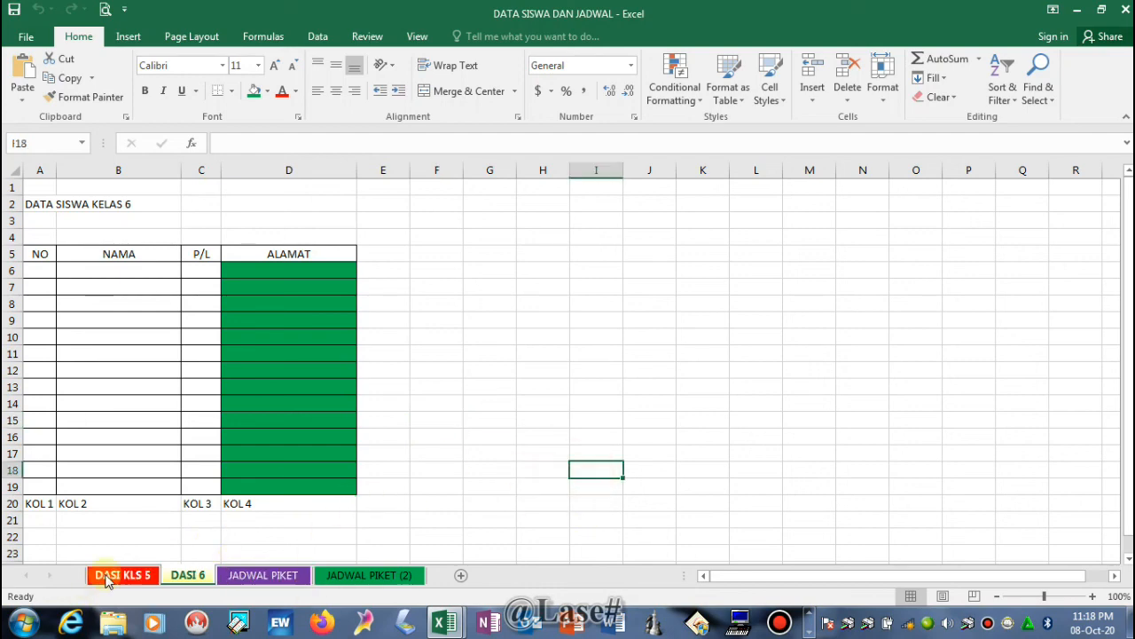
pyautogui.click(106, 576)
pyautogui.click(261, 576)
pyautogui.click(381, 577)
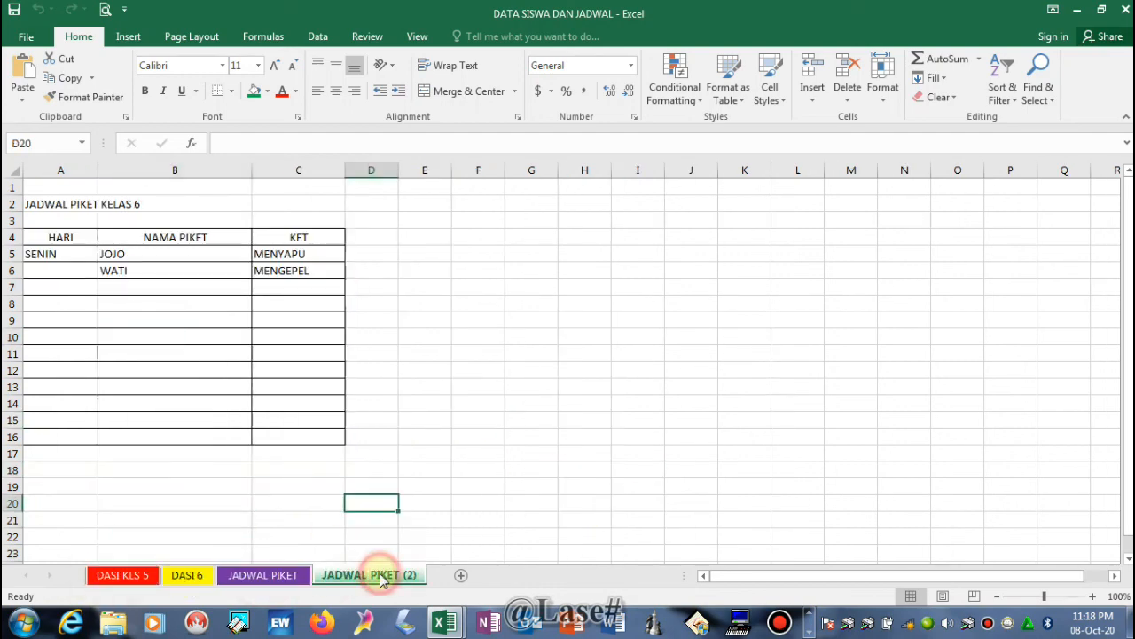